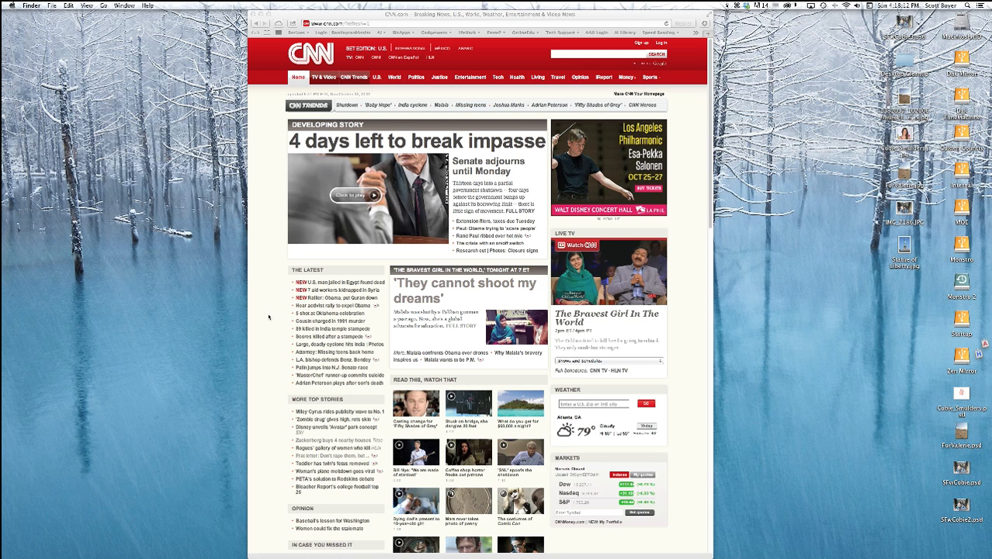
# Capture a screenshot of the CNN page area, excluding the browser's toolbars
pyautogui.press('super')
pyautogui.press('shift')
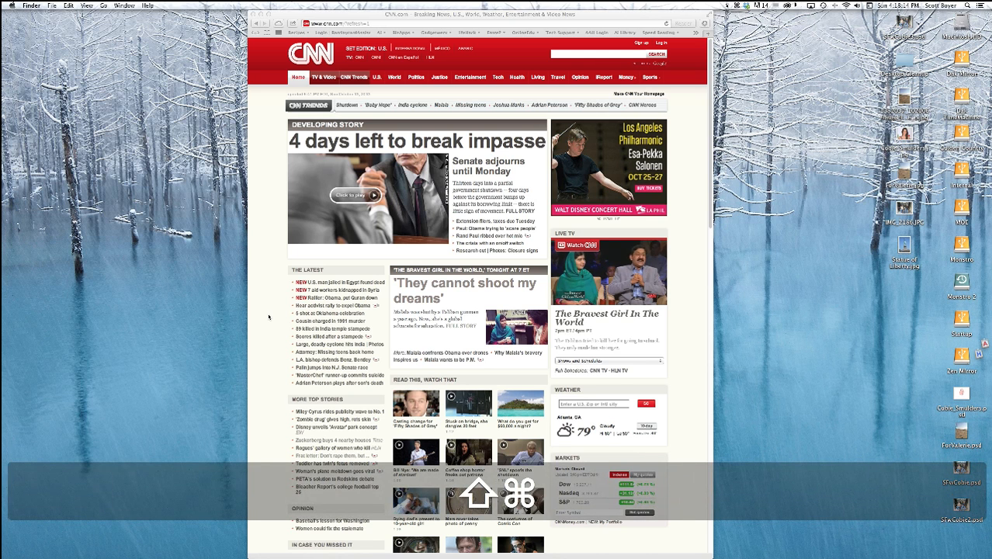
pyautogui.press('super+shift+4')
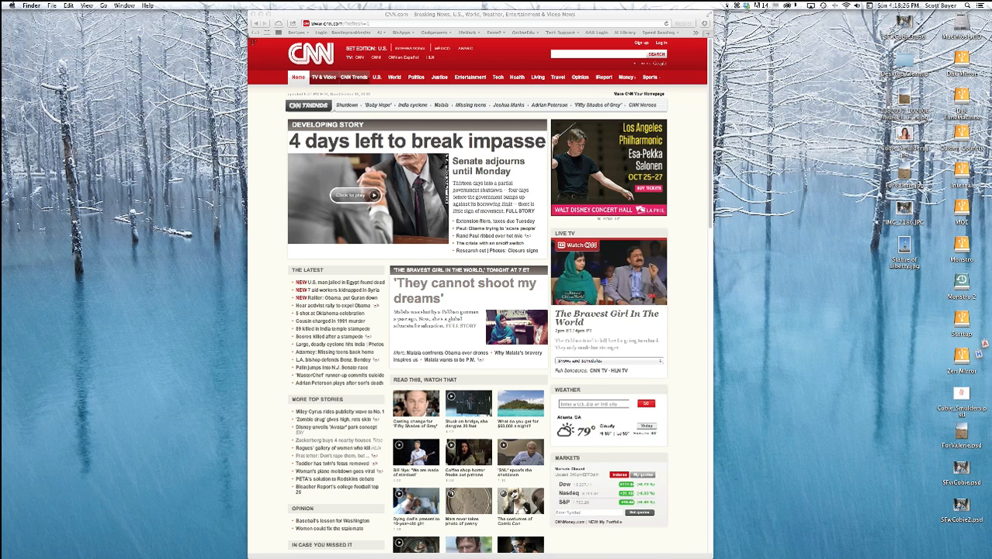
pyautogui.moveTo(249, 38); pyautogui.dragTo(707, 554)
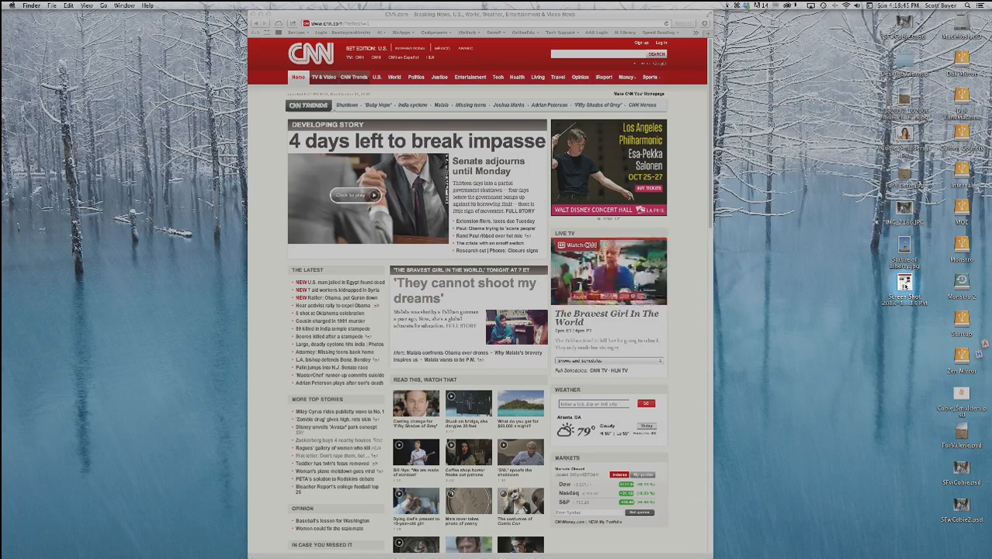
# Open the page screenshot in Photoshop and show it in full-screen mode, fitted to the screen
pyautogui.moveTo(904, 284); pyautogui.dragTo(11, 191)
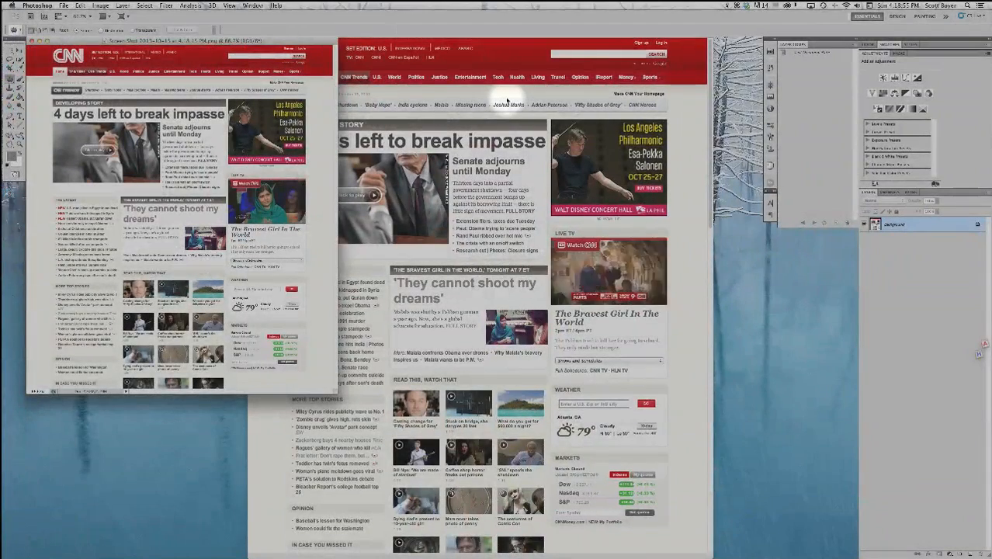
pyautogui.press('f')
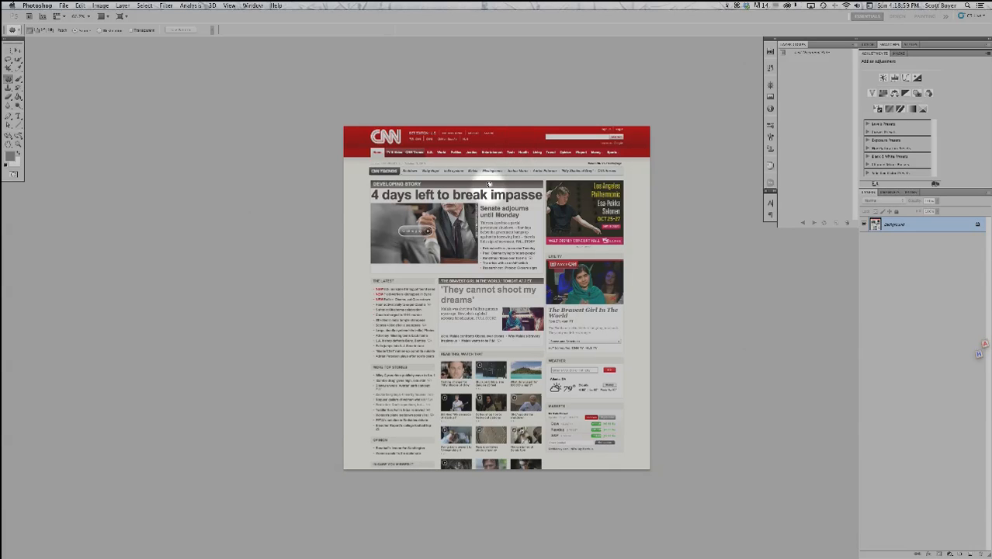
pyautogui.press('super+0')
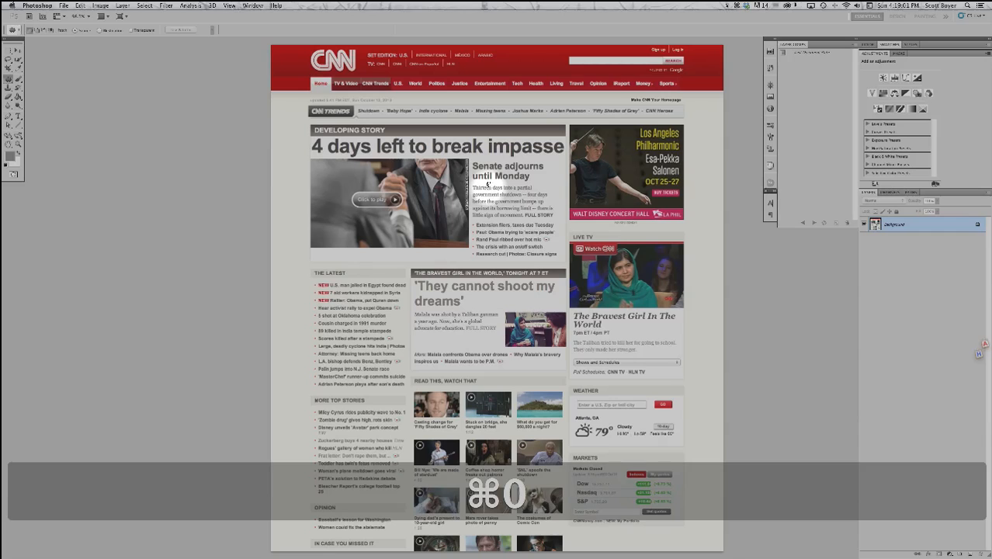
pyautogui.press('alt')
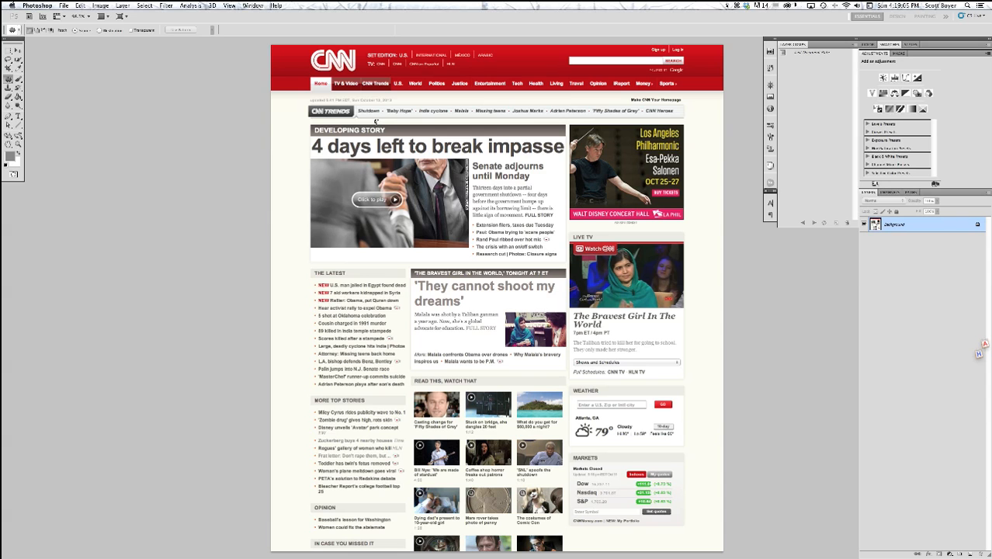
pyautogui.press('alt')
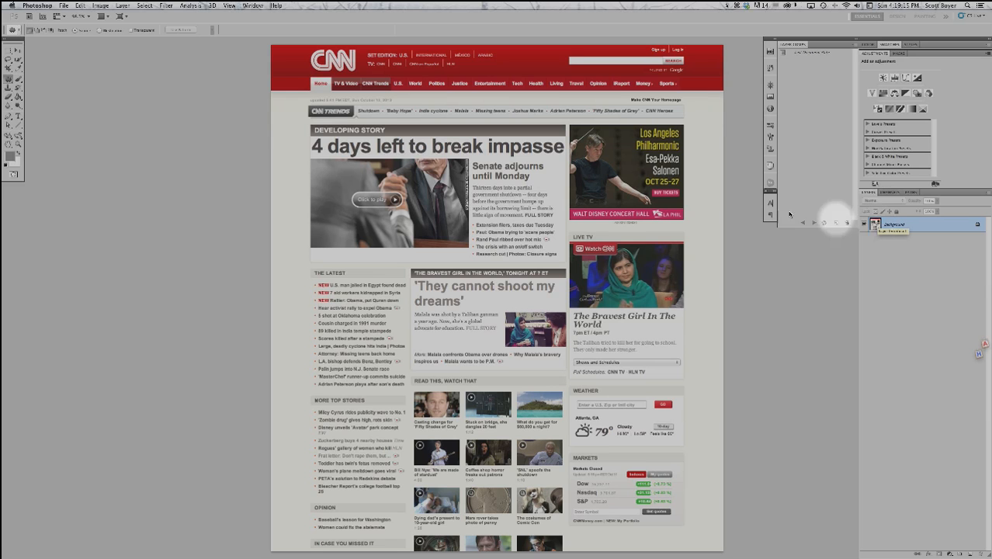
# Cover the red CNN header banner and the navigation bar below it with gray Rectangle tool shapes
pyautogui.click(17, 127)
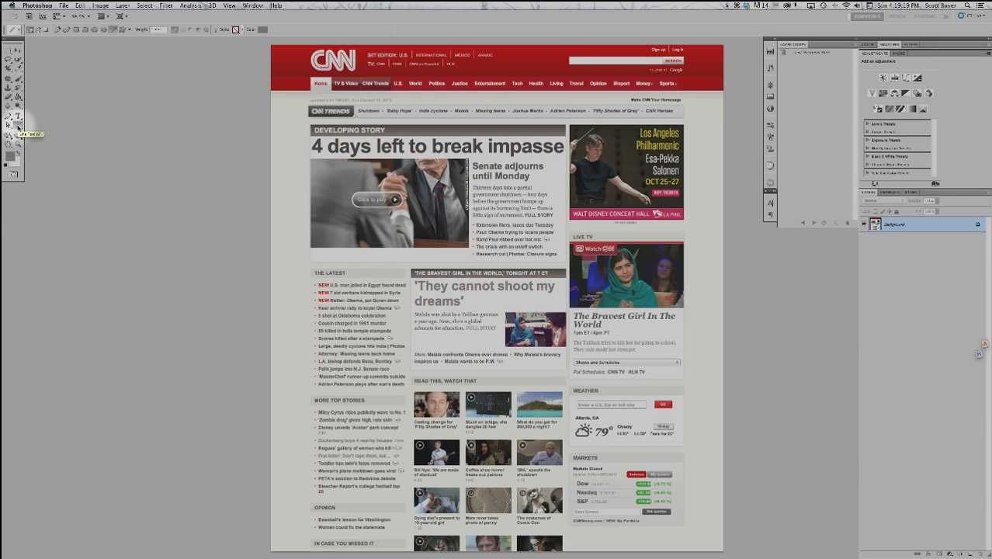
pyautogui.click(76, 29)
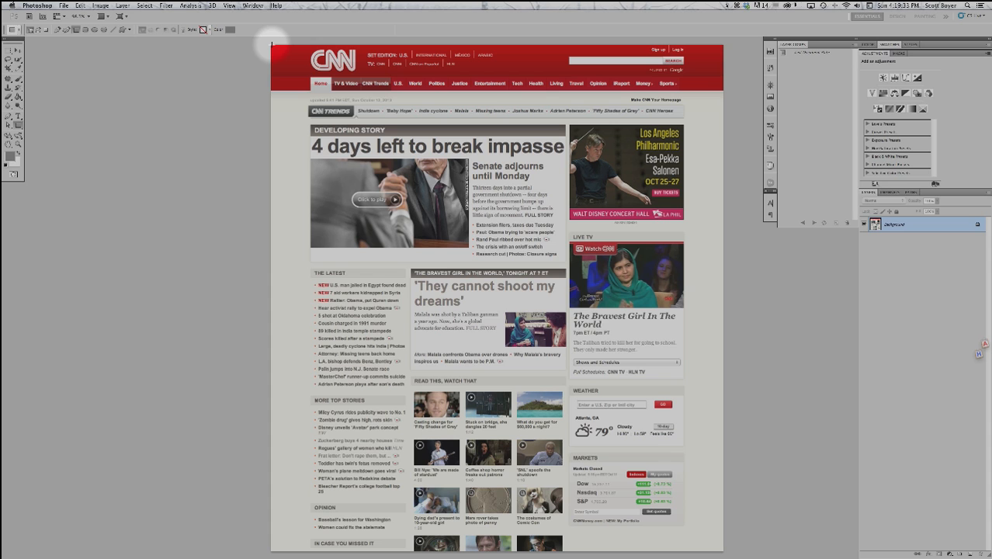
pyautogui.moveTo(271, 44); pyautogui.dragTo(724, 90)
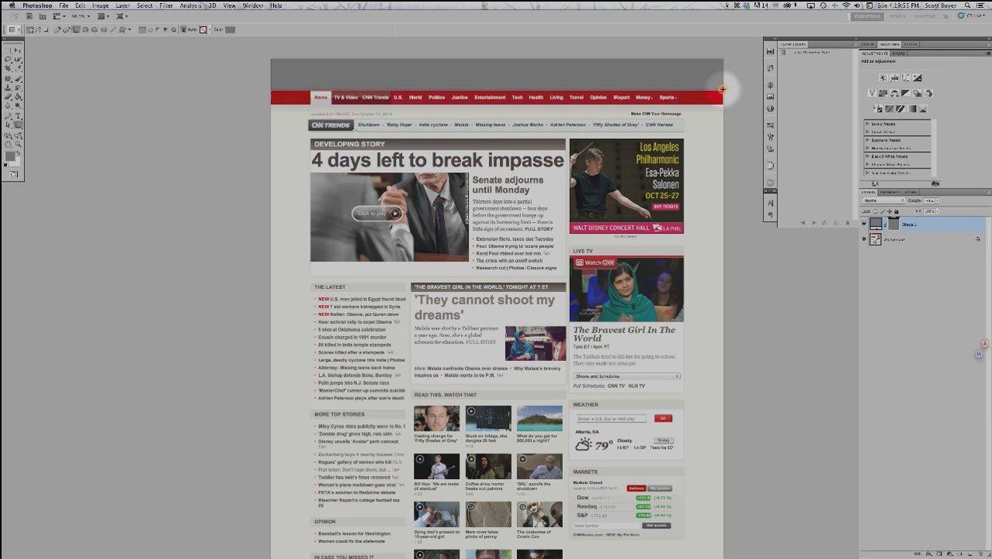
pyautogui.moveTo(722, 92); pyautogui.dragTo(723, 93)
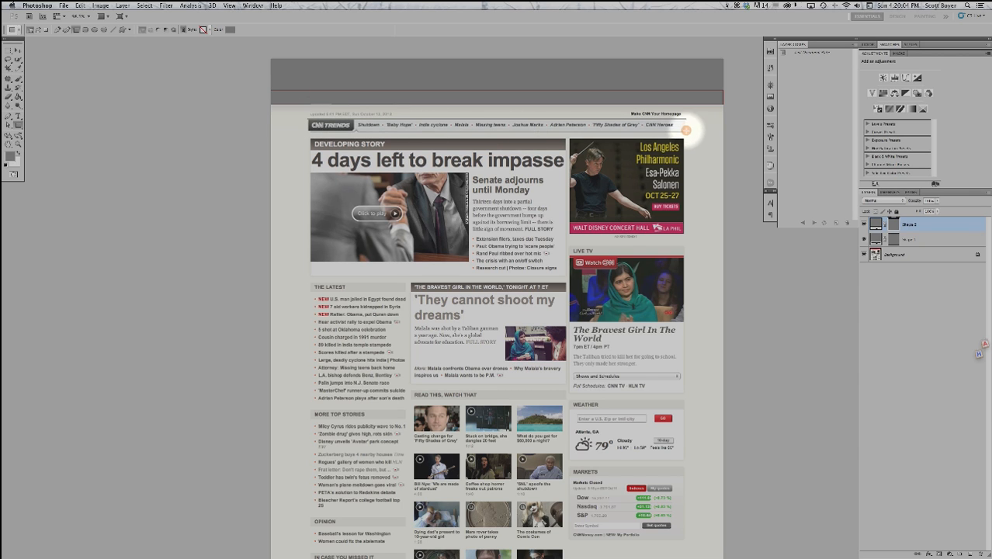
# Cover the CNN Trends bar, the homepage link, the update line and the whole Developing Story block with gray rectangles
pyautogui.moveTo(686, 131); pyautogui.dragTo(686, 132)
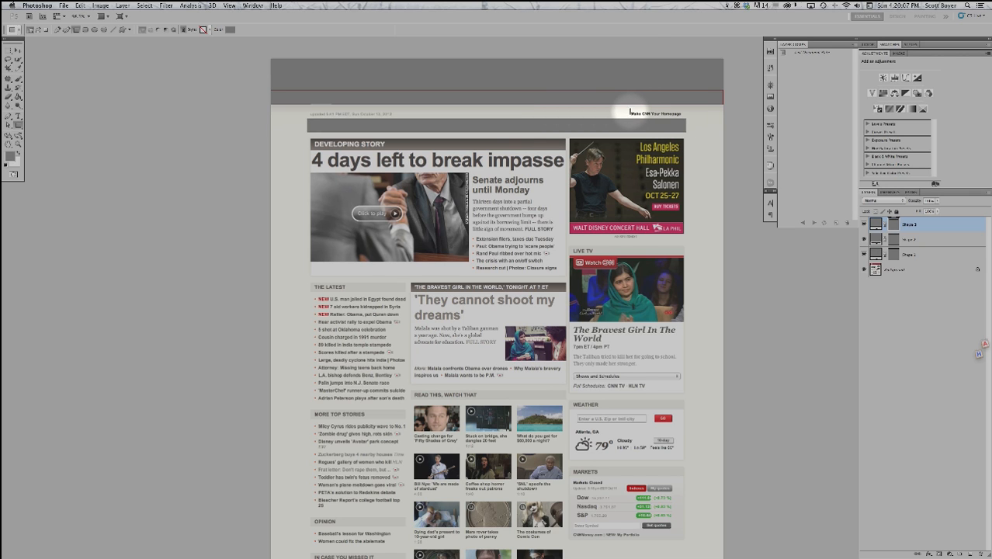
pyautogui.moveTo(630, 111); pyautogui.dragTo(686, 117)
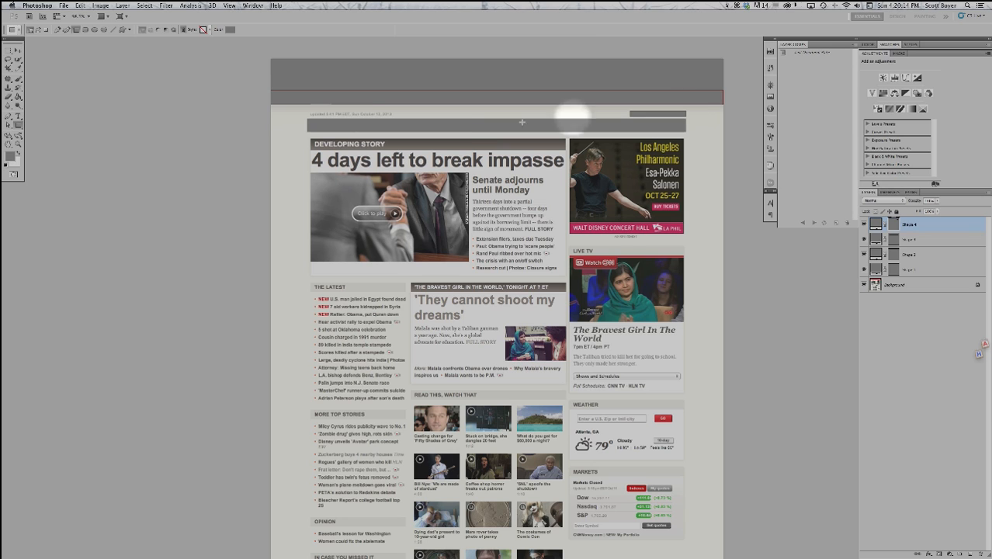
pyautogui.moveTo(306, 111); pyautogui.dragTo(392, 115)
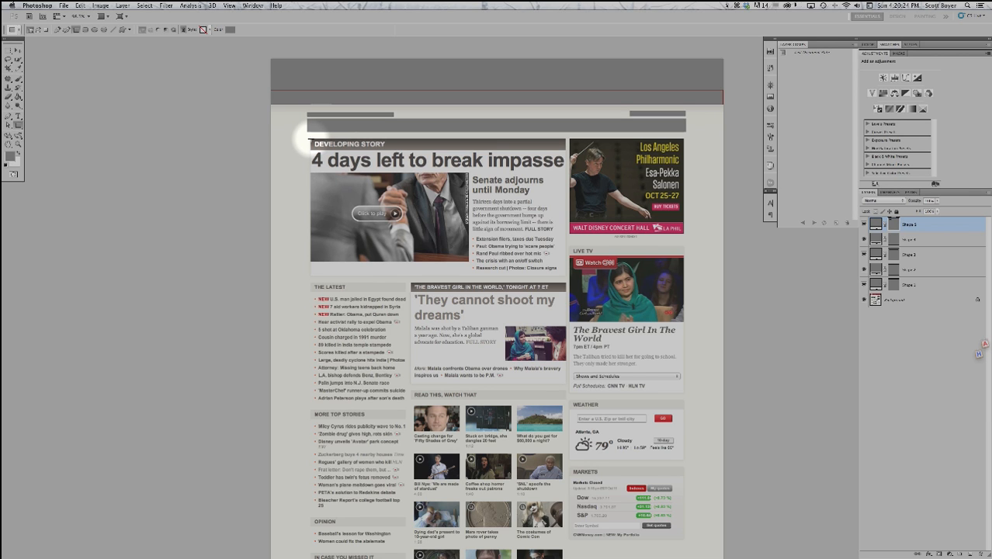
pyautogui.moveTo(309, 139); pyautogui.dragTo(567, 278)
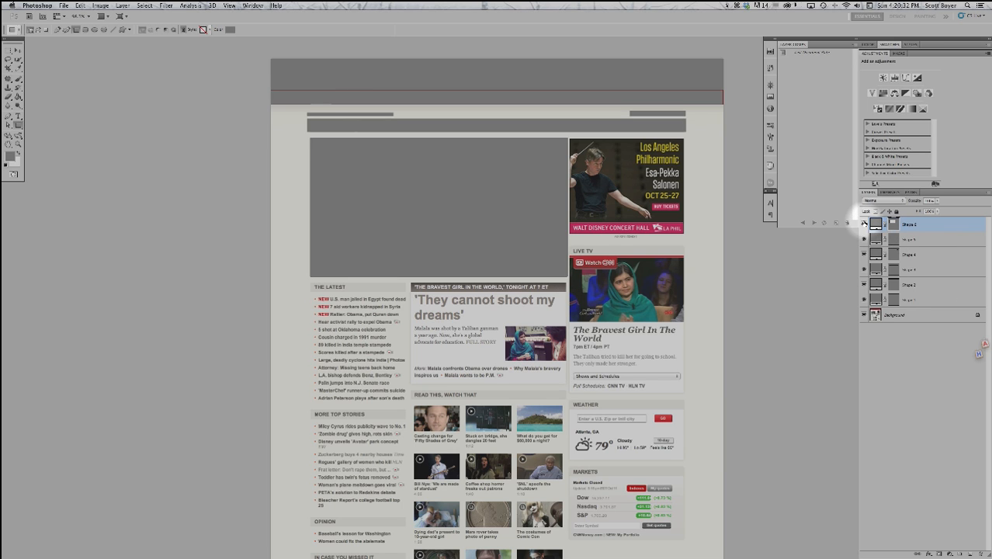
# Hide the large story rectangle and cover the Developing Story heading strip with a light gray #bbbbbb rectangle
pyautogui.click(863, 223)
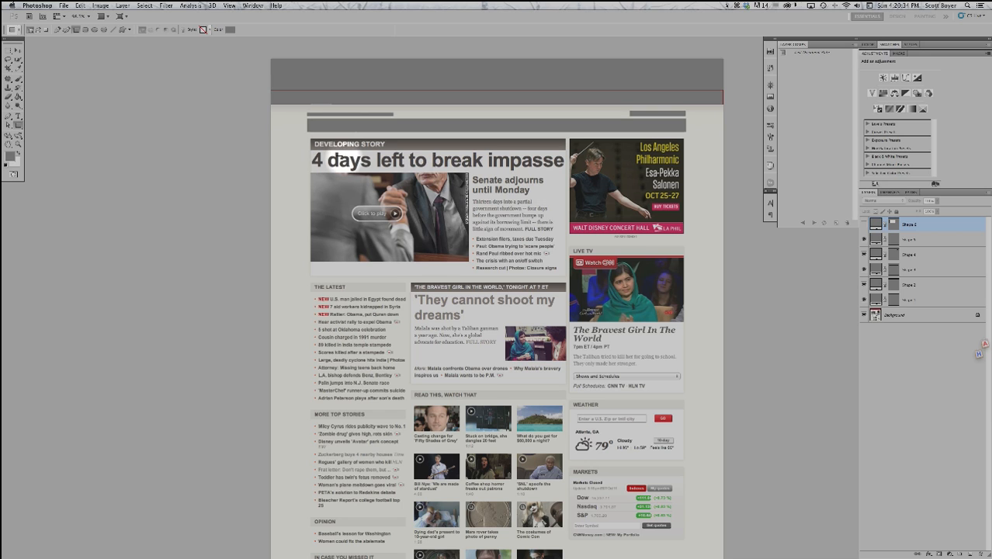
pyautogui.click(11, 157)
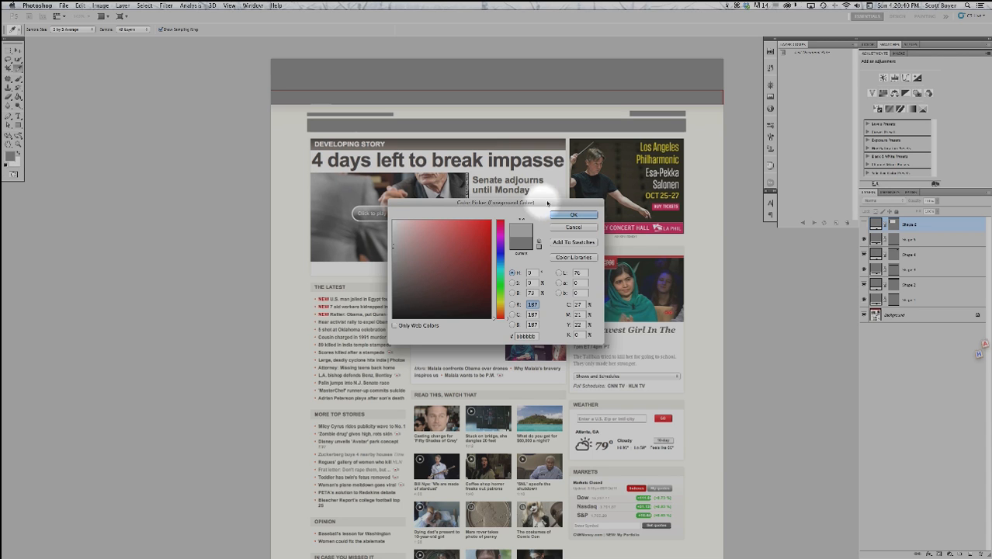
pyautogui.click(571, 214)
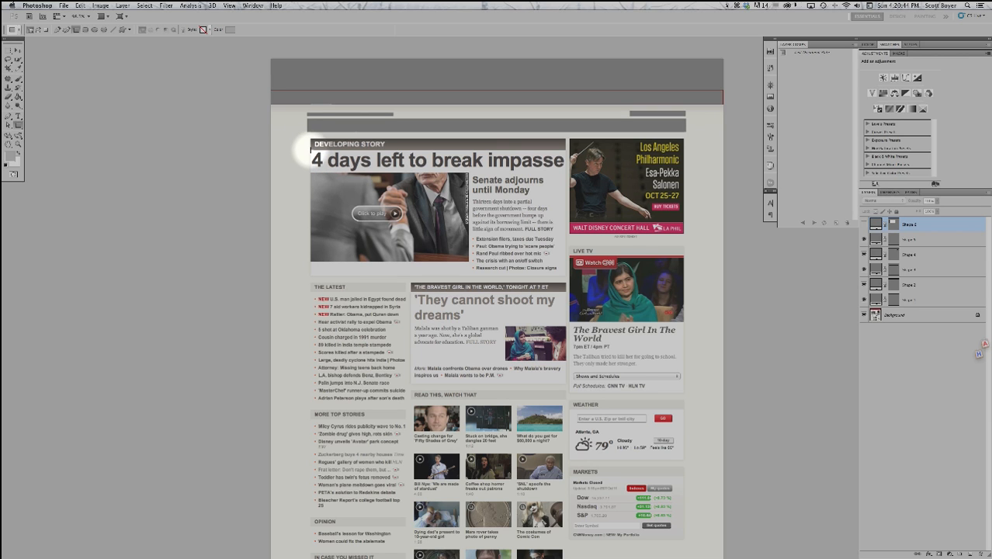
pyautogui.moveTo(309, 149); pyautogui.dragTo(566, 138)
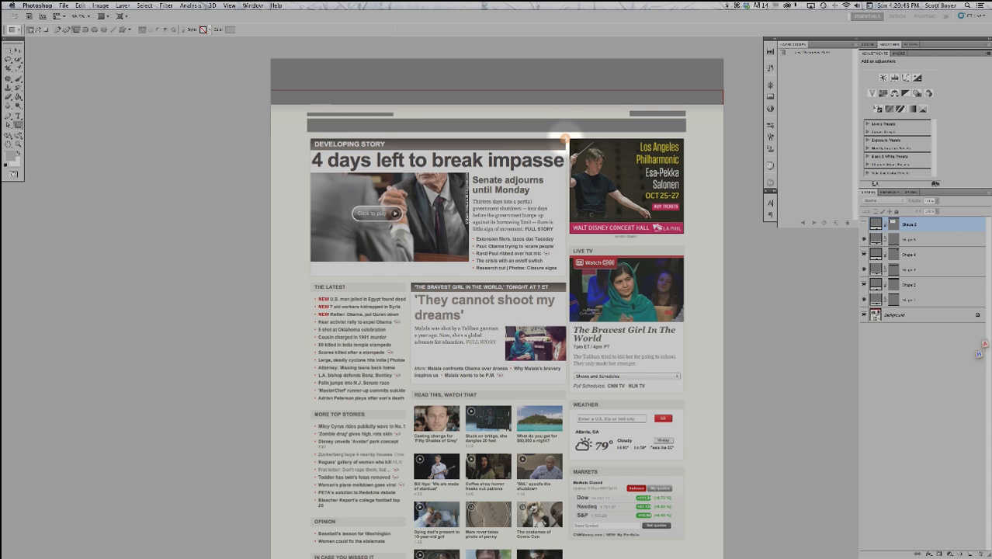
pyautogui.click(864, 239)
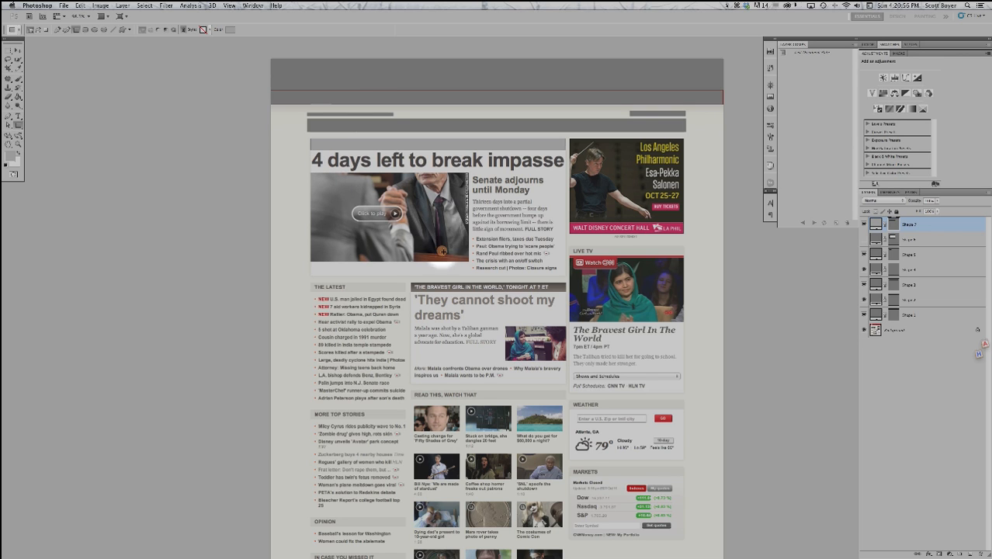
# Cover the lead story's photo, subheading, paragraph and link list with separate light gray rectangles
pyautogui.moveTo(469, 264); pyautogui.dragTo(471, 262)
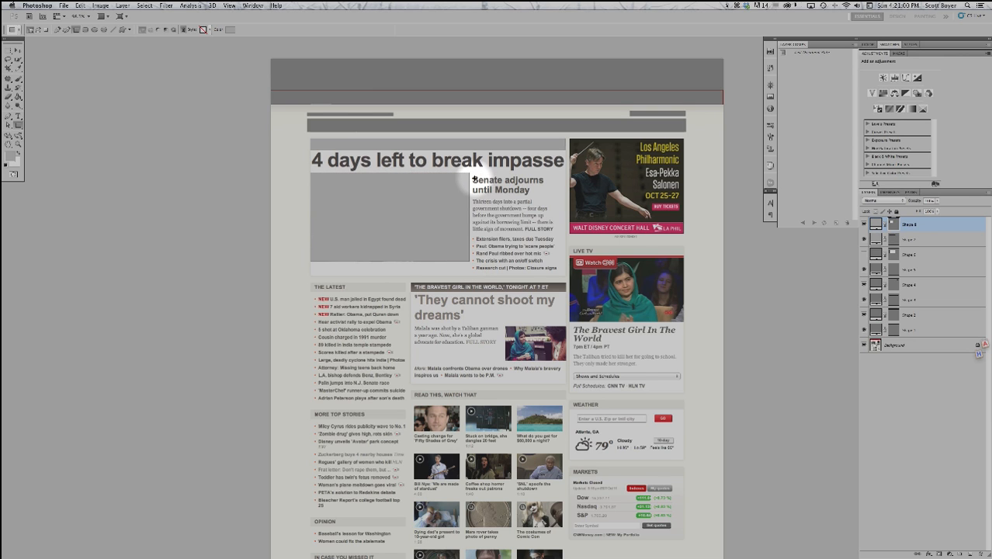
pyautogui.moveTo(470, 174); pyautogui.dragTo(547, 198)
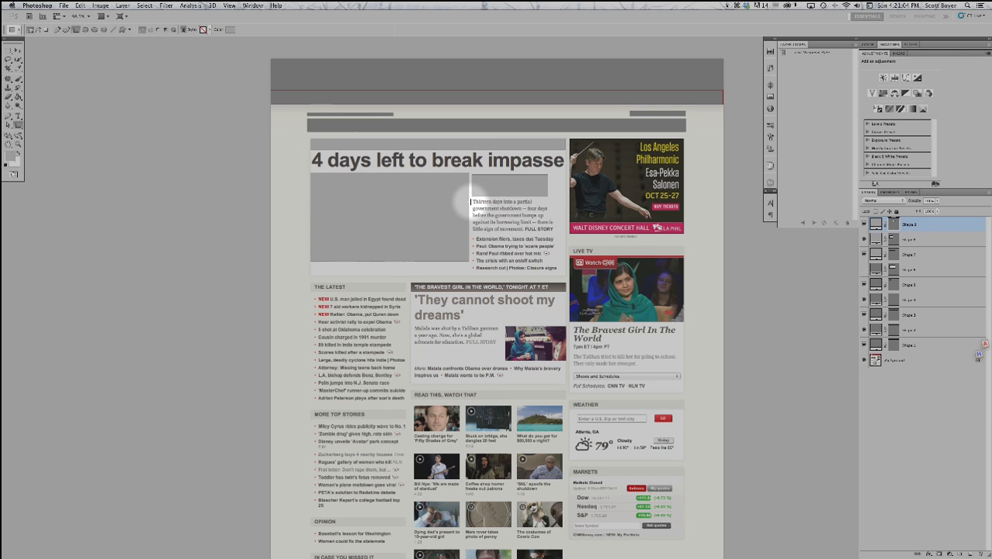
pyautogui.moveTo(472, 198); pyautogui.dragTo(555, 233)
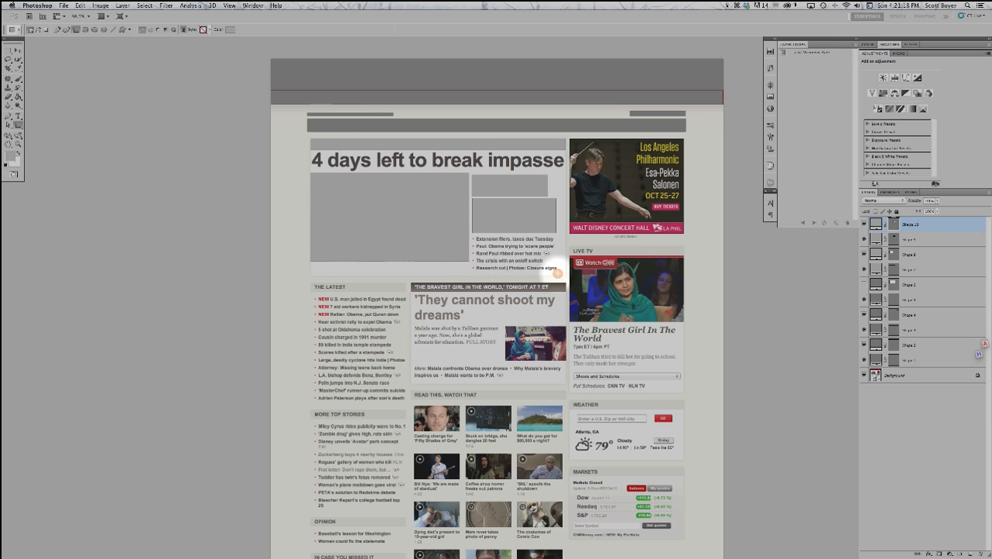
pyautogui.moveTo(558, 270); pyautogui.dragTo(557, 272)
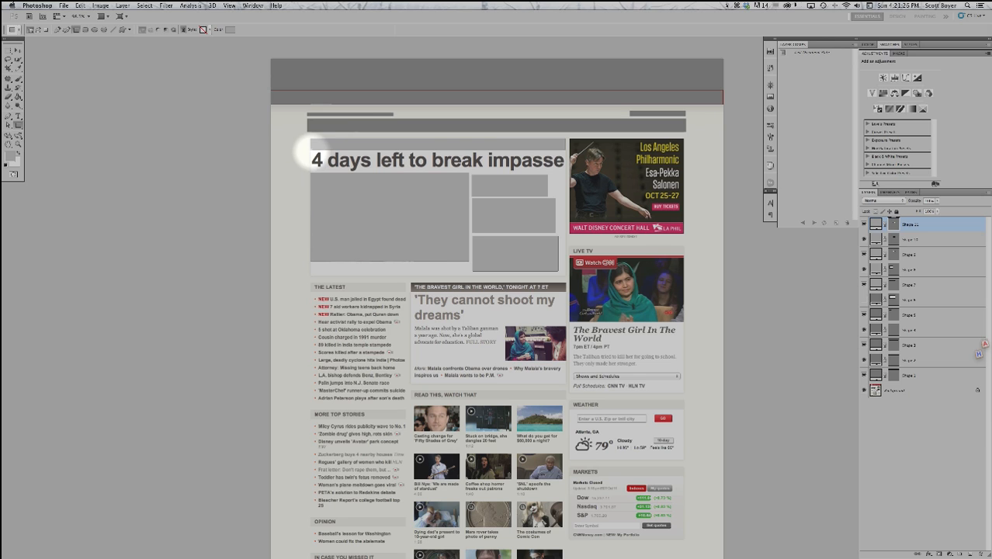
# Cover the main headline with a light gray rectangle and show the large dark story rectangle again
pyautogui.moveTo(310, 152); pyautogui.dragTo(564, 171)
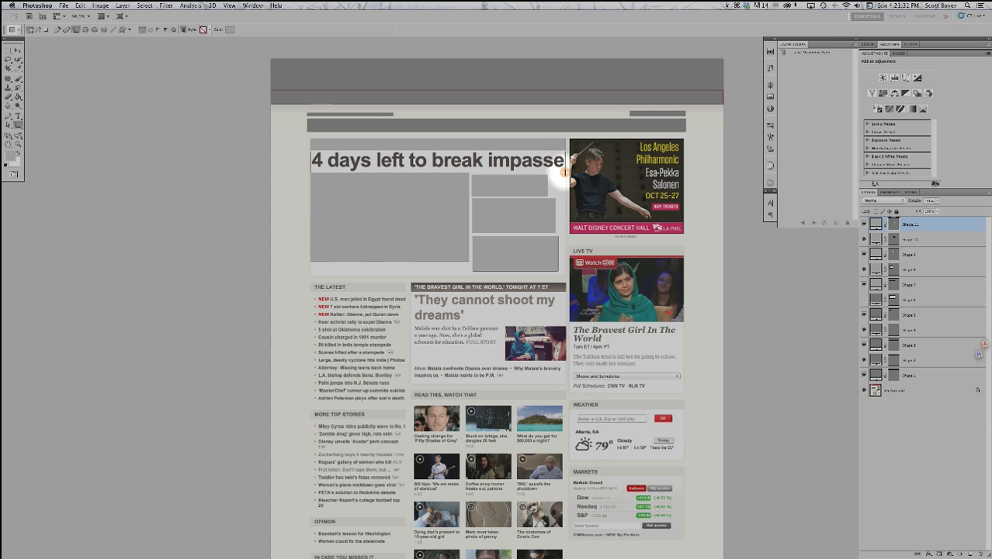
pyautogui.moveTo(564, 172); pyautogui.dragTo(564, 173)
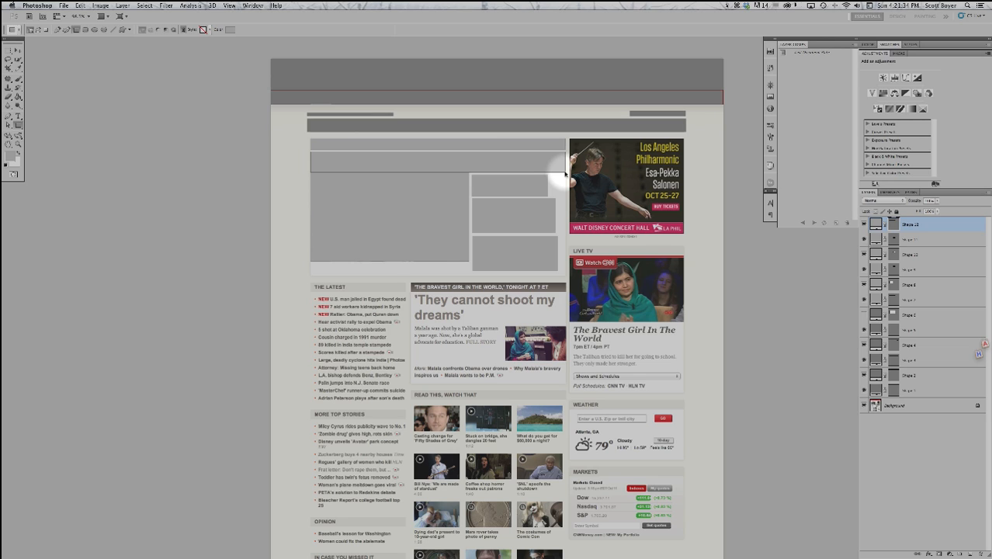
pyautogui.click(864, 313)
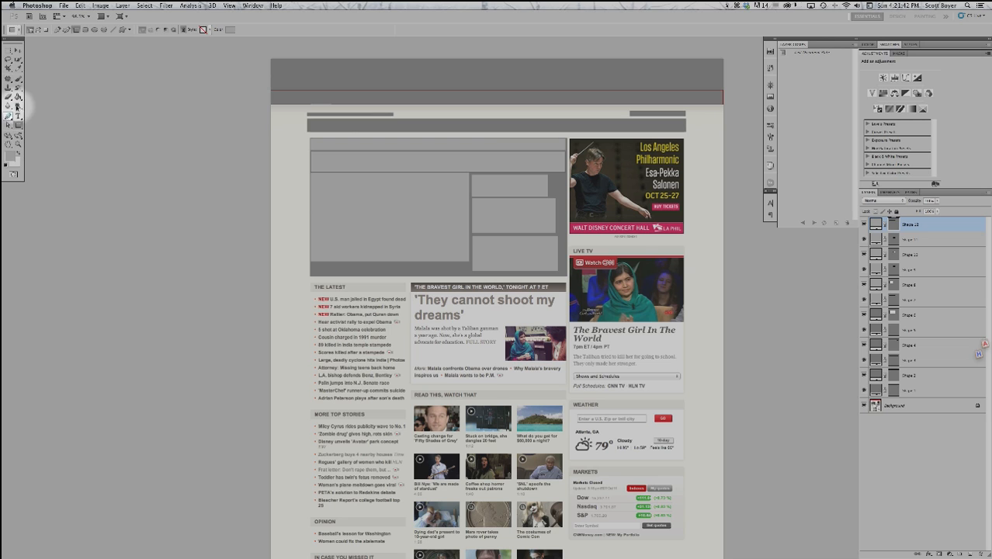
# Sample the large story rectangle's dark gray as the foreground color and return to the Rectangle tool
pyautogui.click(19, 68)
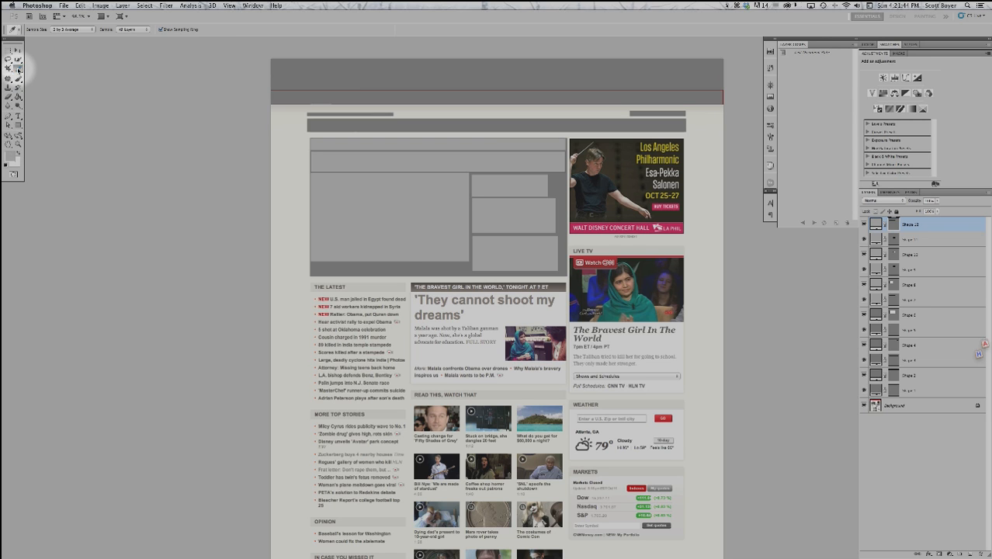
pyautogui.click(396, 267)
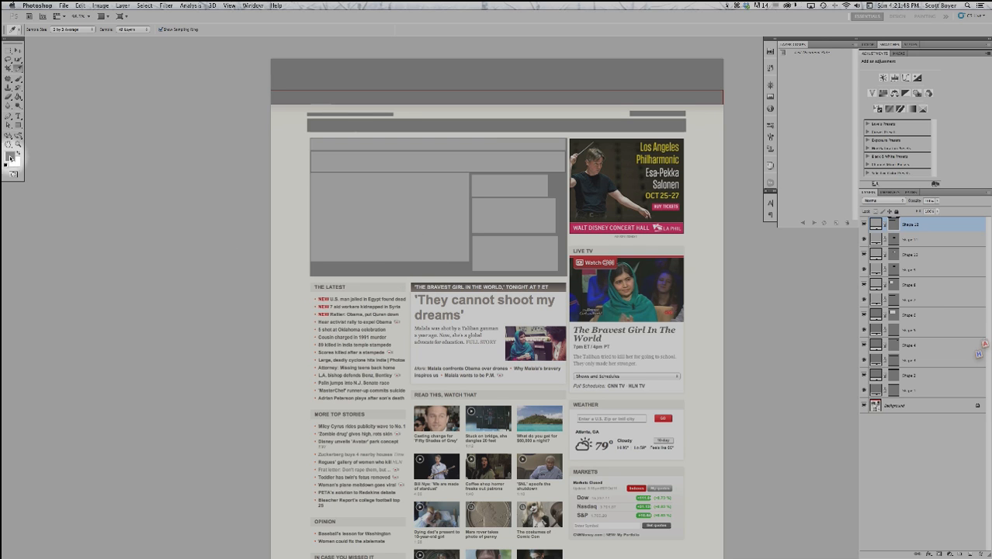
pyautogui.click(18, 125)
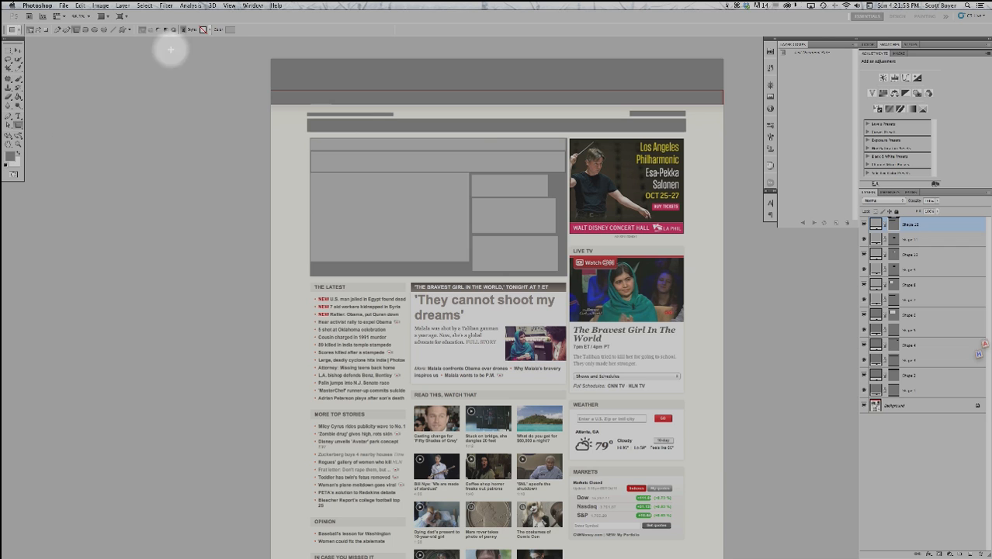
pyautogui.click(229, 30)
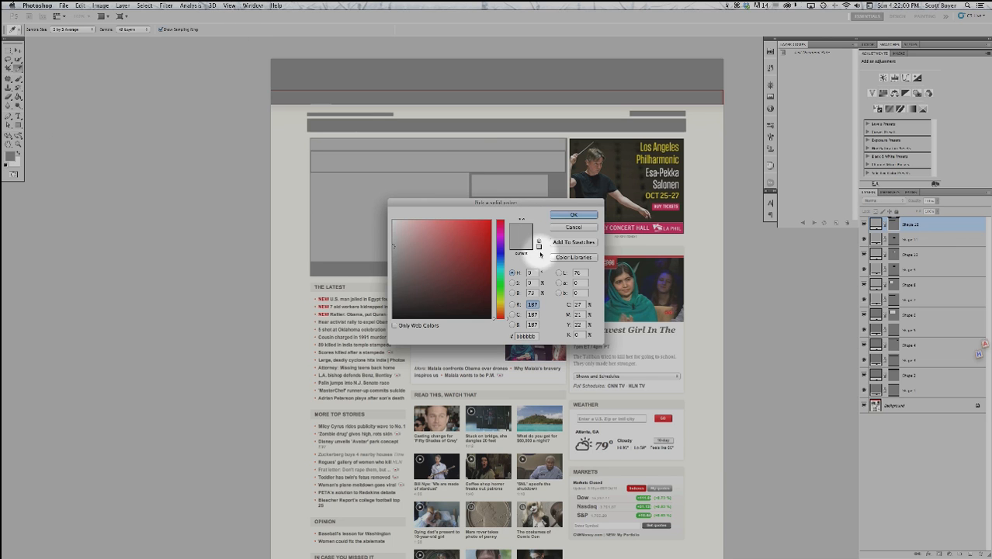
pyautogui.click(564, 230)
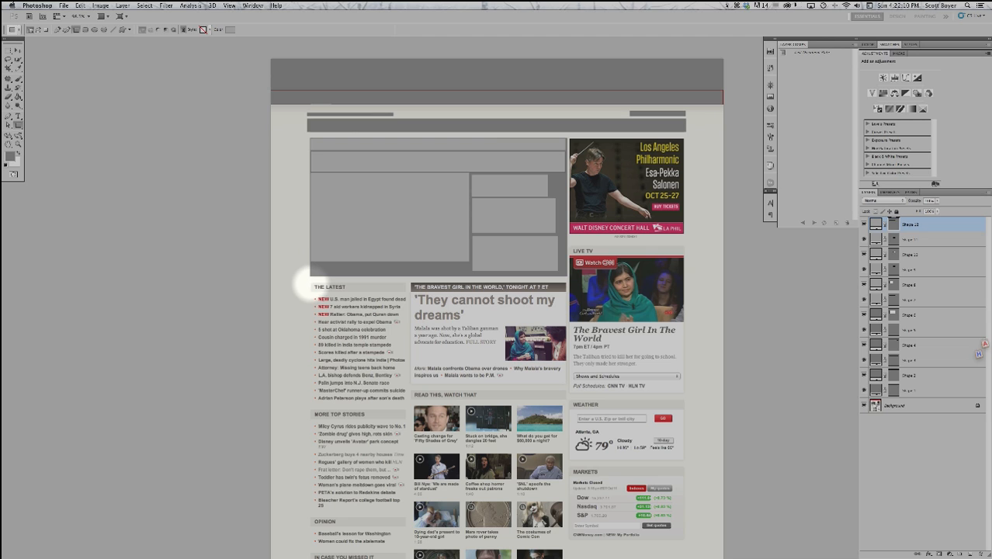
# Cover The Latest headline list with a rectangle and set its color to dark gray #808080
pyautogui.moveTo(311, 284); pyautogui.dragTo(406, 404)
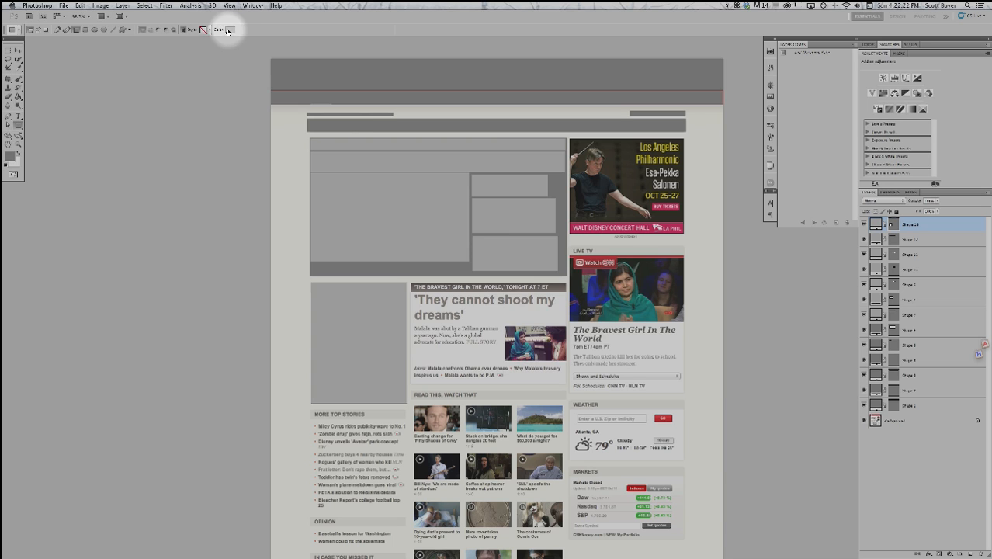
pyautogui.click(227, 30)
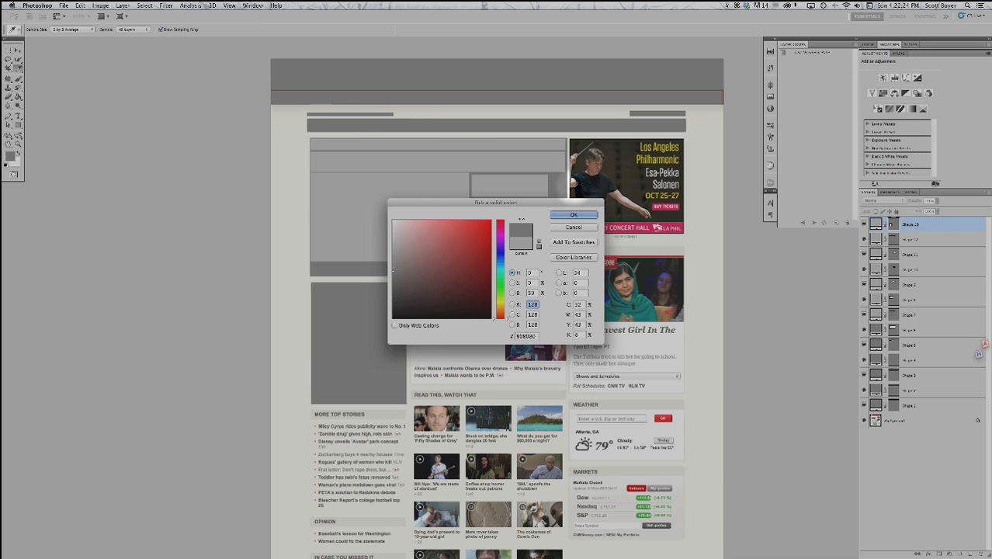
pyautogui.click(574, 214)
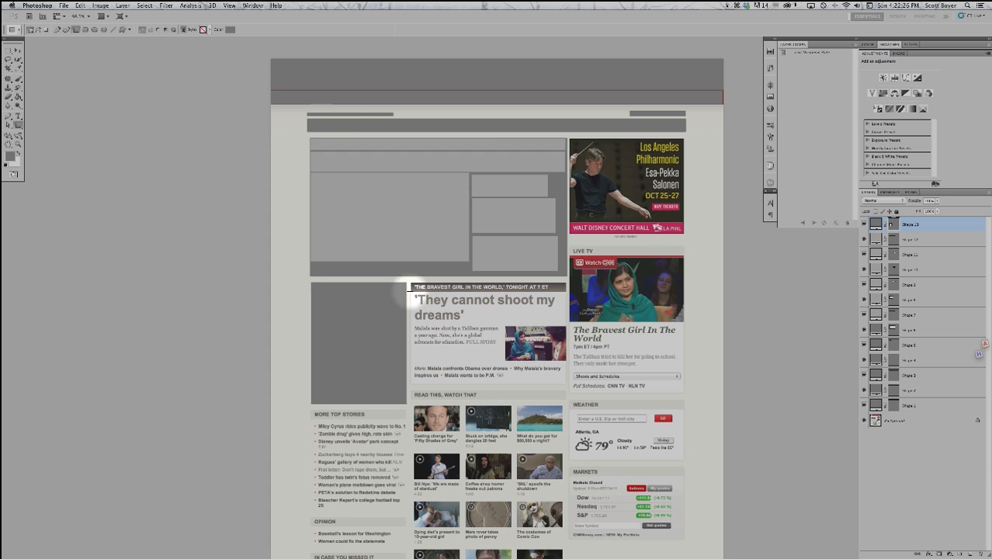
# Cover the Bravest Girl story, the Live TV section and the Los Angeles Philharmonic ad with separate dark gray rectangles
pyautogui.moveTo(411, 284); pyautogui.dragTo(565, 385)
pyautogui.press('s')
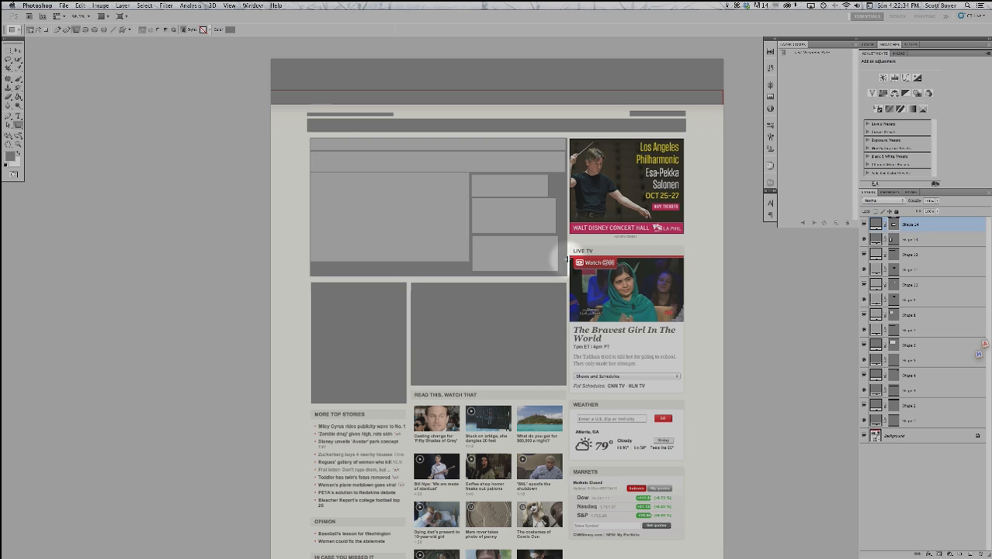
pyautogui.moveTo(568, 245); pyautogui.dragTo(683, 392)
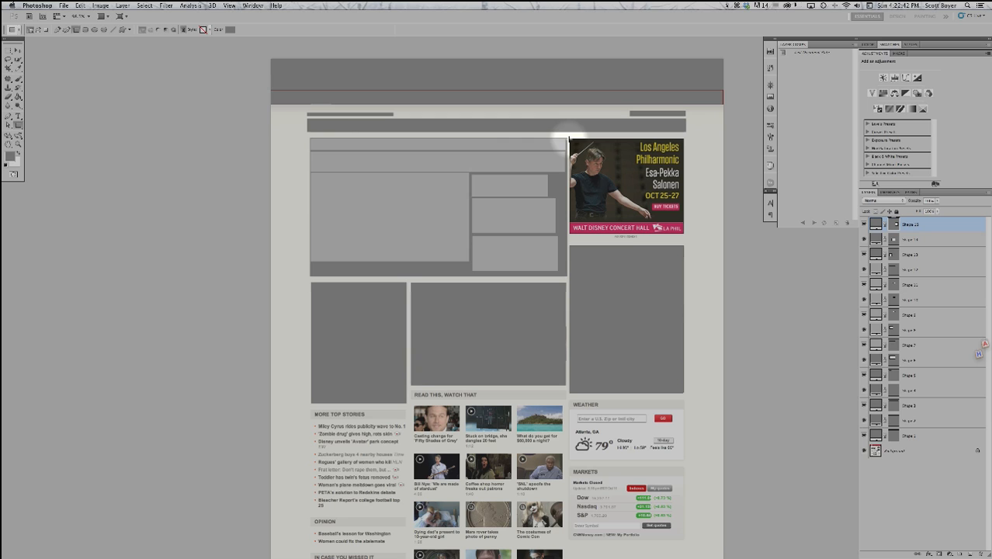
pyautogui.moveTo(569, 139); pyautogui.dragTo(683, 232)
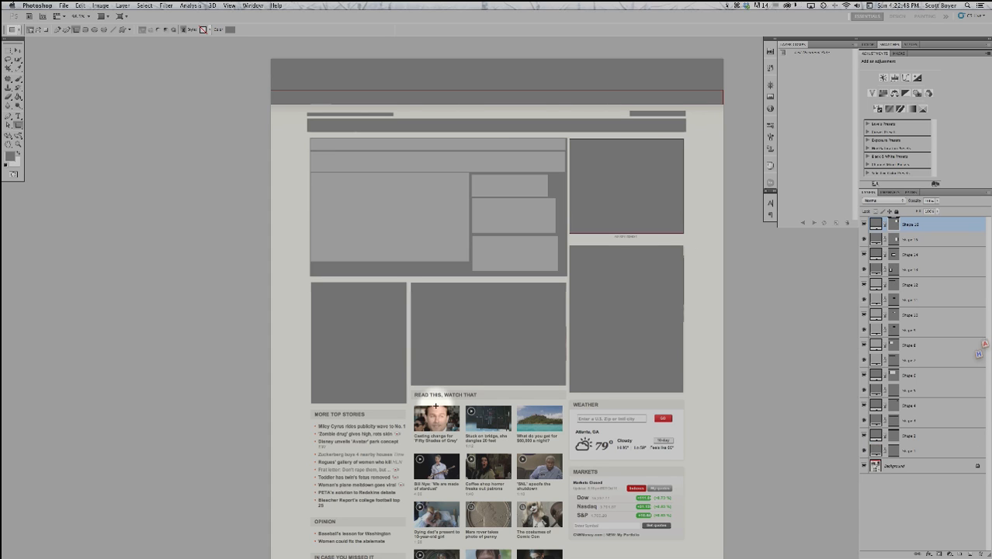
# Cover the Read This, Watch That heading strip and the first thumbnail below it with dark gray rectangles
pyautogui.moveTo(411, 390); pyautogui.dragTo(565, 398)
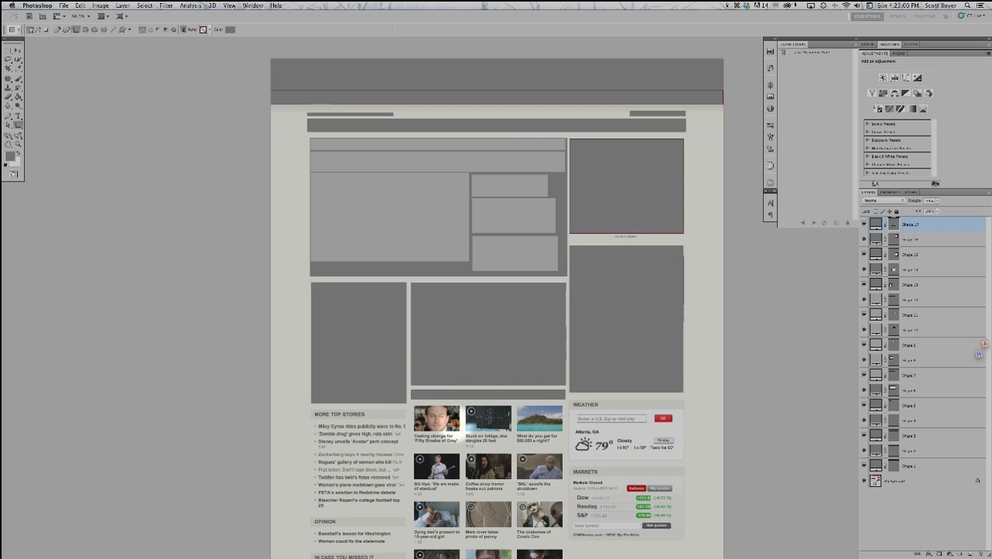
pyautogui.moveTo(458, 431); pyautogui.dragTo(459, 430)
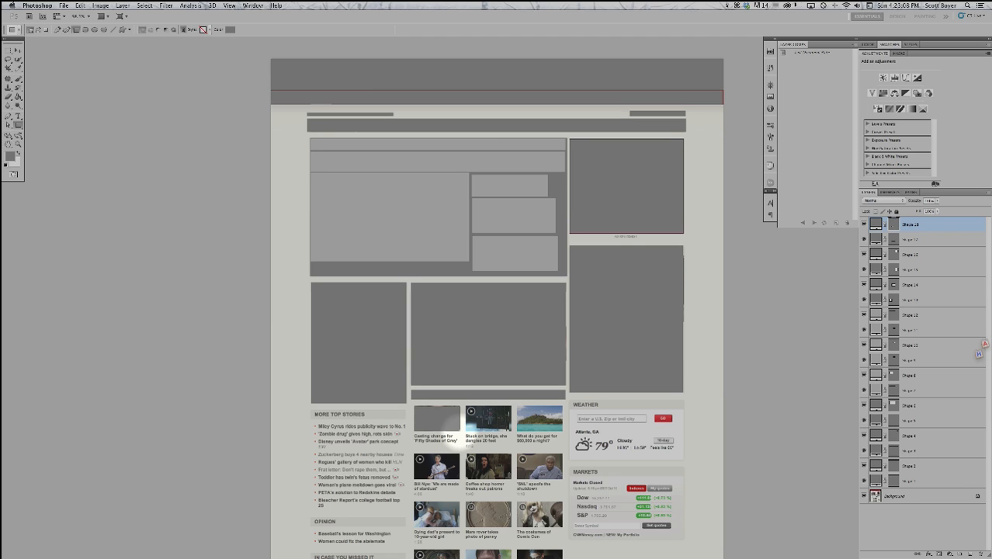
pyautogui.press('shift+super')
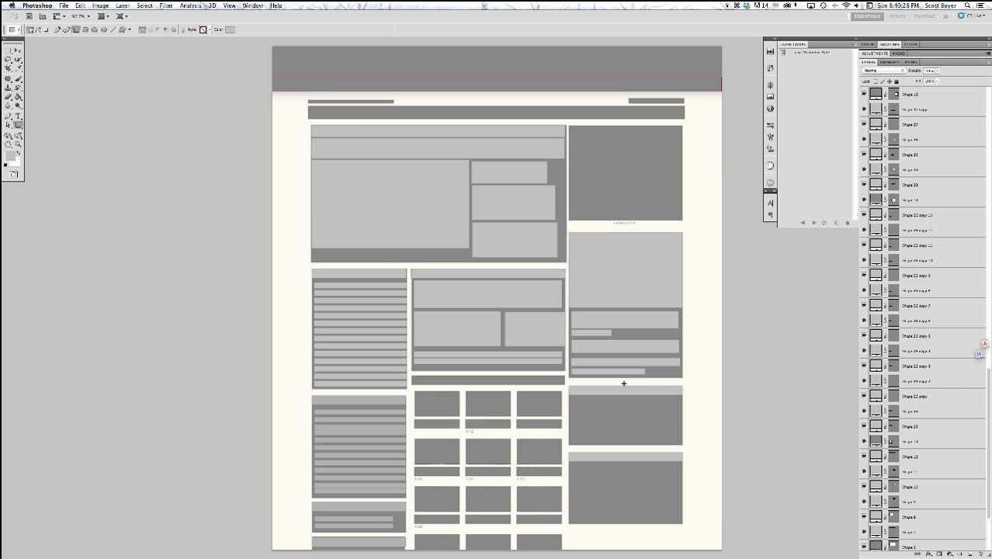
# Look through the long list of shape layers that make up the wireframe
pyautogui.press('alt')
pyautogui.hotkey('alt', 'shift')
pyautogui.scroll(15, 937, 315)
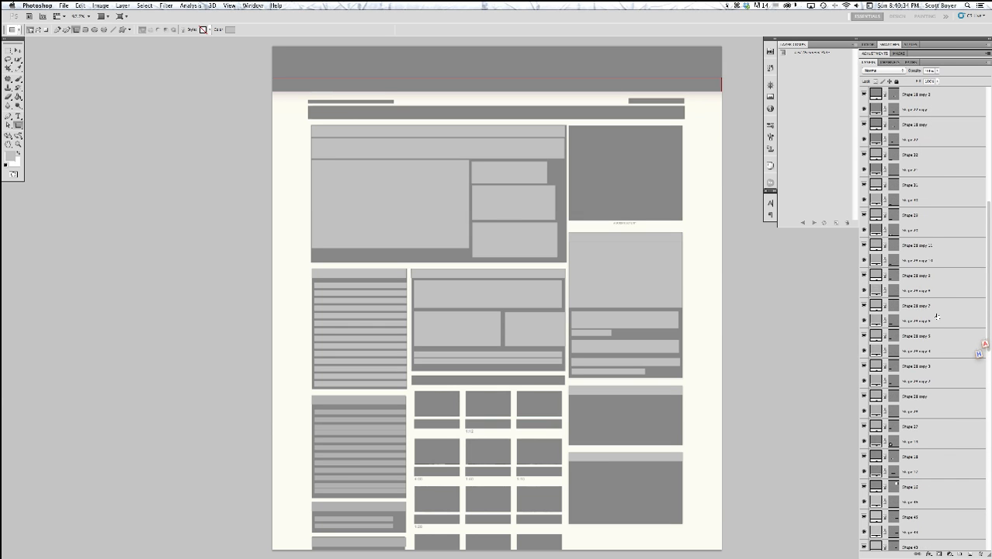
pyautogui.scroll(-15, 936, 316)
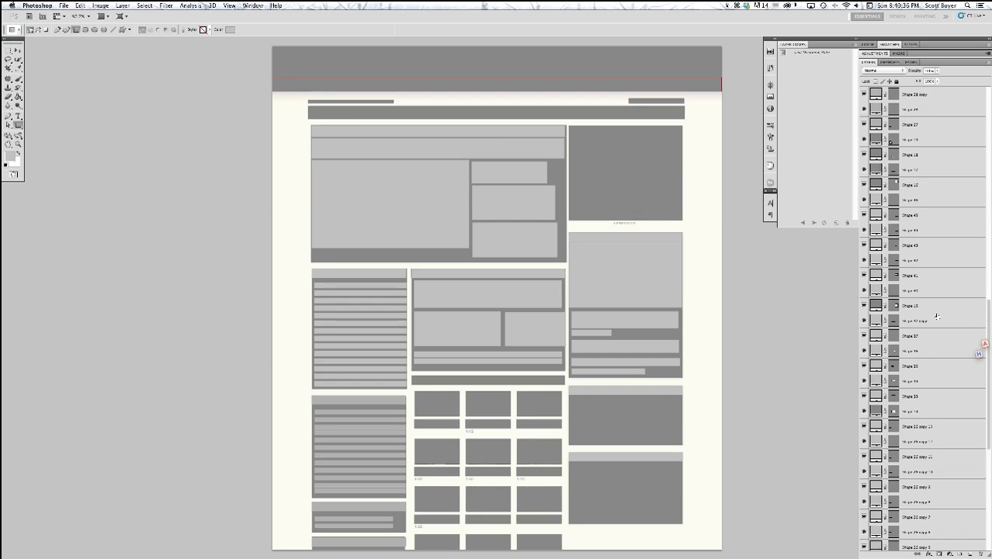
pyautogui.scroll(-5, 937, 316)
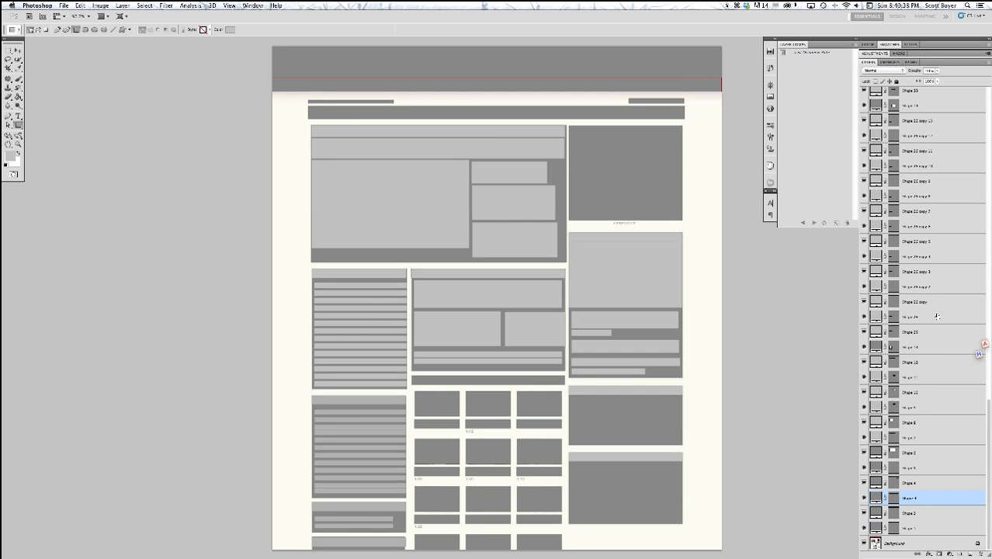
pyautogui.scroll(5, 936, 316)
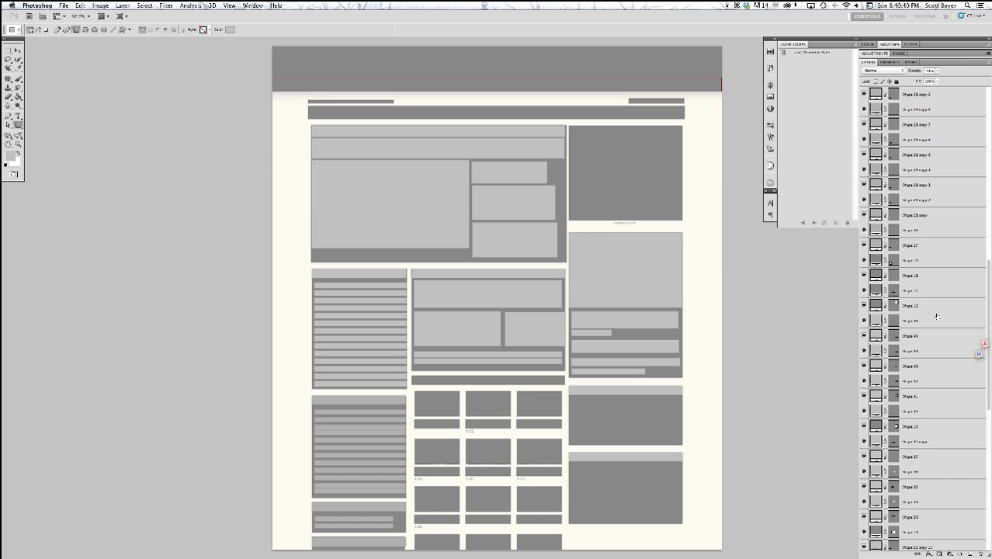
pyautogui.scroll(5, 937, 315)
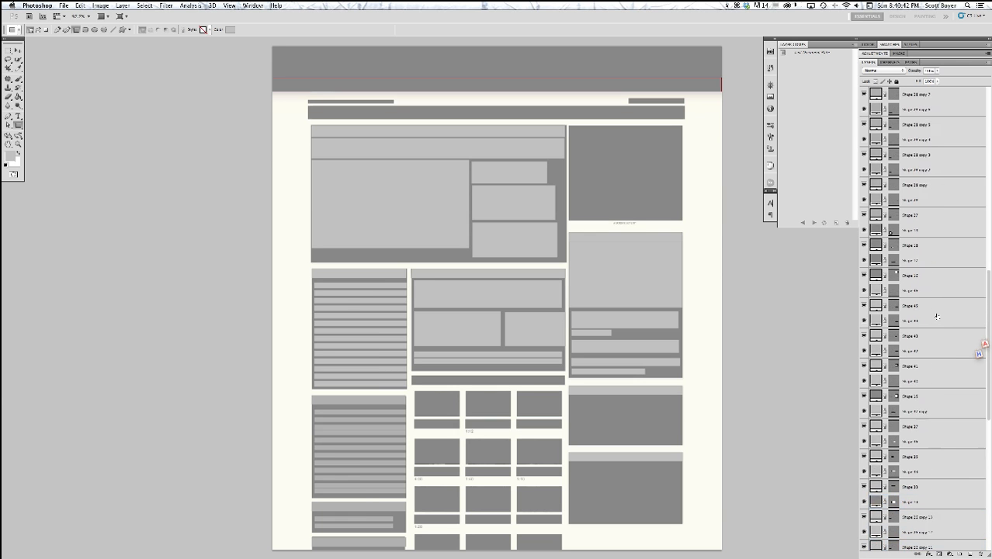
pyautogui.scroll(-5, 936, 316)
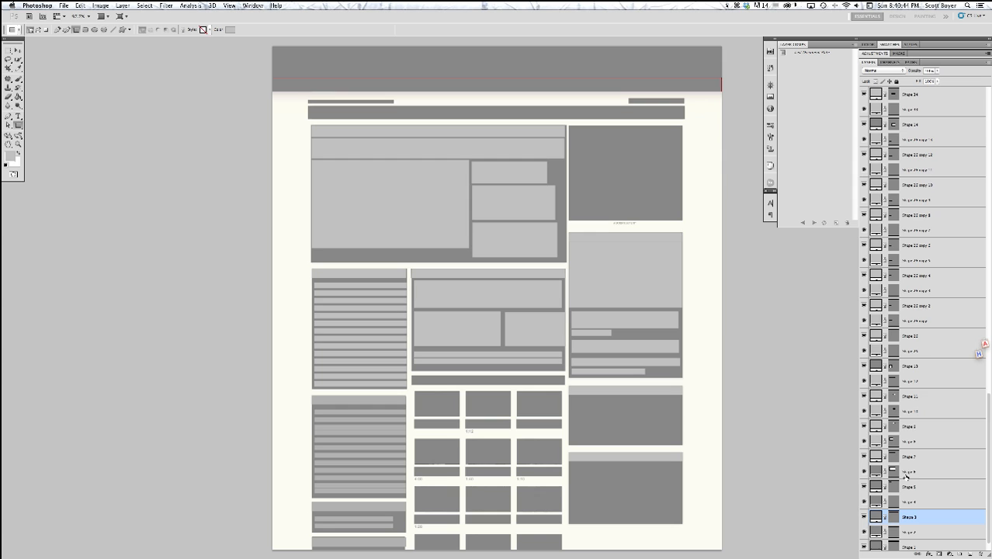
# Group the lead story's shape layers, from its large background rectangle Shape 6 through Shape 12
pyautogui.click(863, 471)
pyautogui.click(864, 471)
pyautogui.click(913, 472)
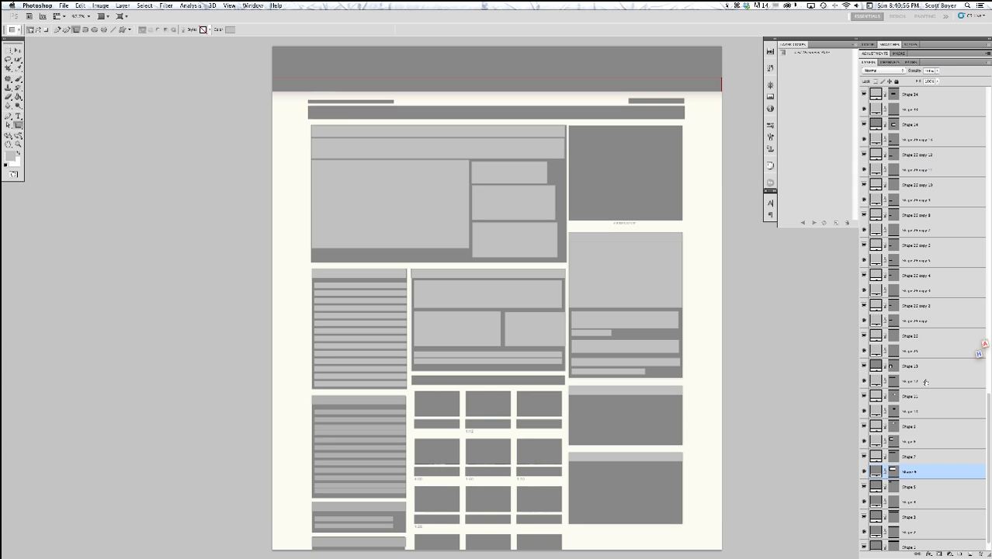
pyautogui.press('shift')
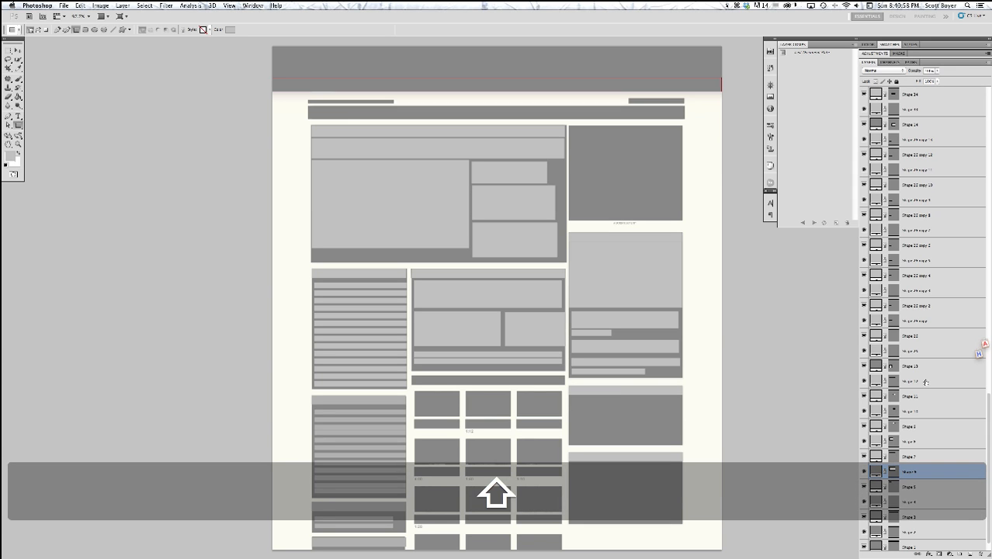
pyautogui.keyDown('shift'); pyautogui.click(917, 381); pyautogui.keyUp('shift')
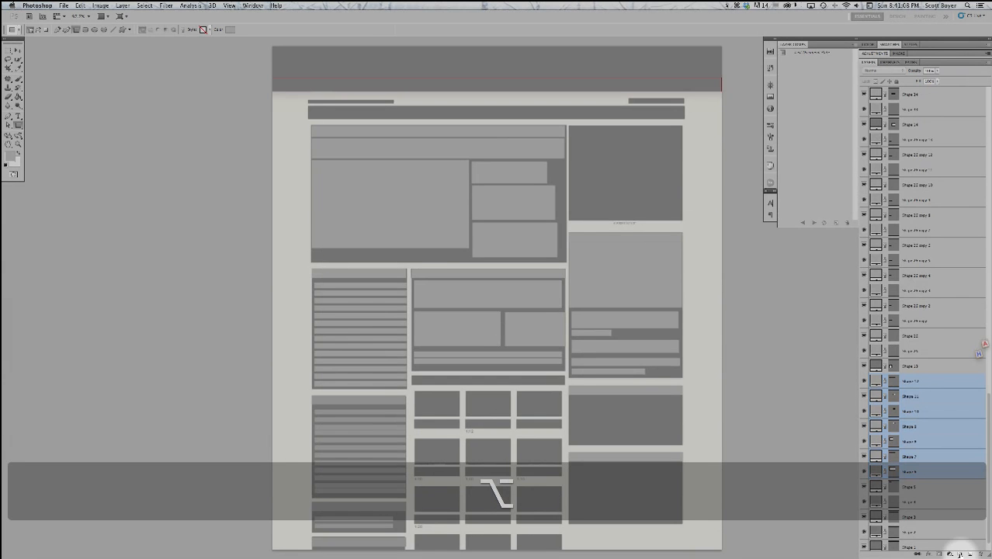
pyautogui.keyDown('alt'); pyautogui.click(953, 553); pyautogui.keyUp('alt')
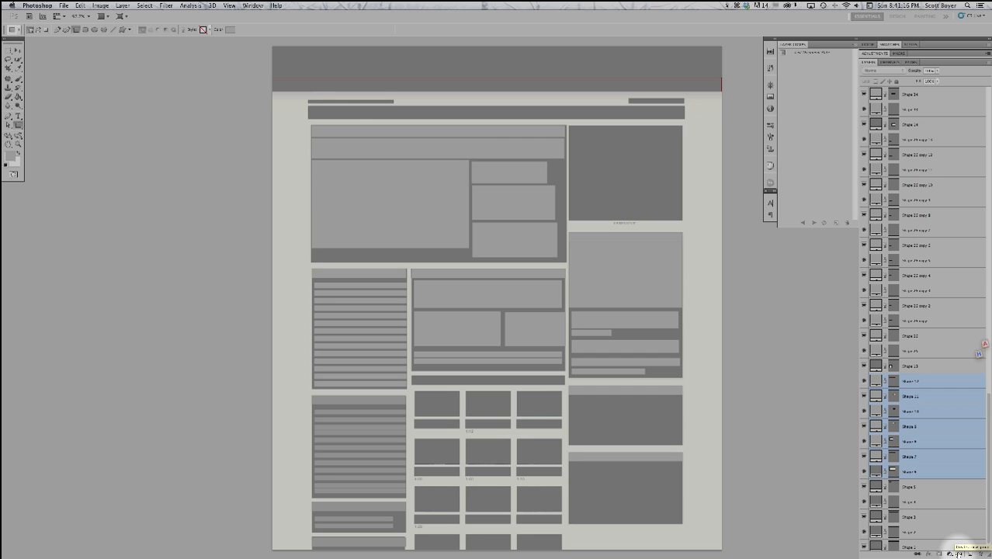
pyautogui.press('alt')
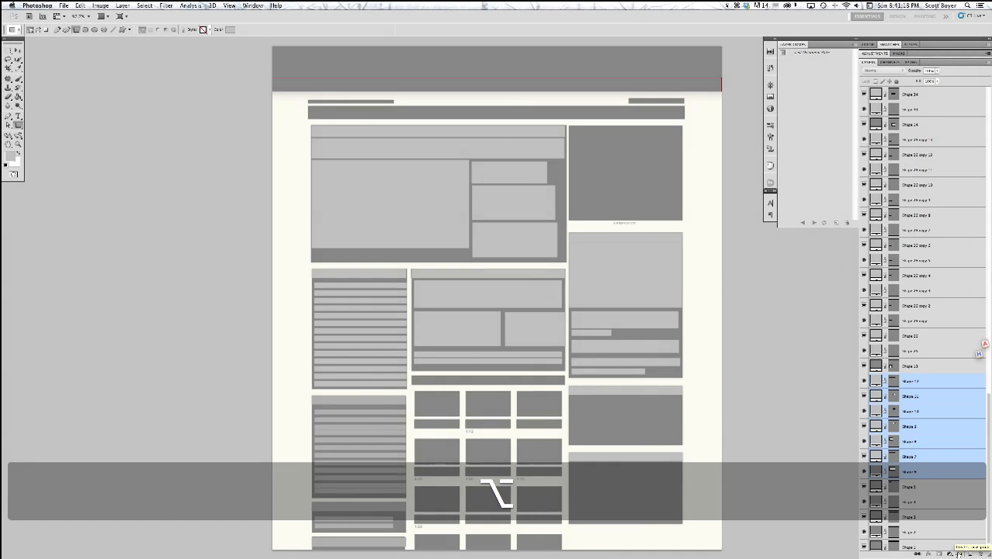
pyautogui.press('alt')
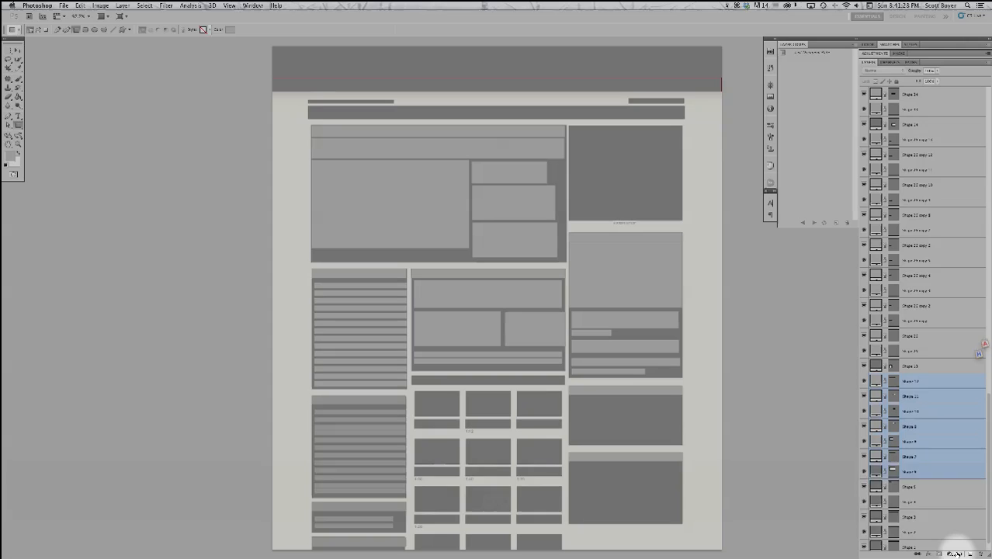
pyautogui.press('super')
pyautogui.press('shift')
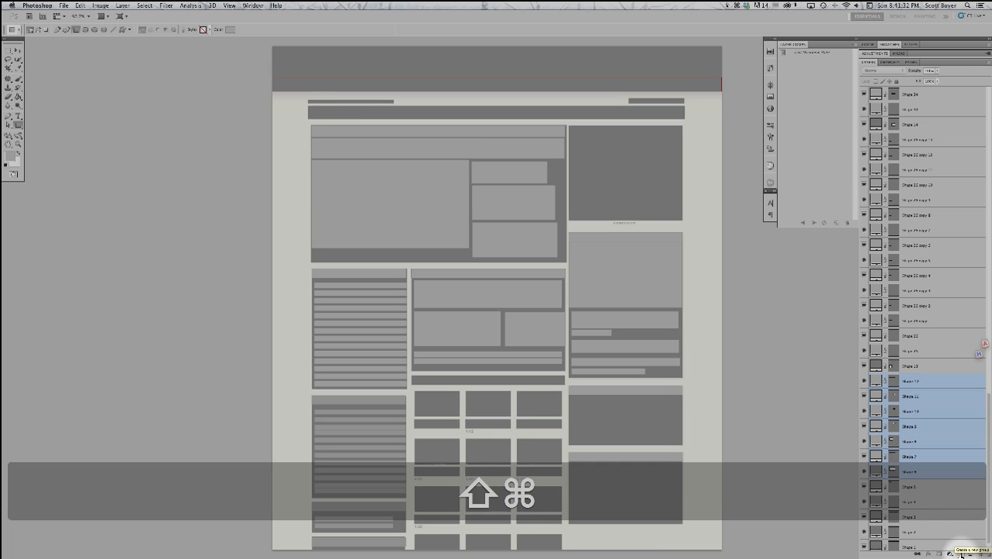
pyautogui.click(961, 554)
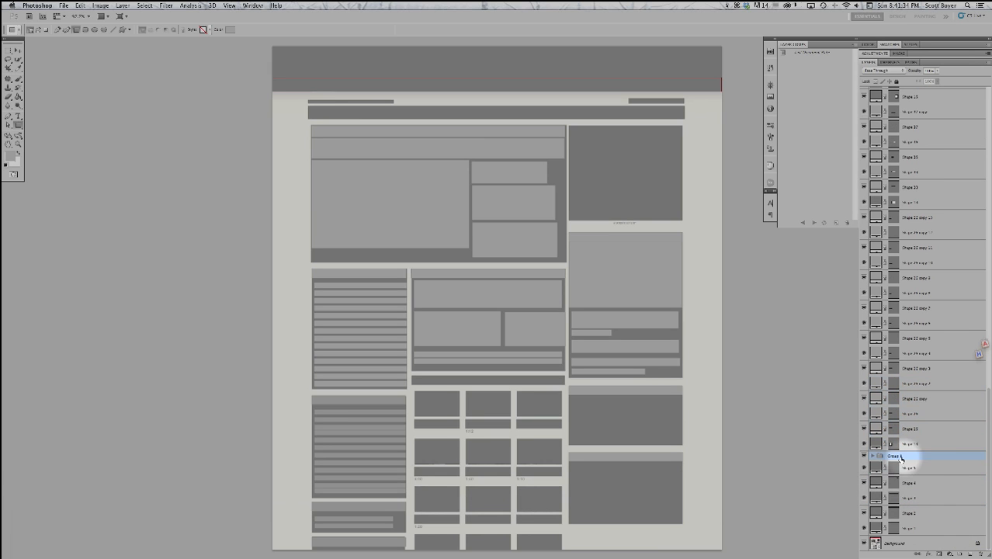
# Rename the lead story group as "headline story" and hide it
pyautogui.doubleClick(894, 455)
pyautogui.write('Headline copy')
pyautogui.press('Return')
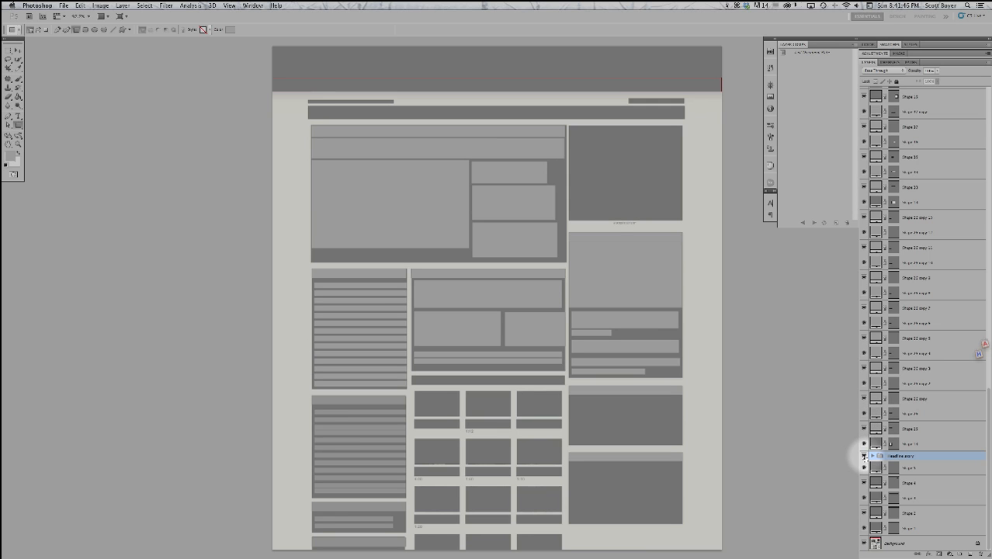
pyautogui.click(864, 457)
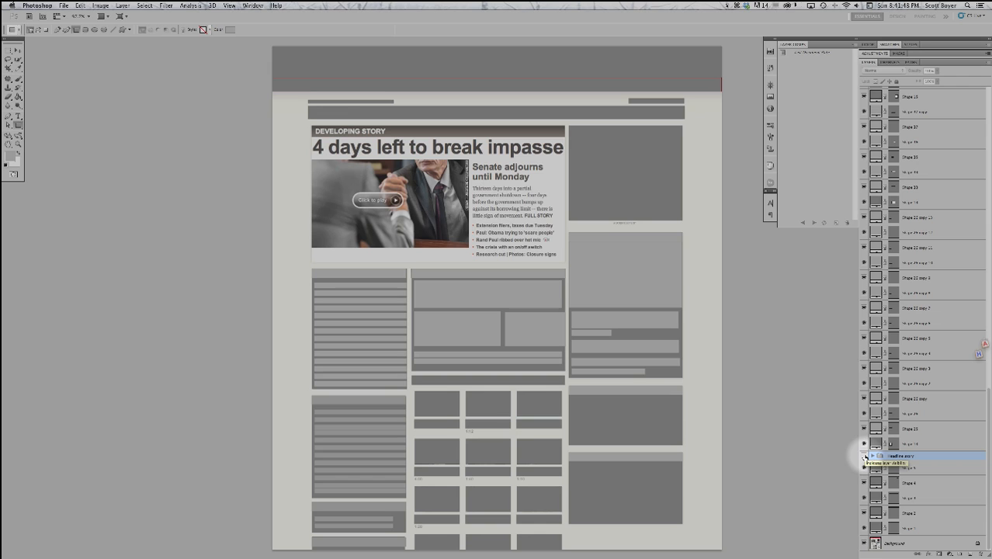
# Group The Latest section's shape layers, from Shape 13 through Shape 22 copy 13
pyautogui.click(864, 444)
pyautogui.click(865, 444)
pyautogui.click(879, 443)
pyautogui.press('shift')
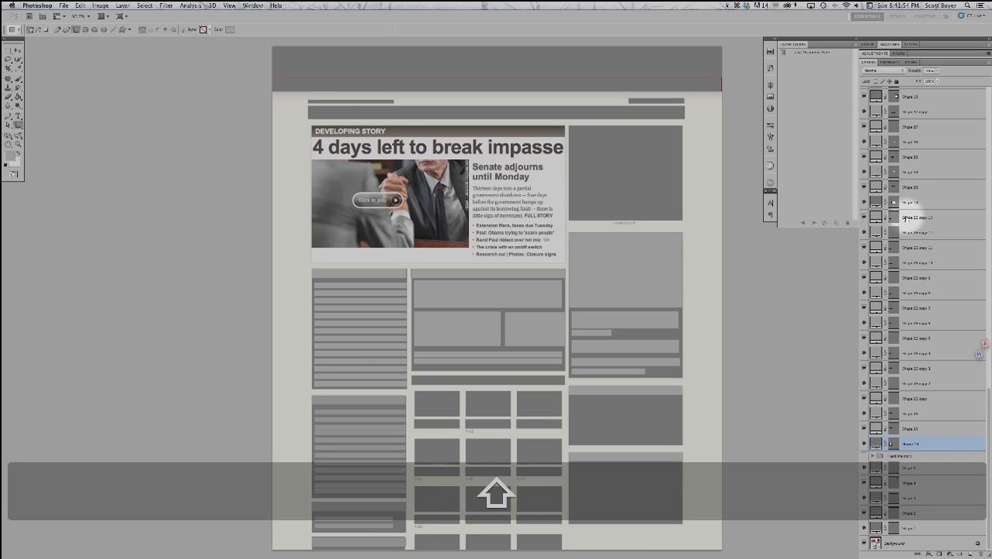
pyautogui.keyDown('shift'); pyautogui.click(905, 218); pyautogui.keyUp('shift')
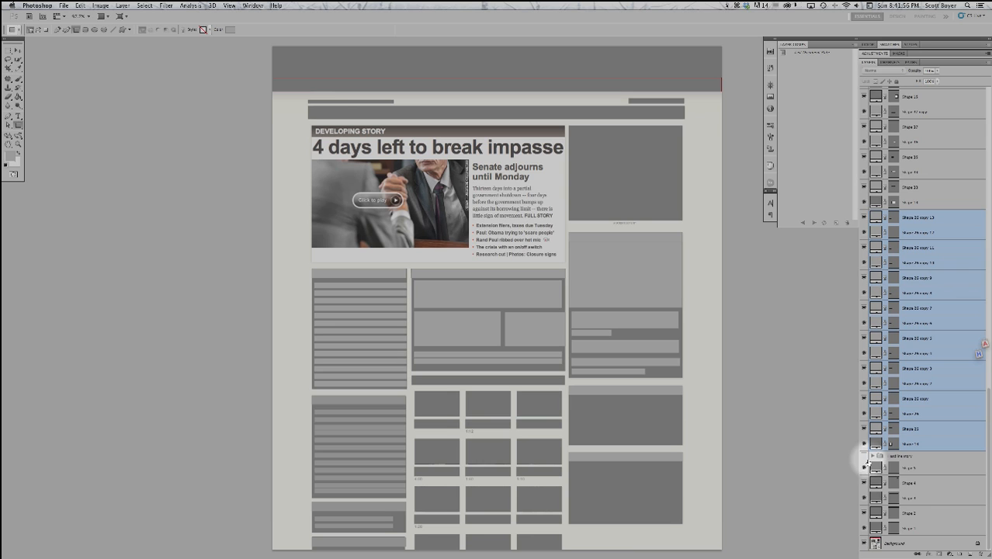
pyautogui.press('shift+super')
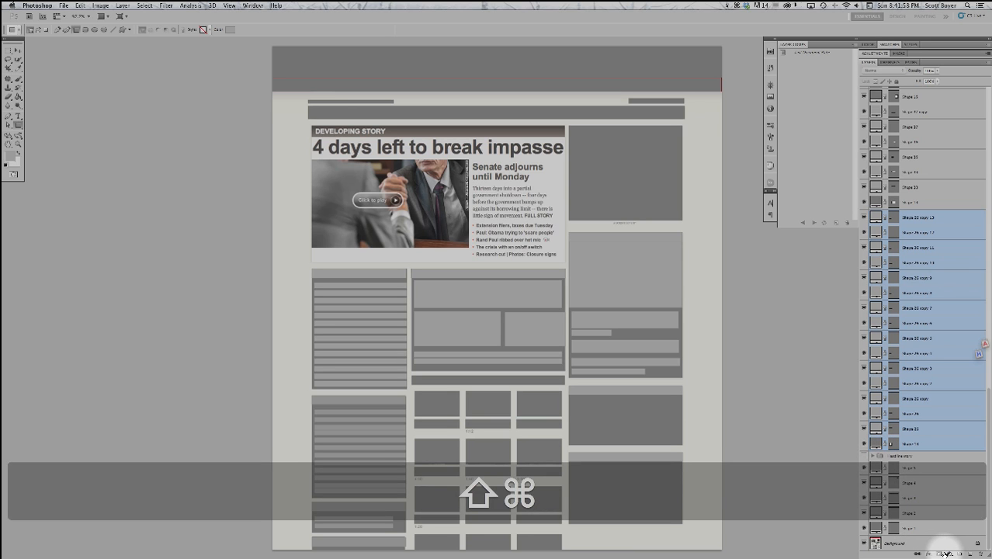
pyautogui.keyDown('shift'); pyautogui.keyDown('super'); pyautogui.click(959, 553); pyautogui.keyUp('super'); pyautogui.keyUp('shift')
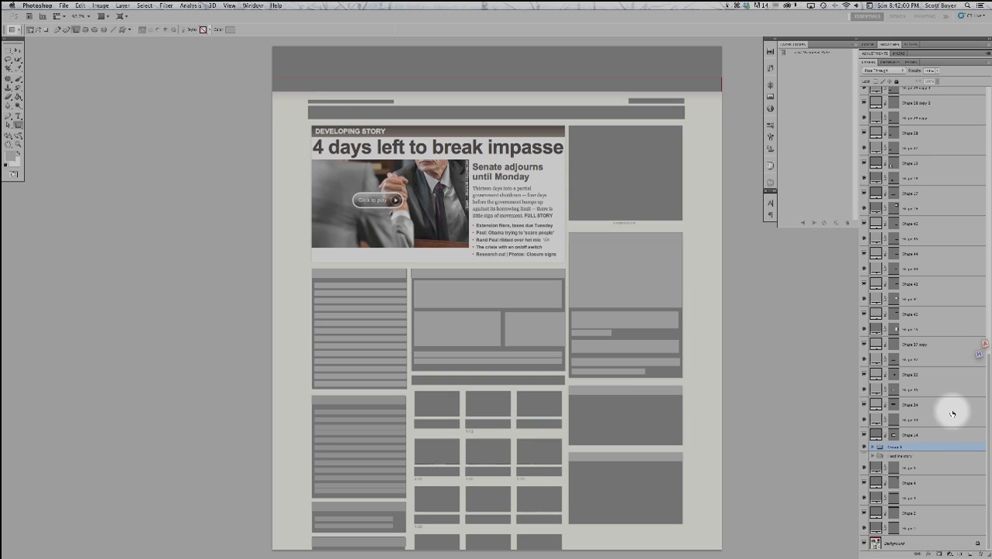
# Rename The Latest section's group as "Bullet points" and hide it
pyautogui.doubleClick(897, 446)
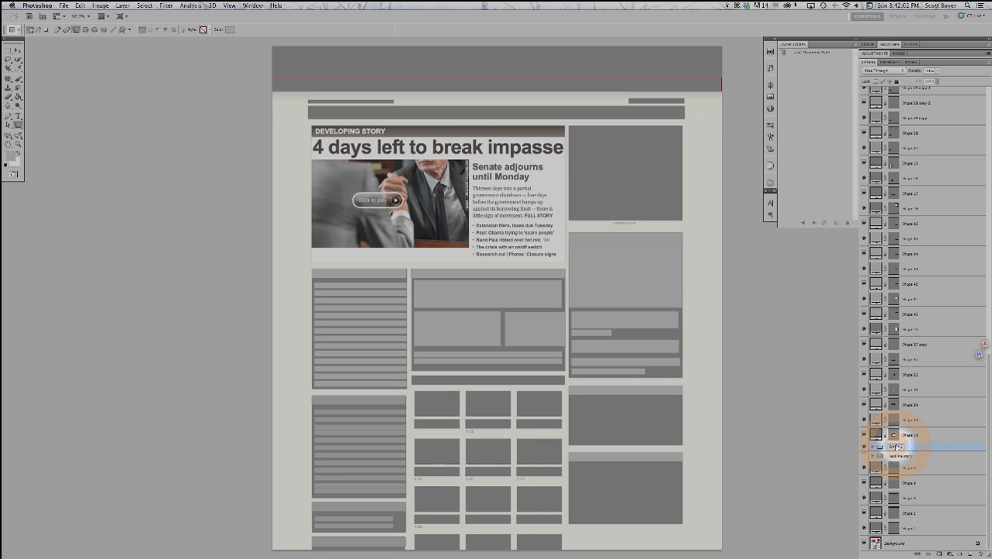
pyautogui.write('Bullet point')
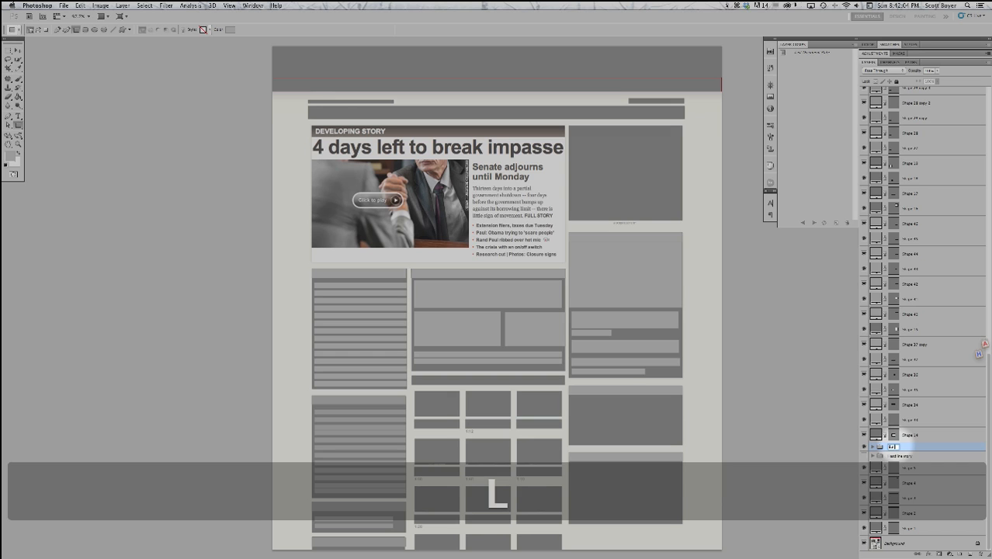
pyautogui.write('s')
pyautogui.press('Return')
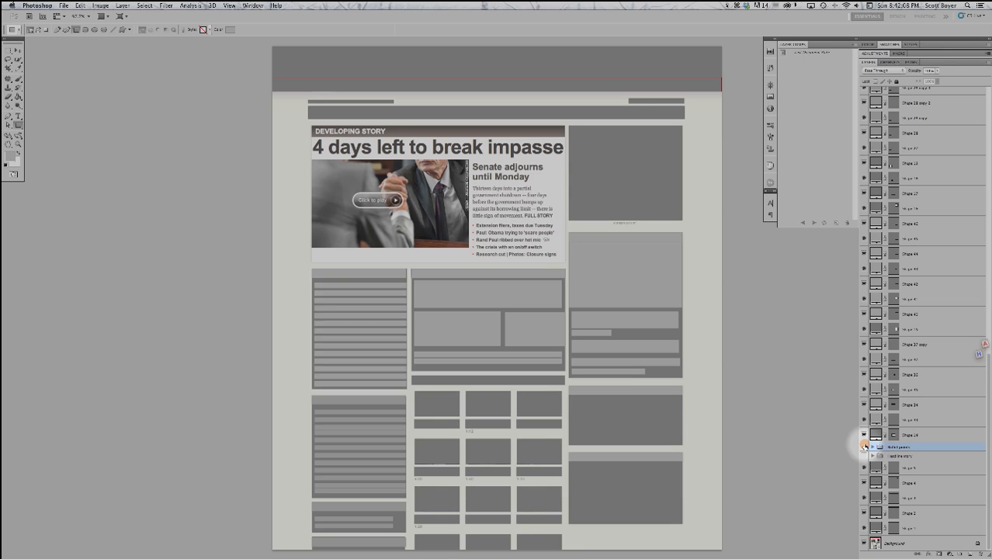
pyautogui.click(864, 446)
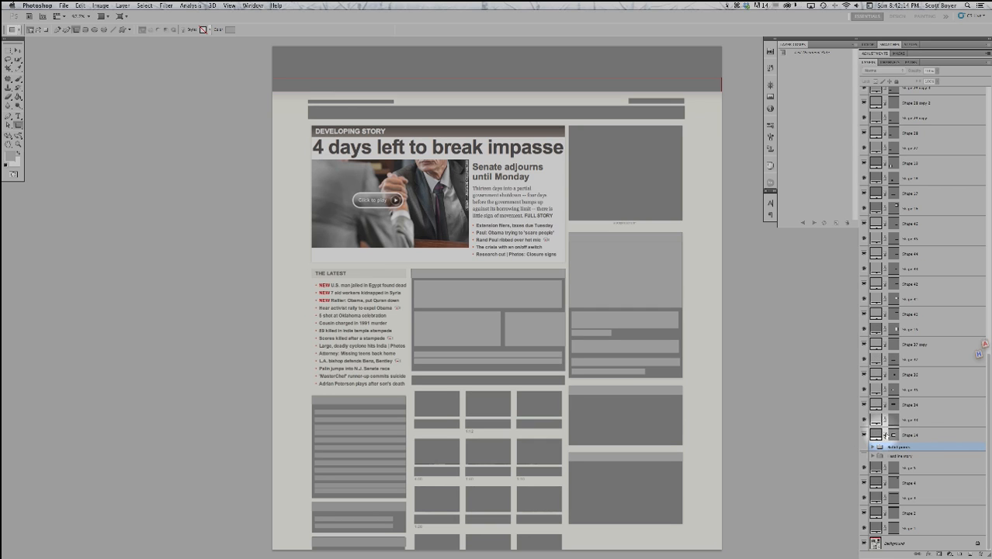
# Group the seven shape layers covering the "They cannot shoot my dreams" story, checking their coverage by toggling visibility
pyautogui.click(875, 435)
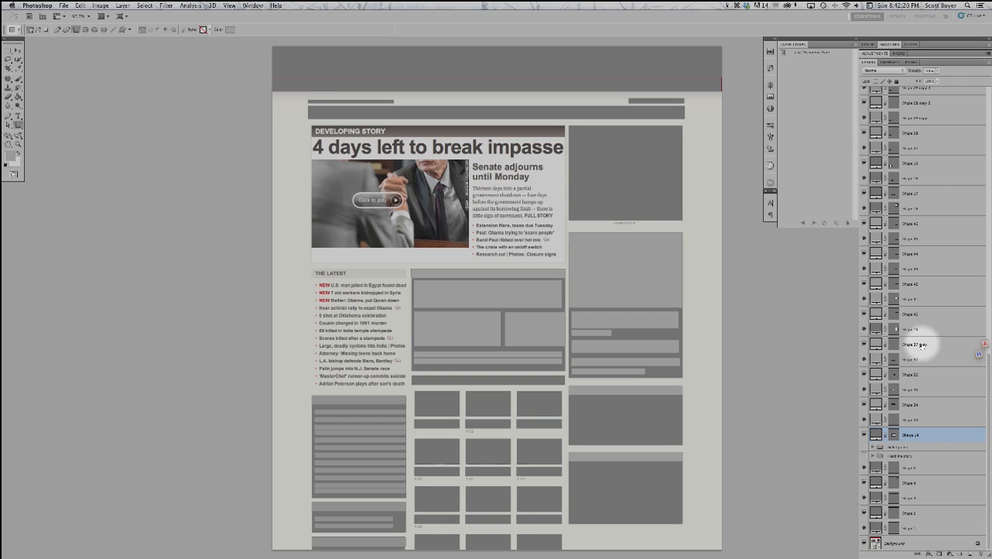
pyautogui.keyDown('shift'); pyautogui.click(914, 345); pyautogui.keyUp('shift')
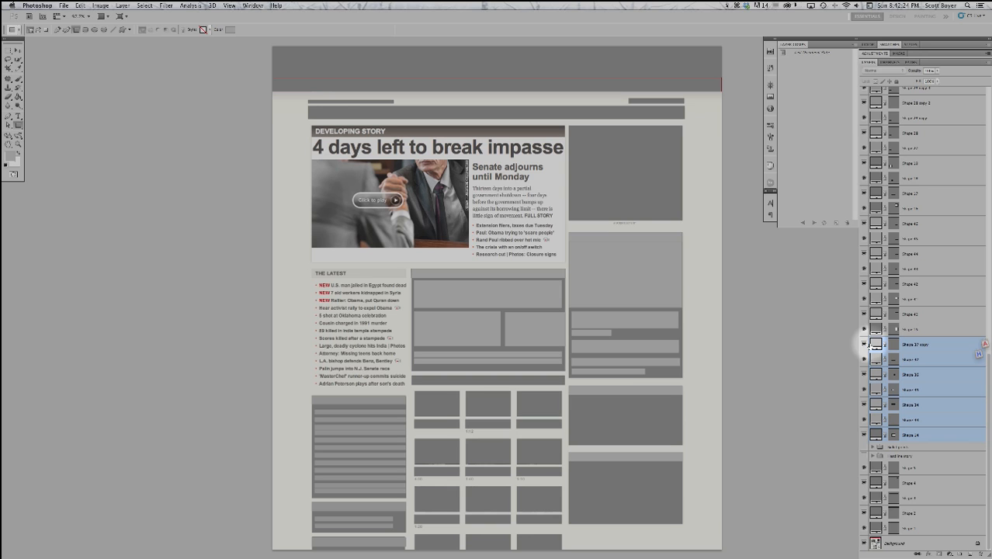
pyautogui.moveTo(865, 345)
pyautogui.mouseDown()
pyautogui.moveTo(862, 436)
pyautogui.moveTo(865, 346)
pyautogui.mouseUp()
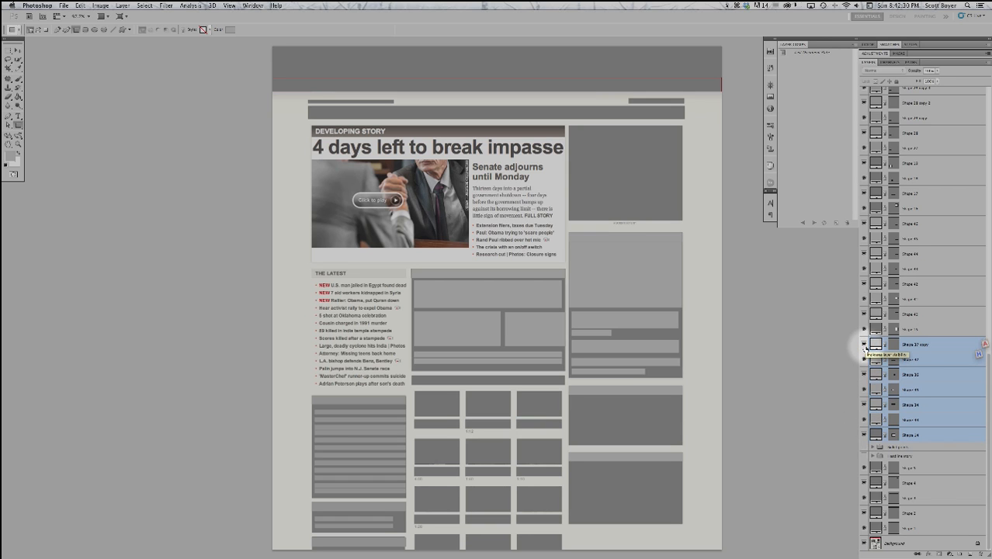
pyautogui.click(864, 434)
pyautogui.moveTo(864, 434); pyautogui.dragTo(860, 347)
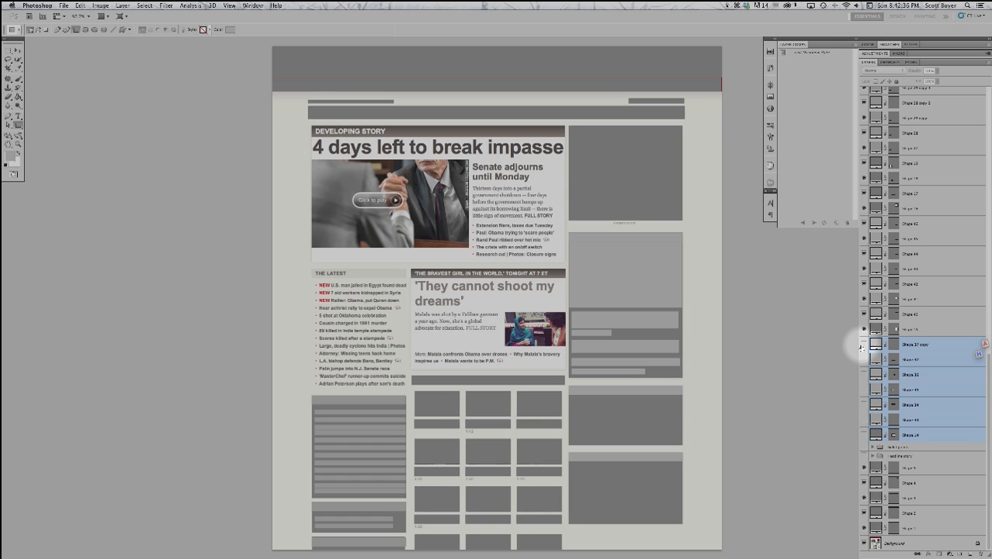
pyautogui.moveTo(864, 347); pyautogui.dragTo(867, 435)
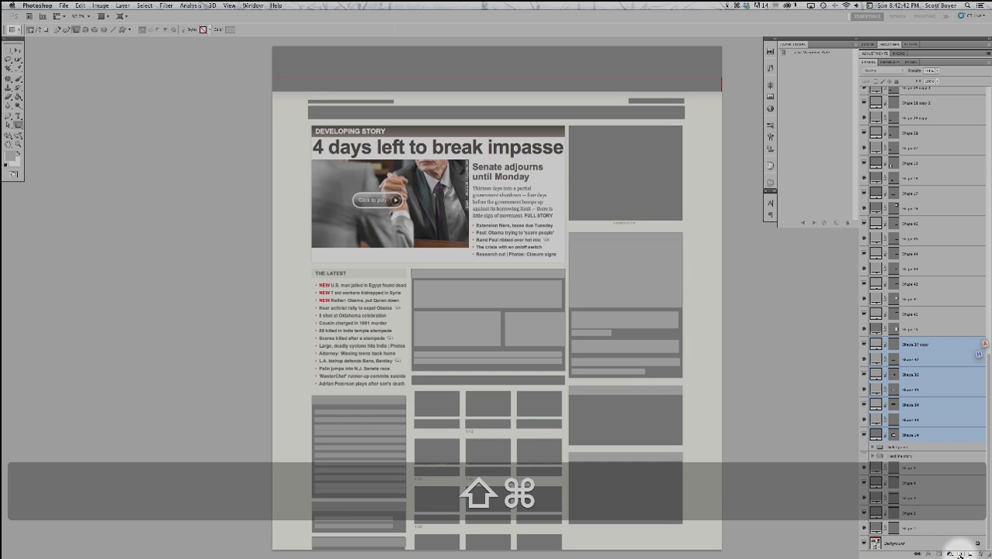
pyautogui.keyDown('shift'); pyautogui.keyDown('super'); pyautogui.click(960, 553); pyautogui.keyUp('super'); pyautogui.keyUp('shift')
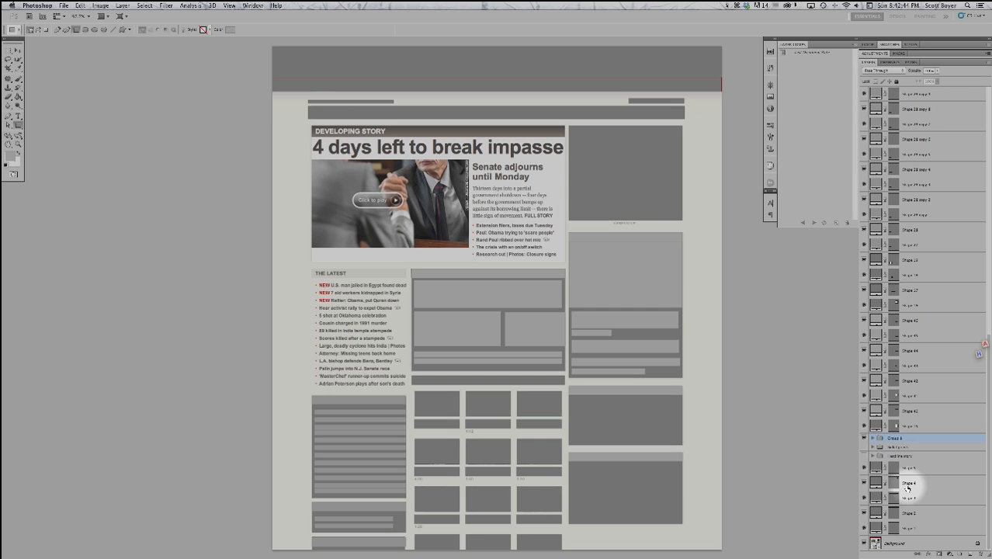
# Rename the second story's group as "2nd story" and hide it
pyautogui.doubleClick(892, 439)
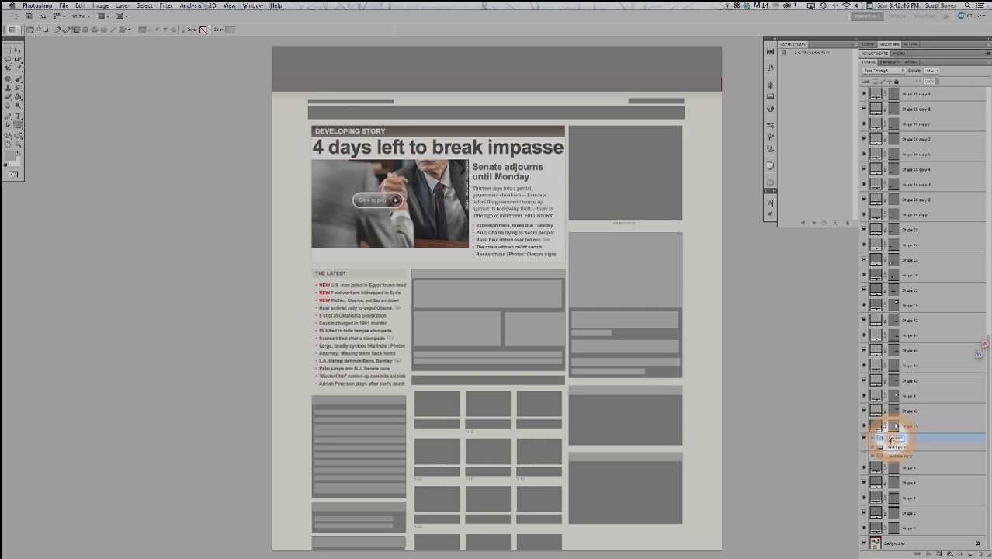
pyautogui.write('2nd story')
pyautogui.press('Return')
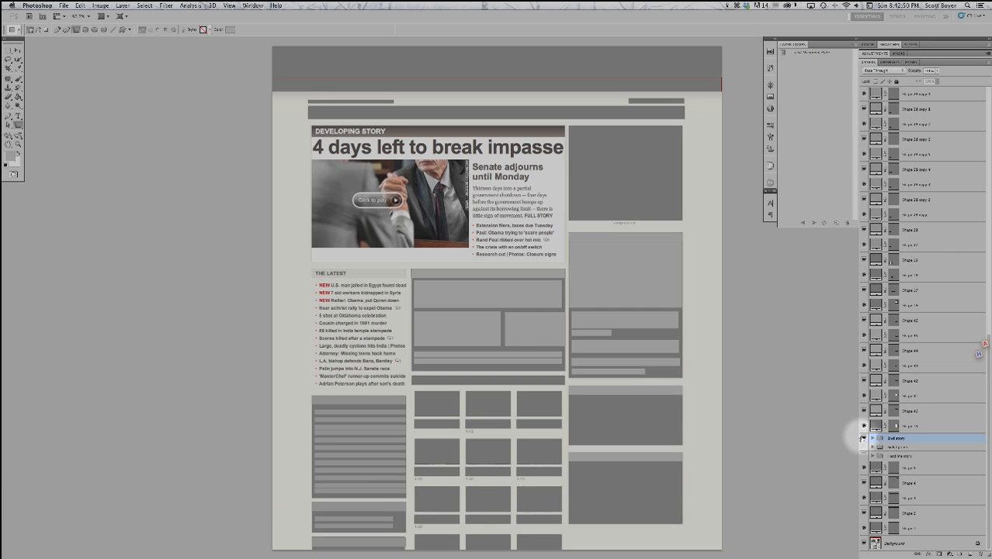
pyautogui.click(862, 439)
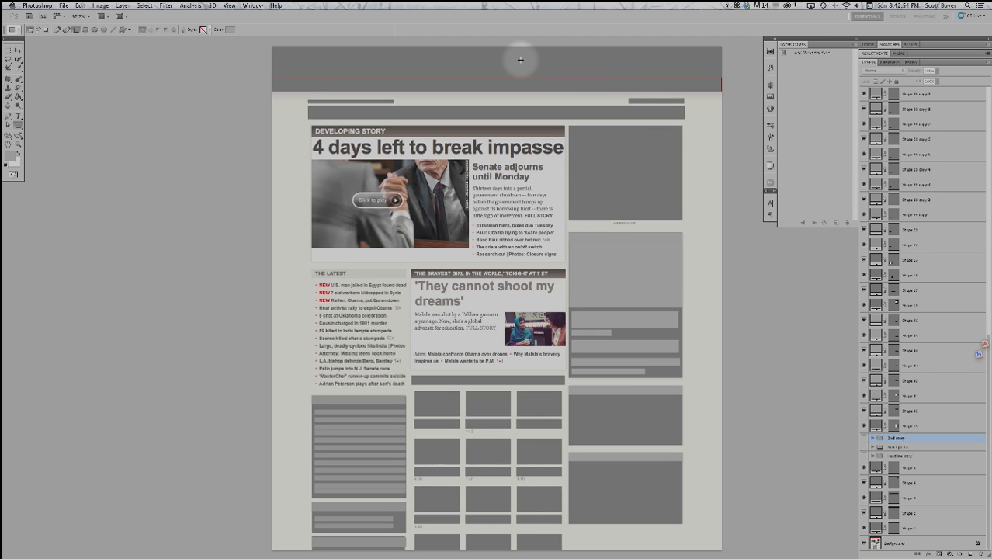
# Hide the lowest four header shape layers one at a time to check which page parts each covers
pyautogui.click(863, 527)
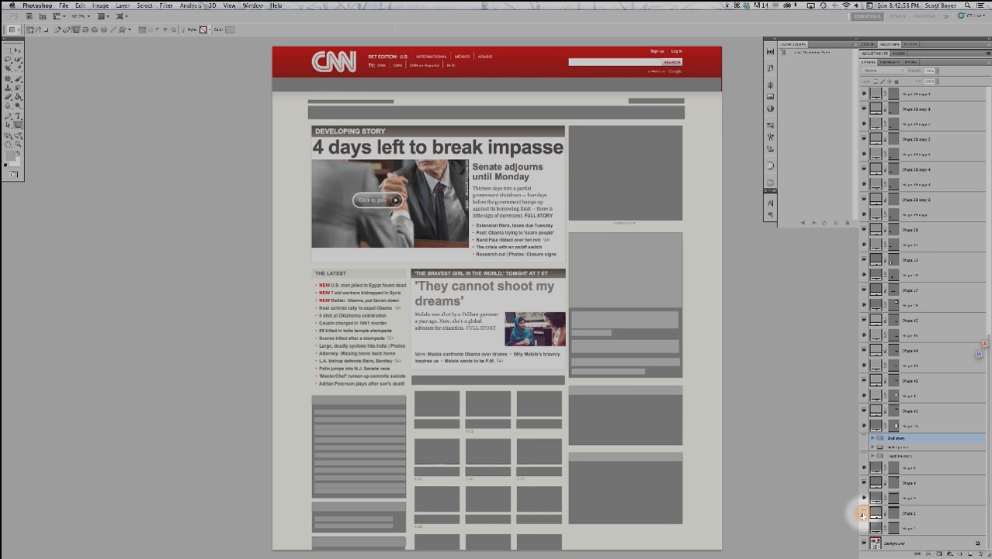
pyautogui.click(862, 514)
pyautogui.click(863, 497)
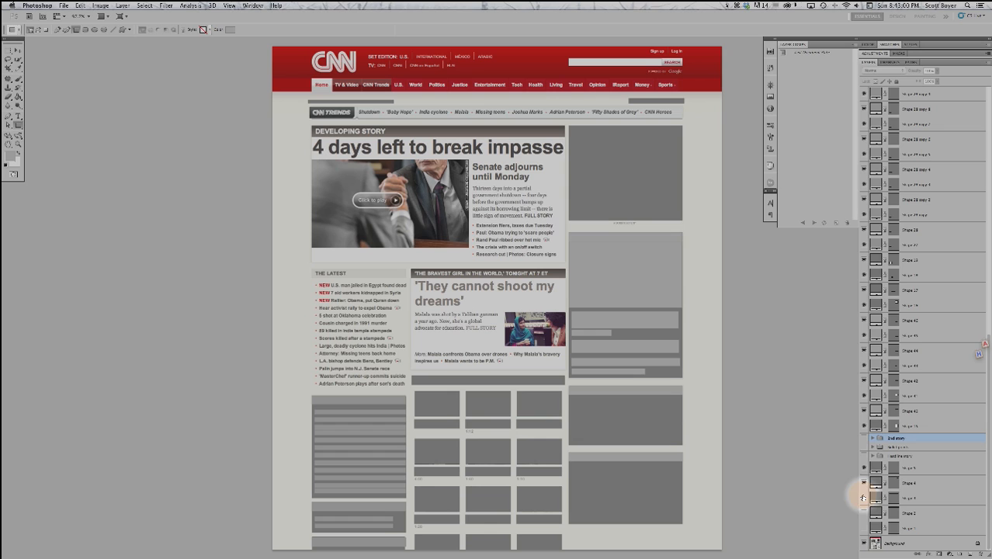
pyautogui.click(863, 483)
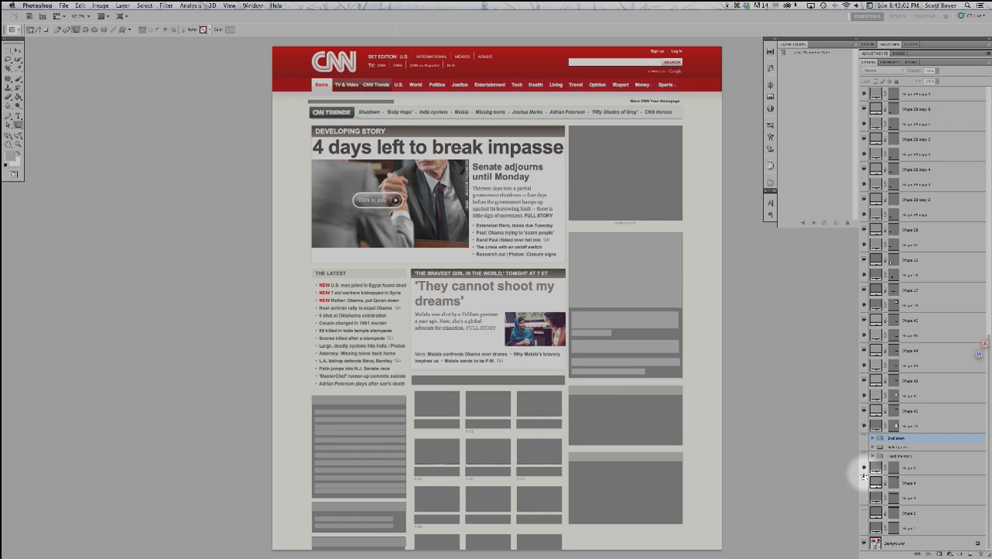
# Make the header shapes from Shape 1 through Shape 5 visible and group them
pyautogui.click(910, 528)
pyautogui.keyDown('shift'); pyautogui.click(909, 468); pyautogui.keyUp('shift')
pyautogui.moveTo(864, 468); pyautogui.dragTo(860, 529)
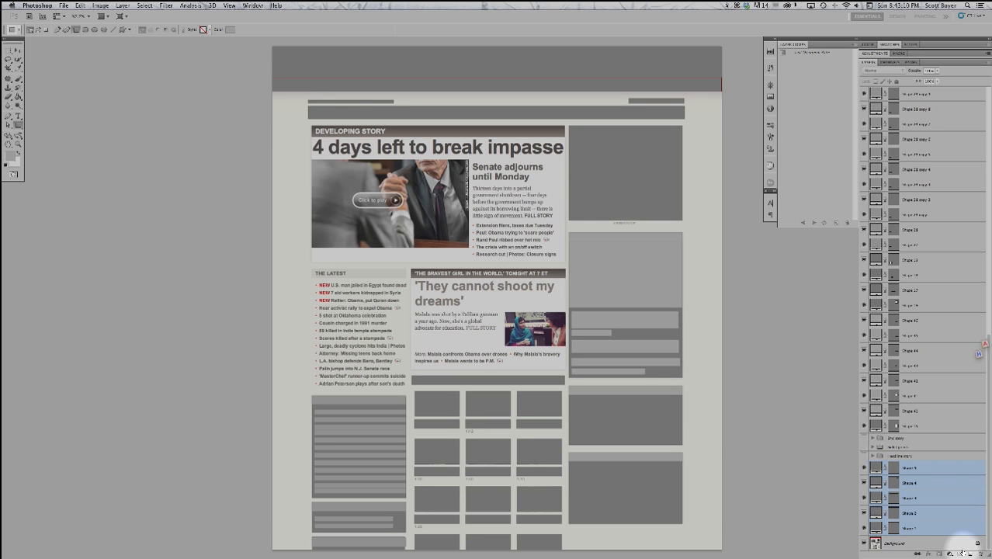
pyautogui.press('space')
pyautogui.press('shift+super')
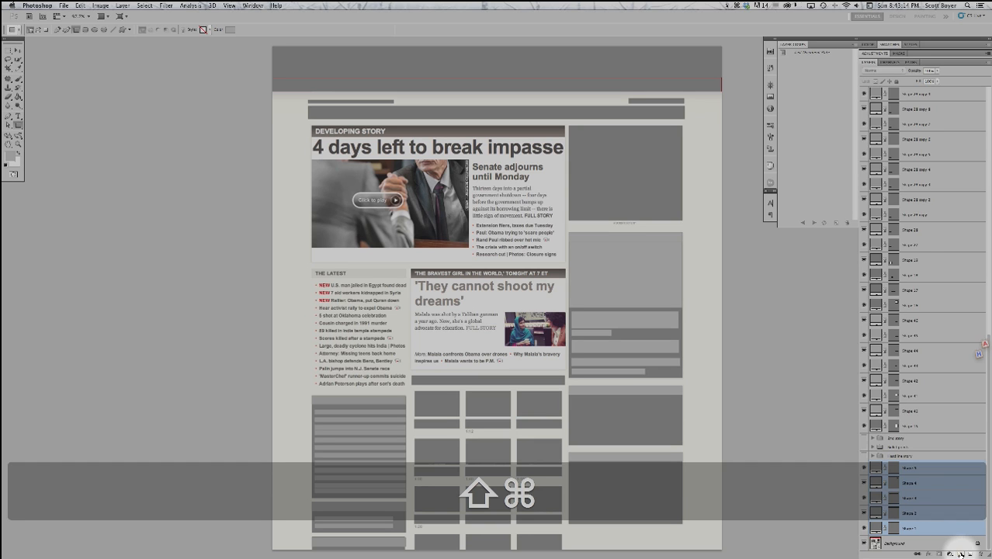
pyautogui.keyDown('shift'); pyautogui.keyDown('super'); pyautogui.click(959, 552); pyautogui.keyUp('super'); pyautogui.keyUp('shift')
# Rename the header shapes' group as "Banner" and hide it
pyautogui.doubleClick(894, 531)
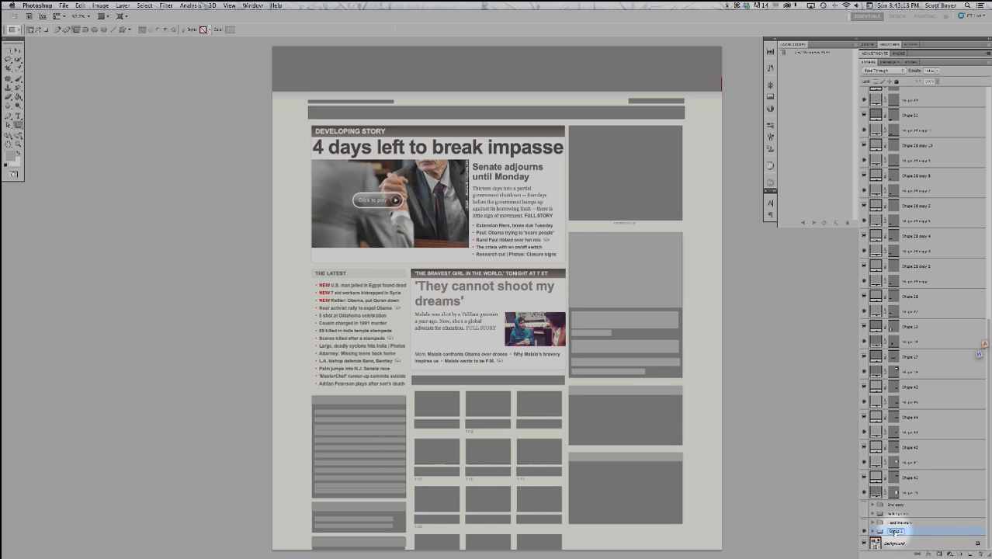
pyautogui.write('Banner')
pyautogui.press('Return')
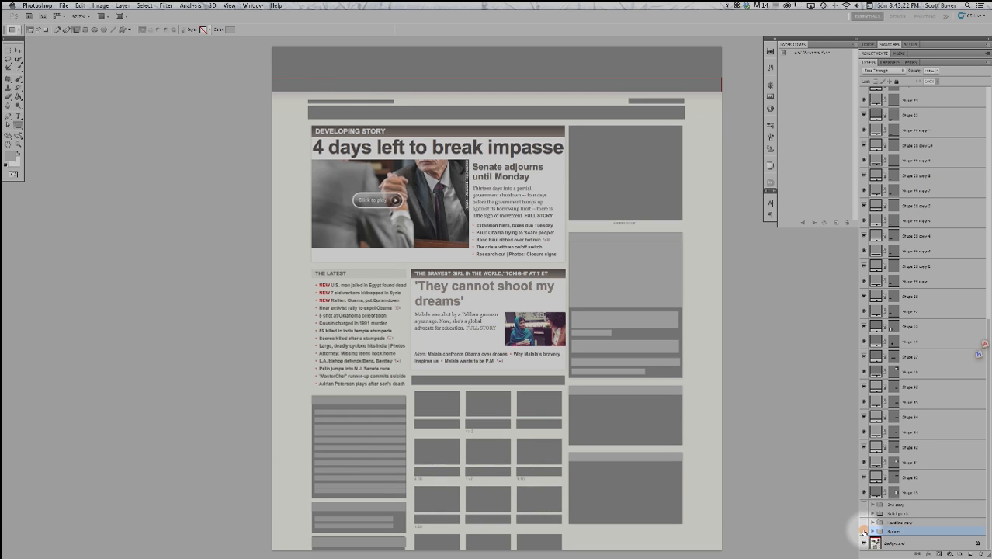
pyautogui.click(863, 531)
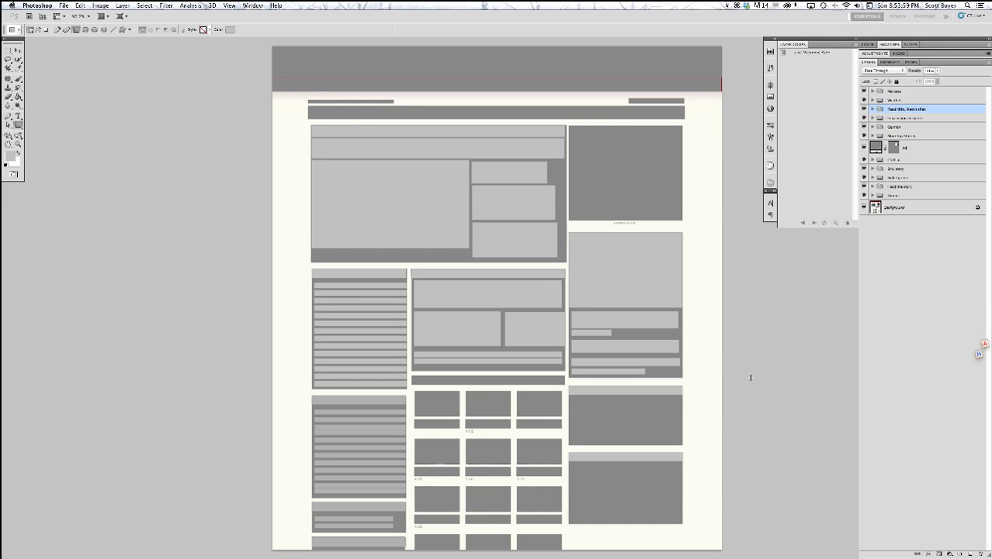
# Switch the uppermost four section groups and the Ad layer off and on in turn to check what each covers
pyautogui.click(864, 92)
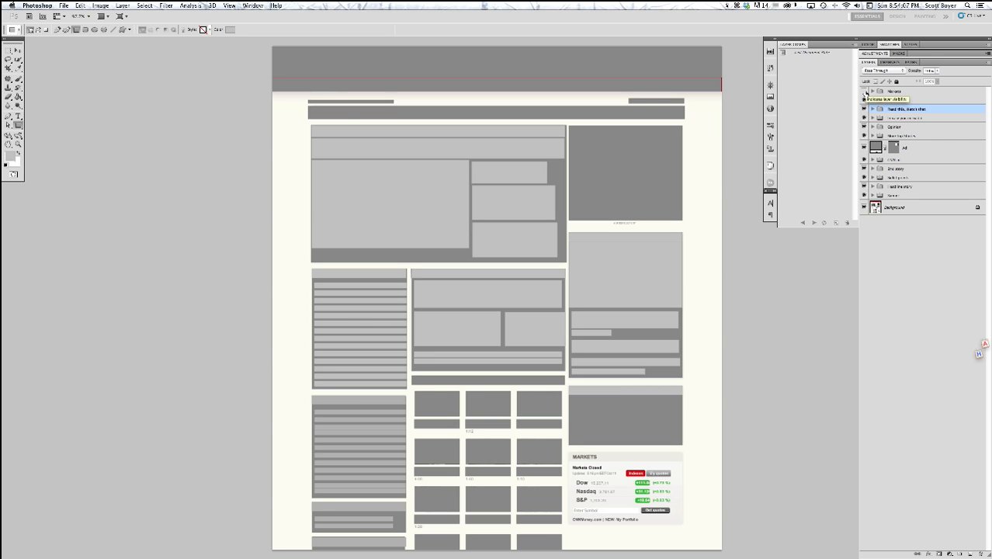
pyautogui.click(865, 92)
pyautogui.click(865, 101)
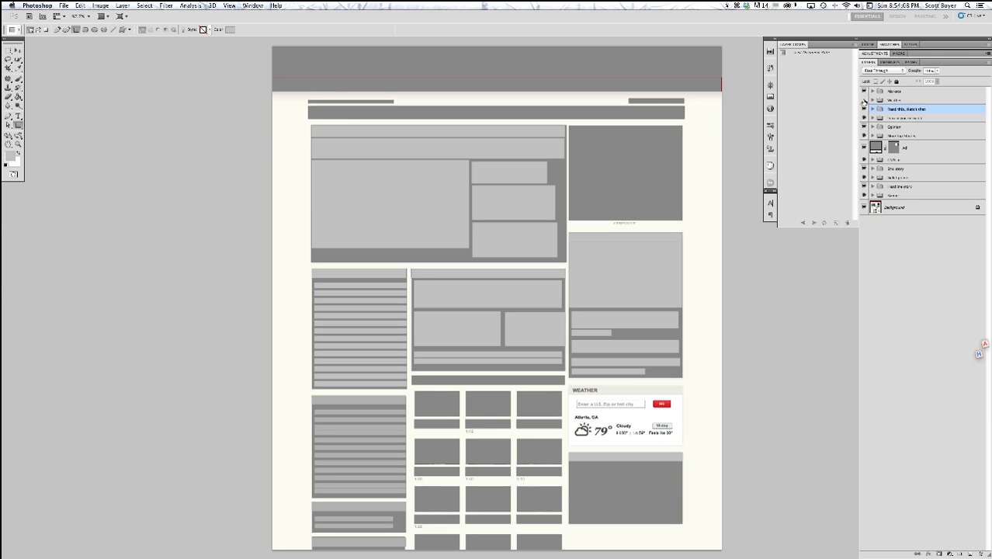
pyautogui.click(865, 100)
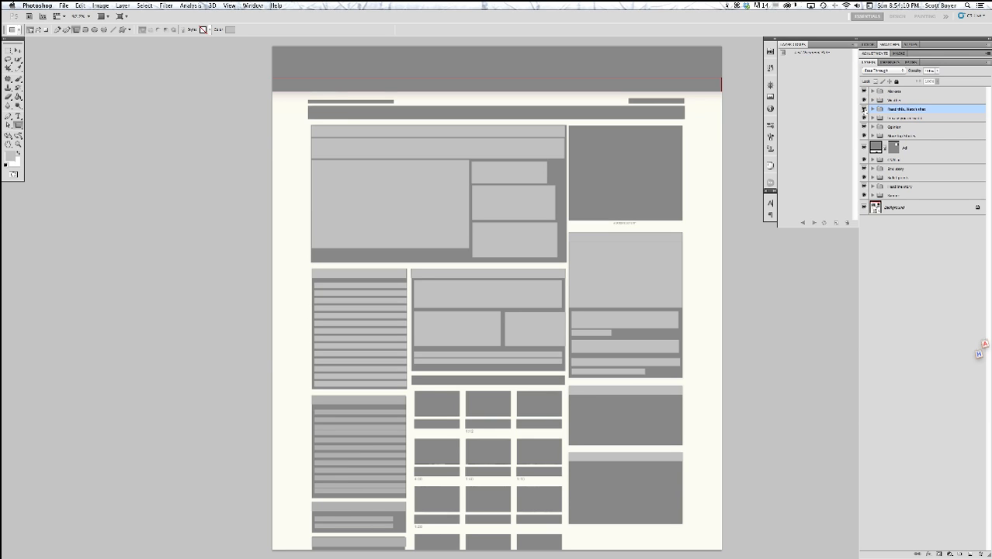
pyautogui.click(864, 109)
pyautogui.click(864, 110)
pyautogui.click(863, 119)
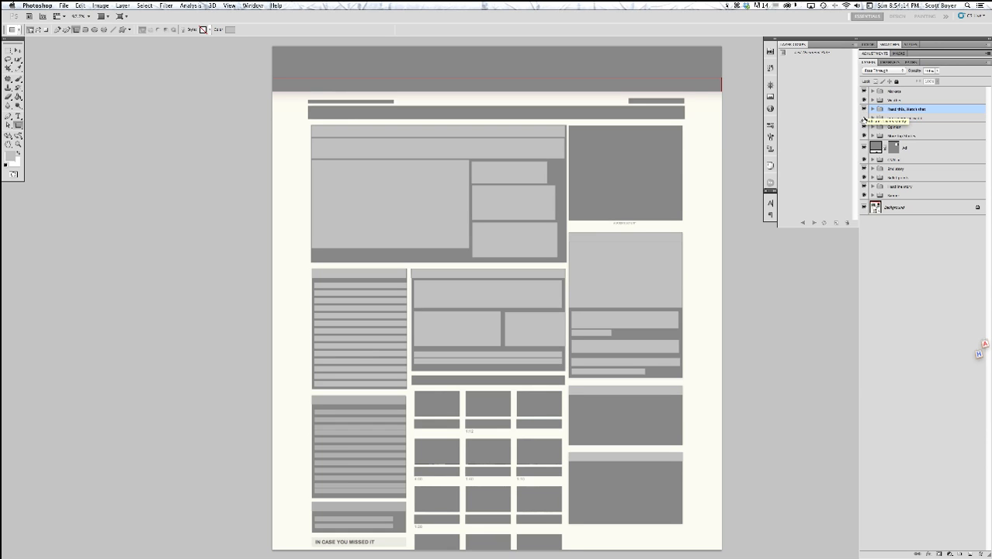
pyautogui.click(863, 118)
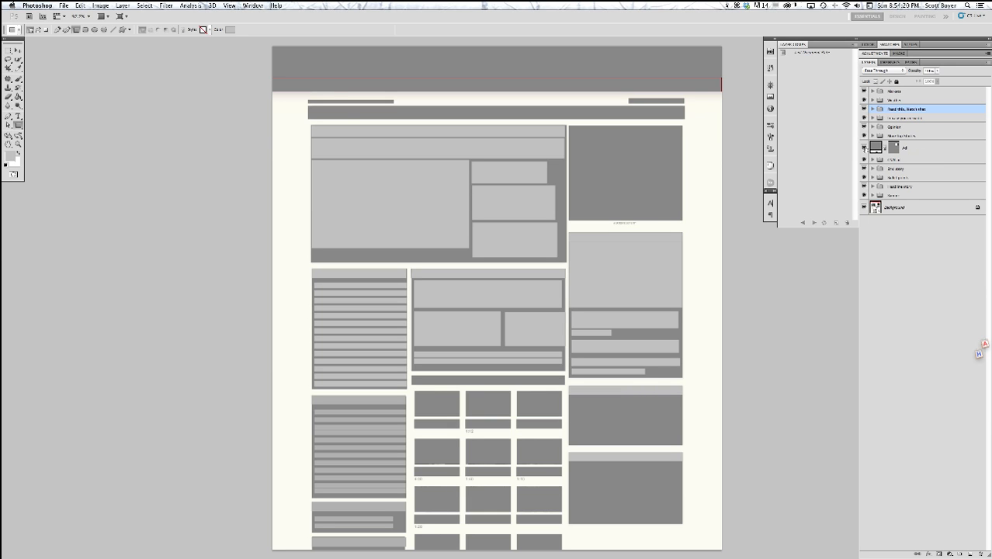
pyautogui.click(863, 147)
pyautogui.click(864, 147)
pyautogui.click(863, 147)
pyautogui.click(864, 147)
# Save the document to the Desktop as CNNWireframe.psd in Photoshop format with layers and Maximize Compatibility
pyautogui.click(63, 5)
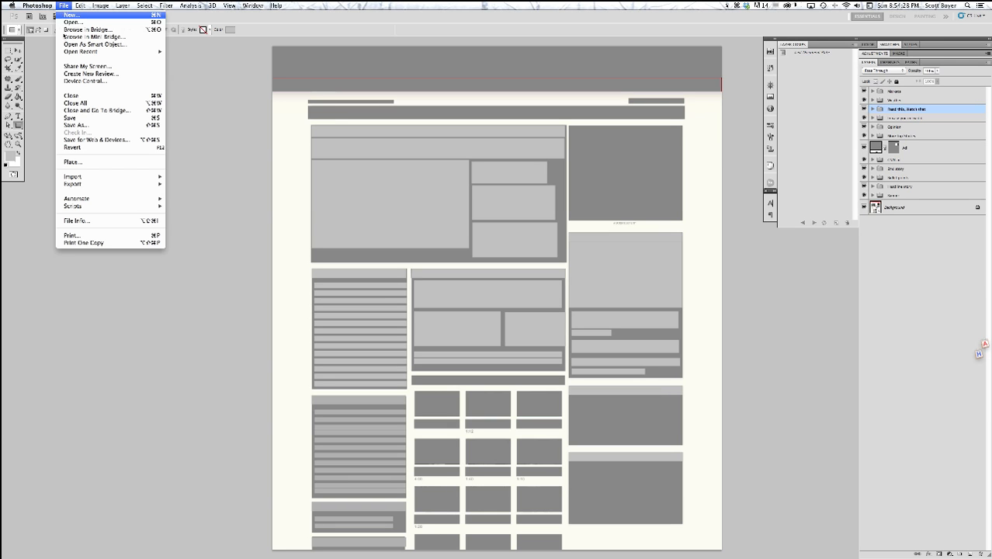
pyautogui.click(82, 118)
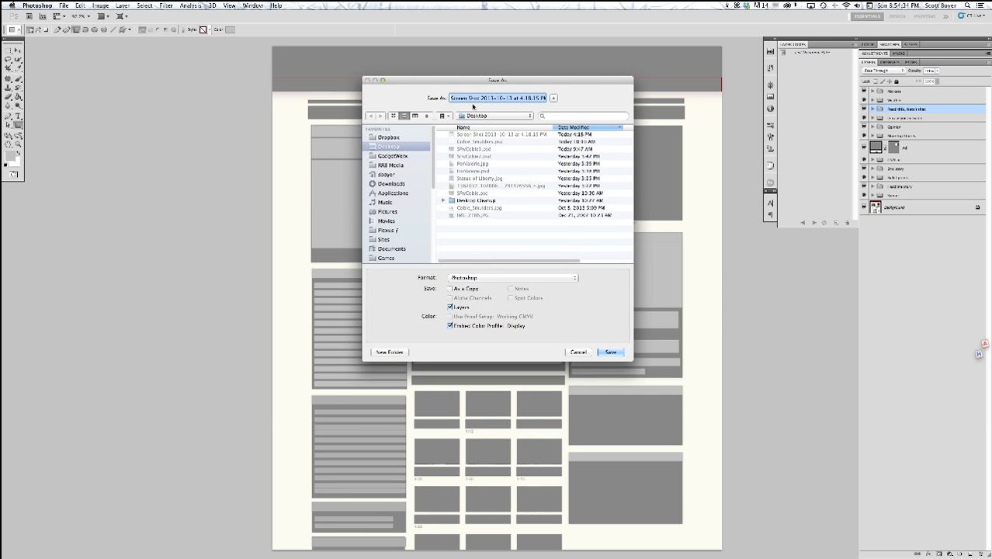
pyautogui.write('C')
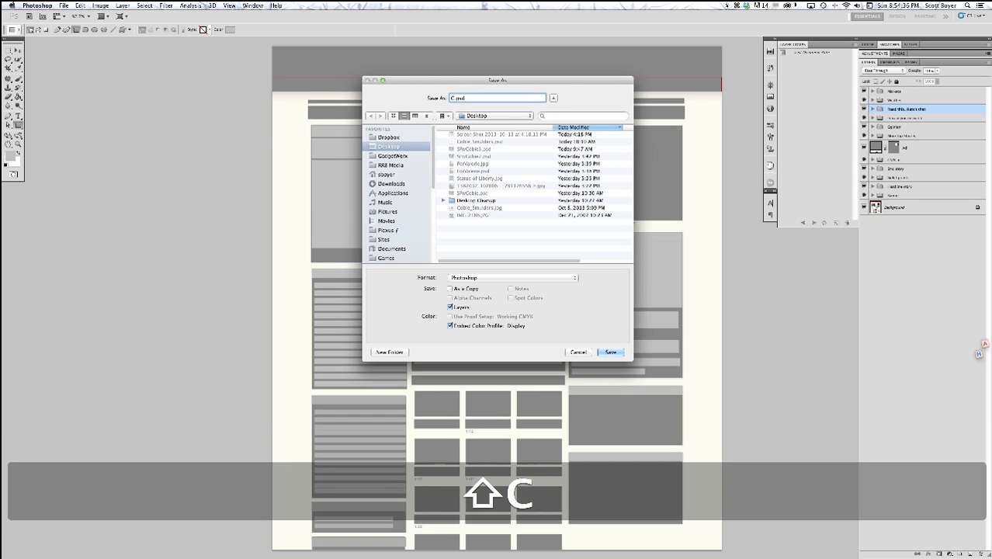
pyautogui.write('NNWireframe')
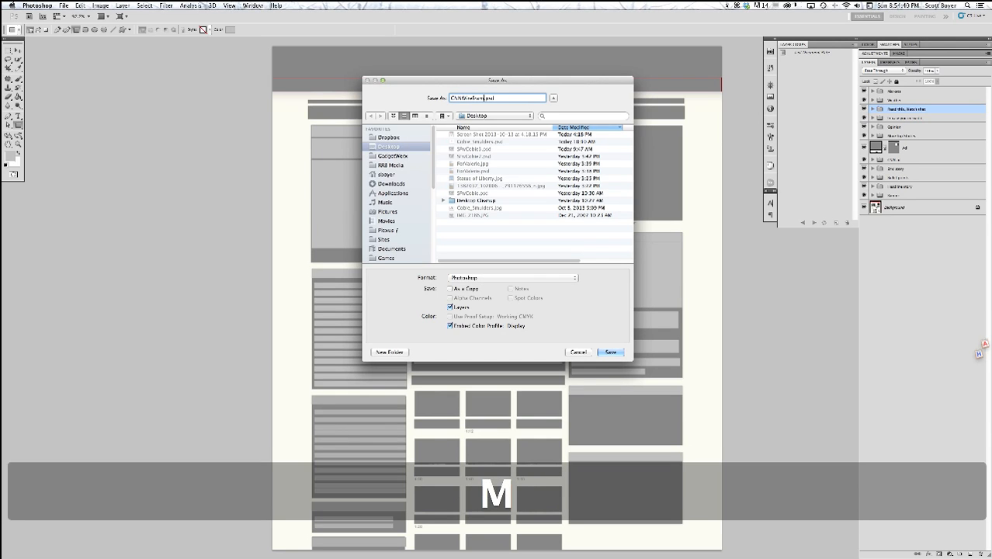
pyautogui.press('Return')
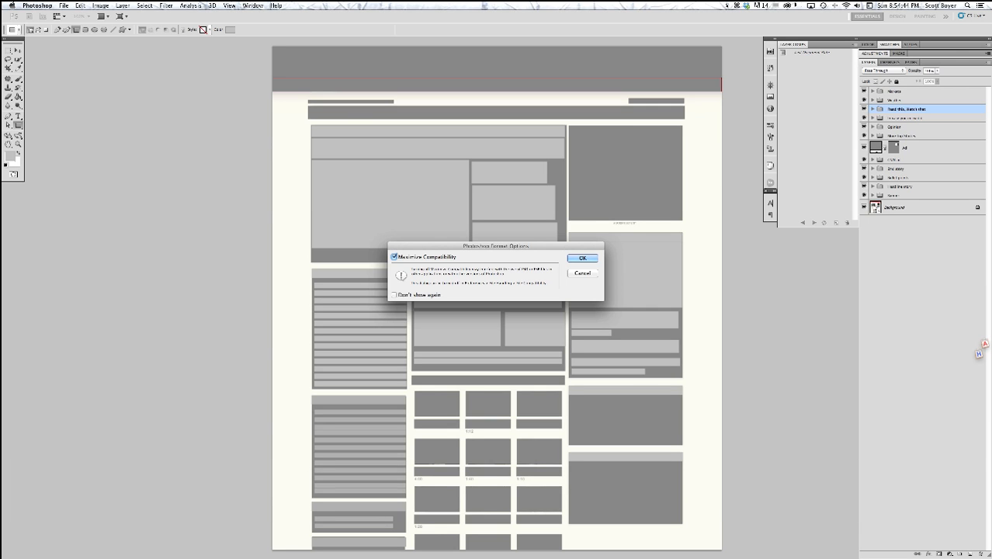
pyautogui.press('Return')
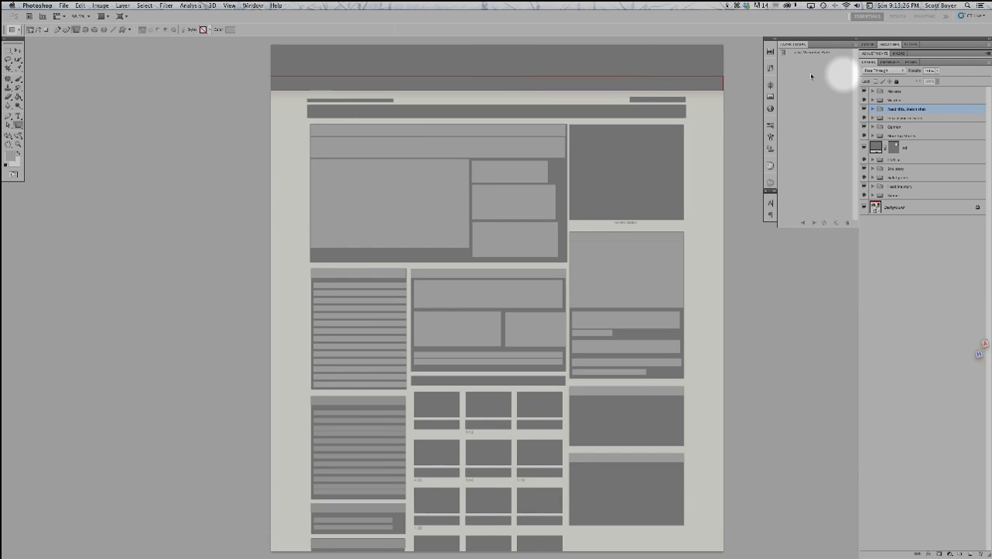
# Expand the Banner group and hide its Shape 1 layer to expose the red CNN header beneath
pyautogui.click(18, 52)
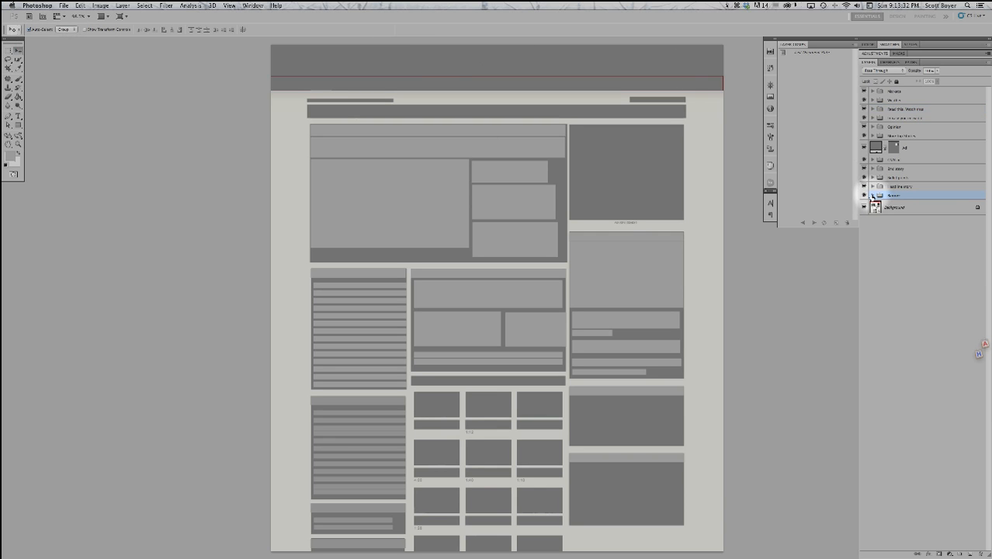
pyautogui.click(873, 195)
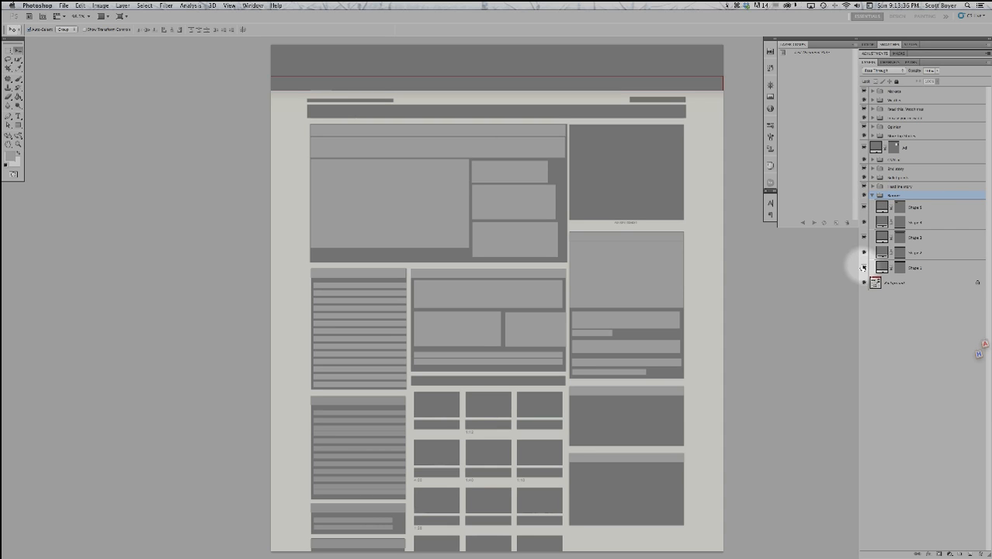
pyautogui.click(865, 268)
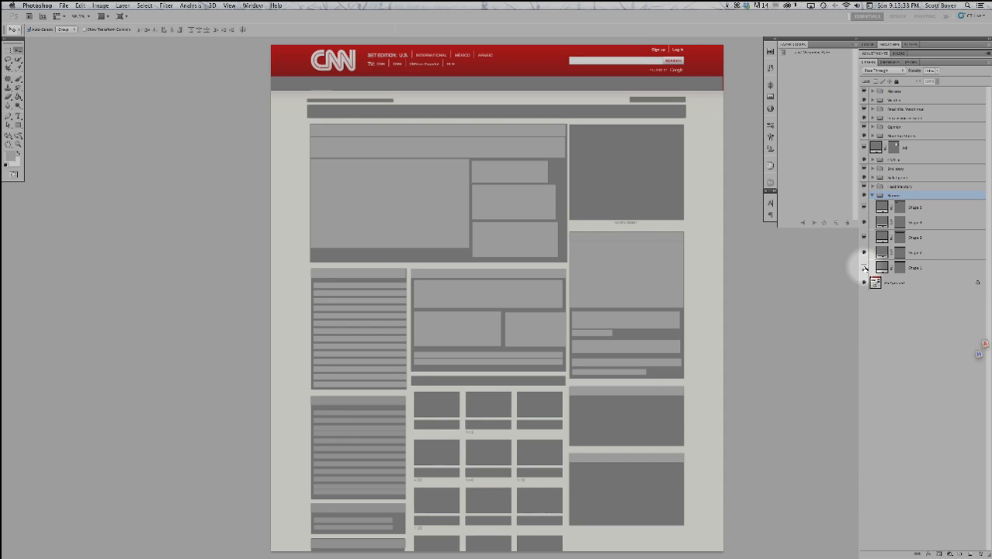
pyautogui.click(864, 267)
pyautogui.click(864, 268)
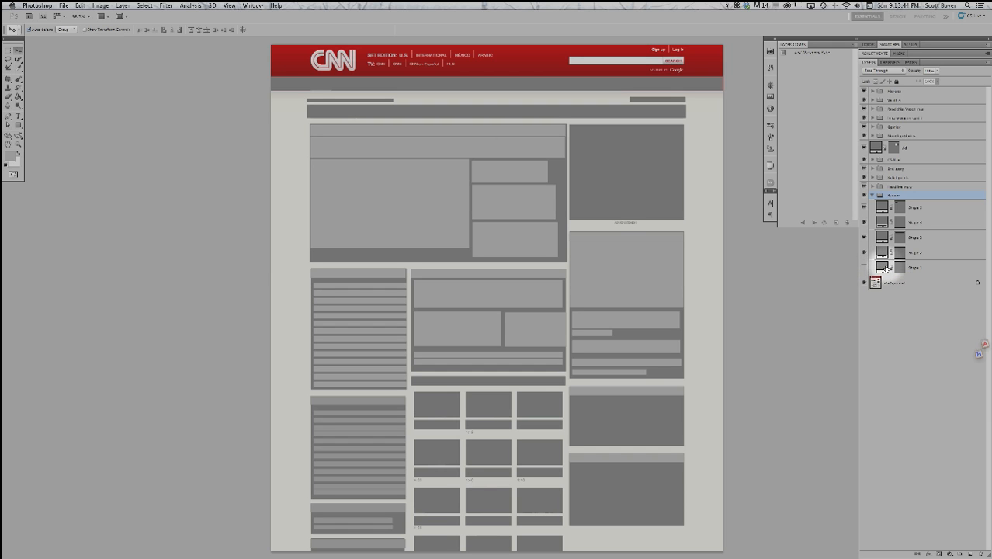
# Set Shape 1's fill color to the dark red a00000 sampled from the CNN header
pyautogui.doubleClick(882, 268)
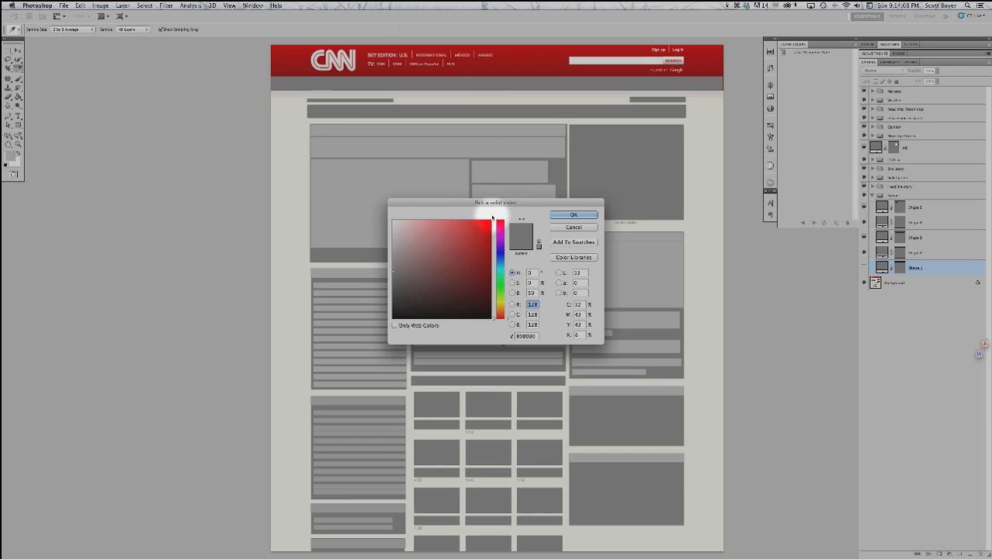
pyautogui.click(301, 68)
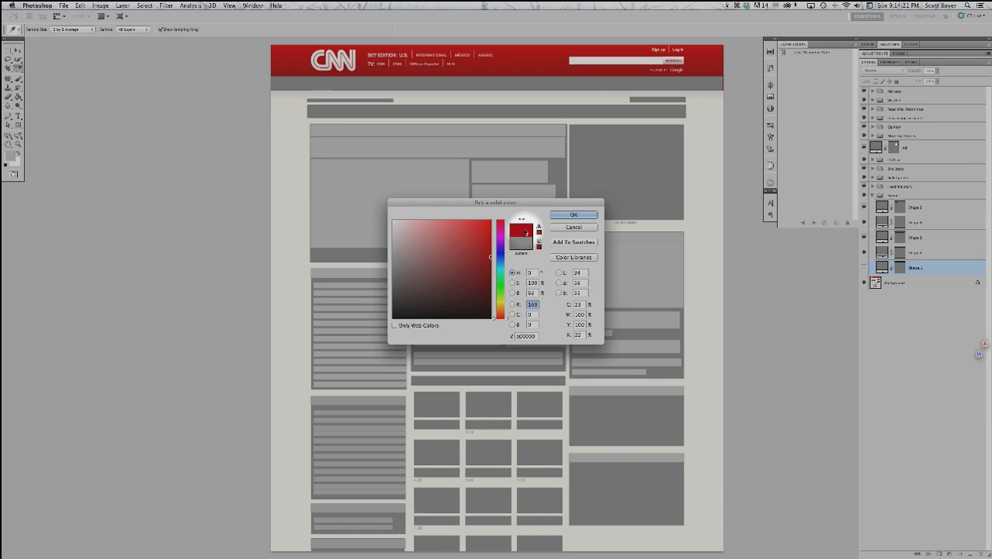
pyautogui.click(574, 214)
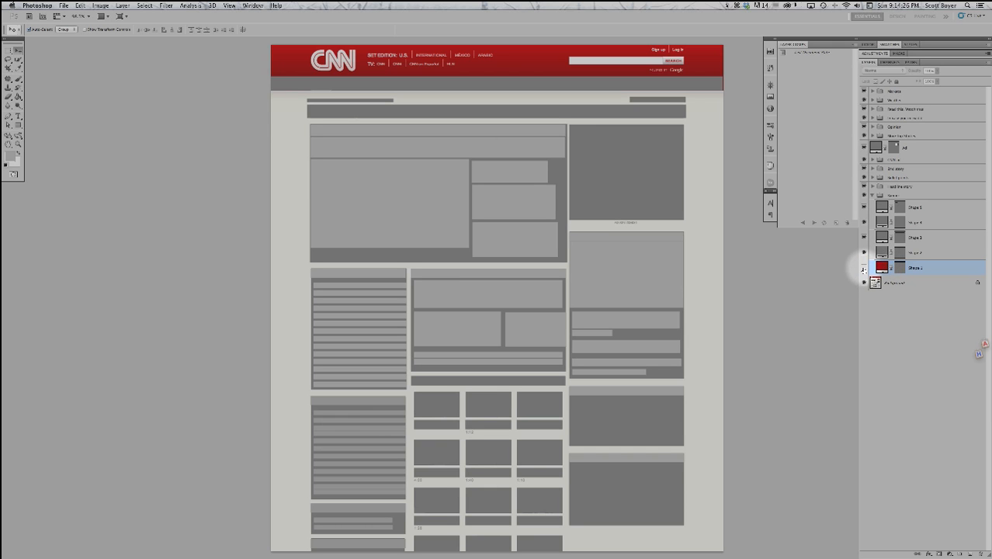
# Toggle the Banner group's Shape 1 on and off to compare the recolored bar with the CNN header beneath
pyautogui.click(862, 267)
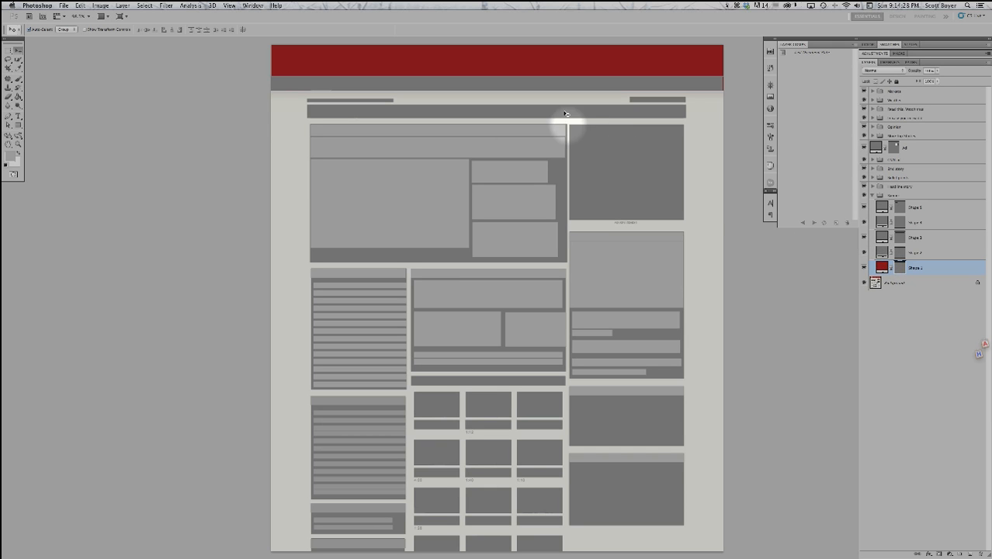
pyautogui.click(862, 269)
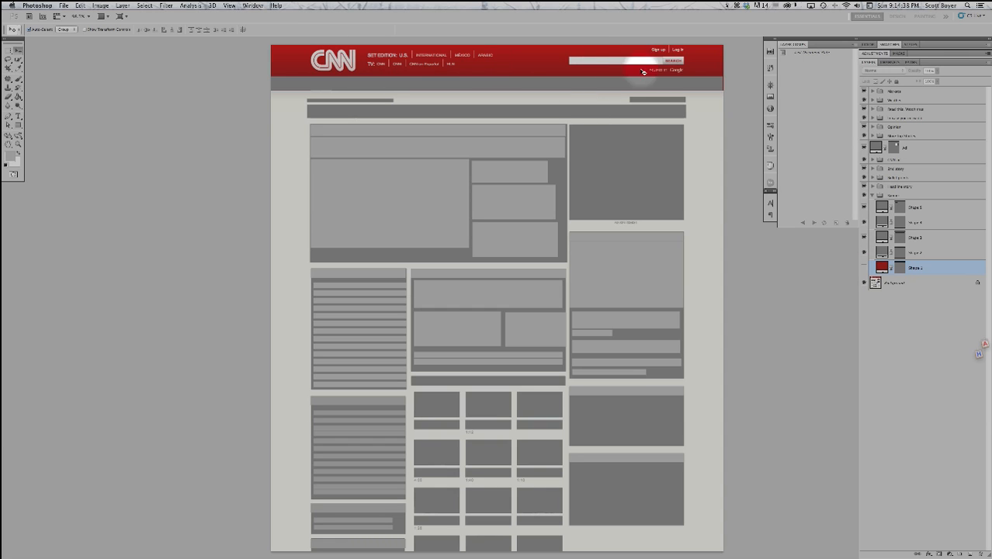
pyautogui.click(864, 268)
pyautogui.click(864, 268)
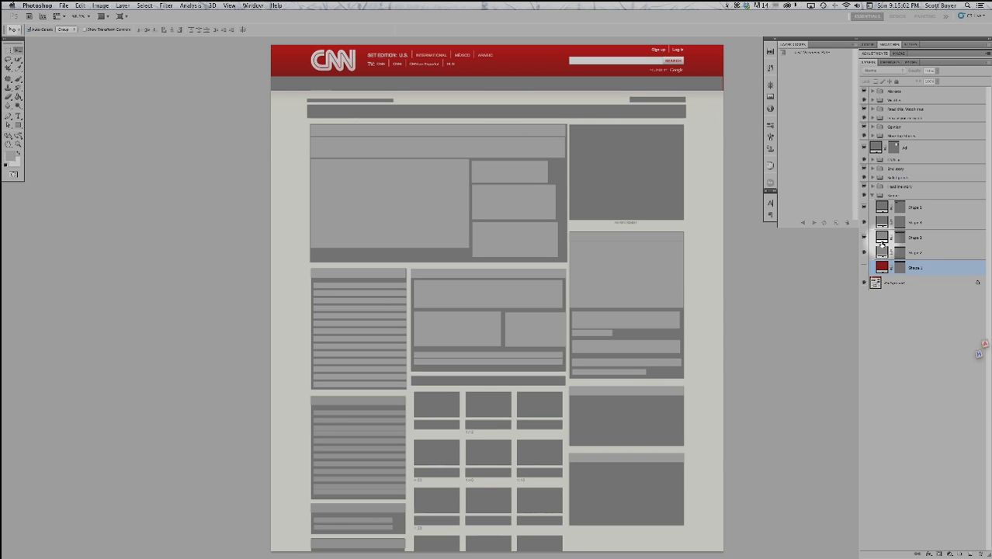
# Collapse the Banner group and hide every layer and group except the Background screenshot
pyautogui.click(872, 195)
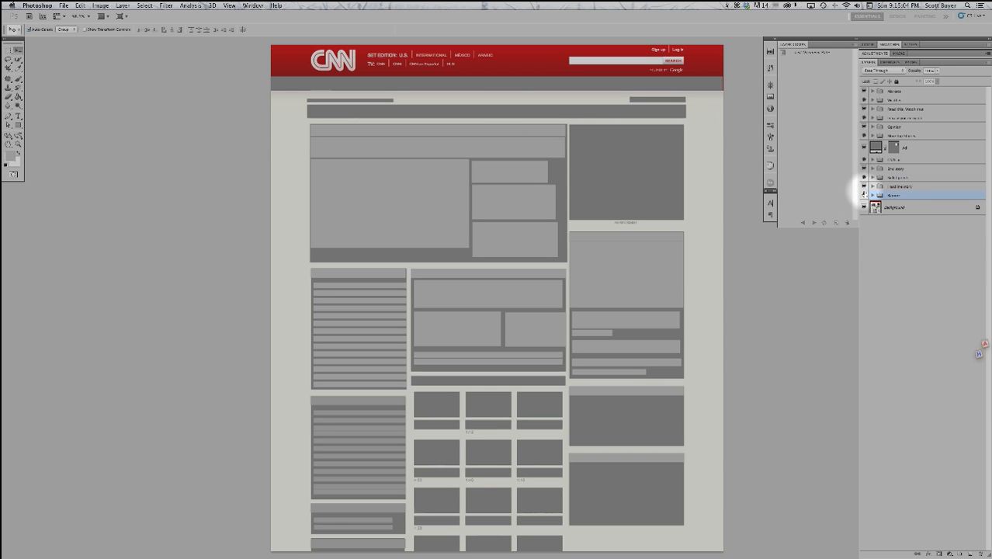
pyautogui.press('alt')
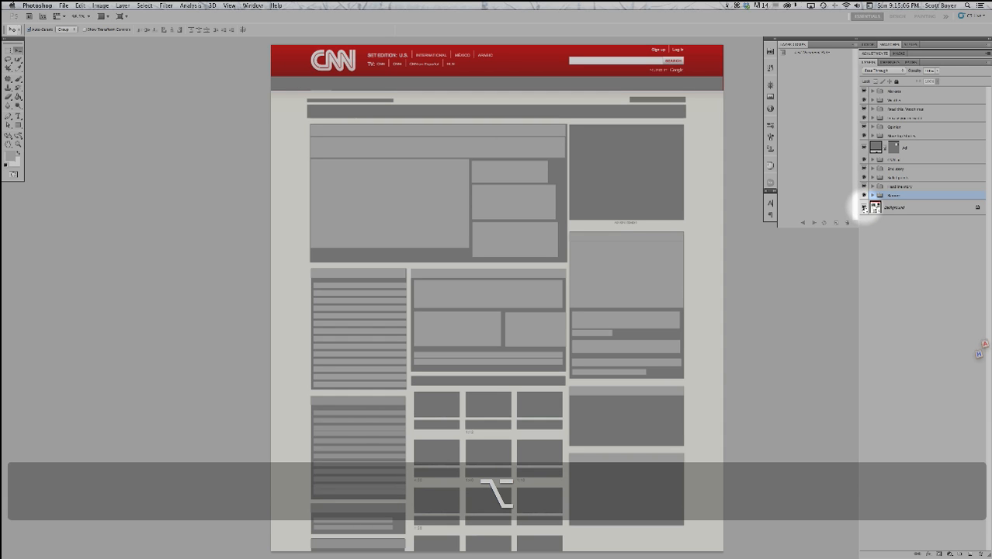
pyautogui.keyDown('alt'); pyautogui.click(864, 207); pyautogui.keyUp('alt')
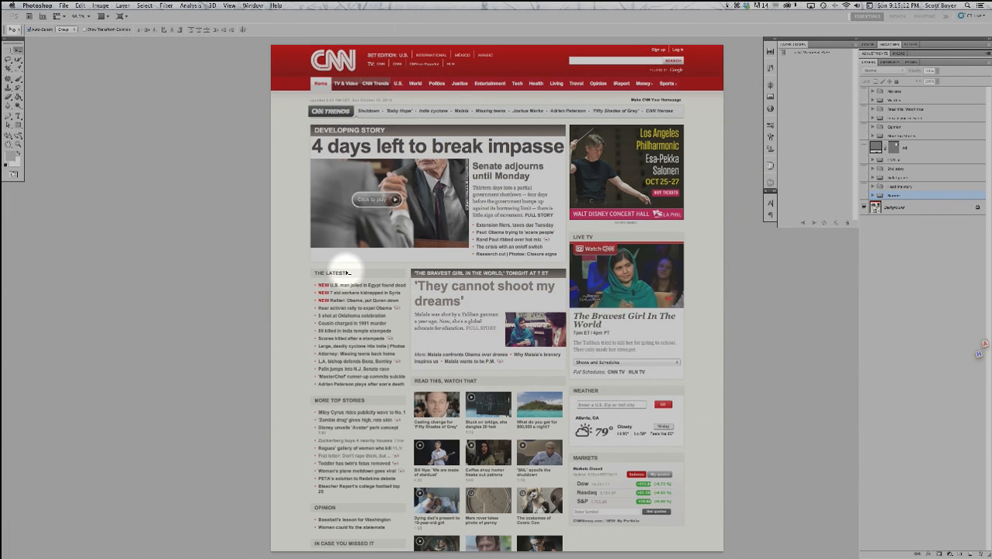
pyautogui.press('alt')
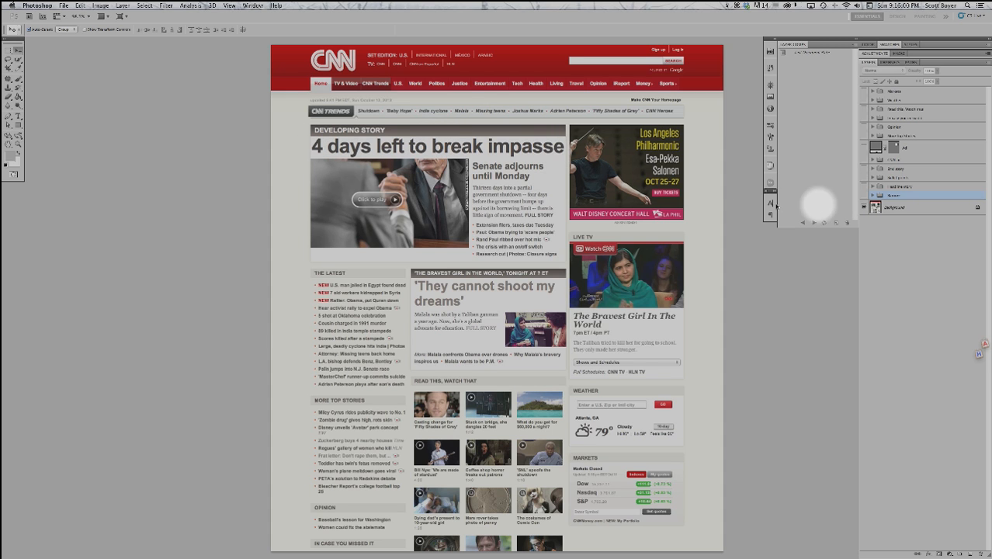
# Reset the foreground color to the default black and check it in the Color Picker
pyautogui.click(18, 116)
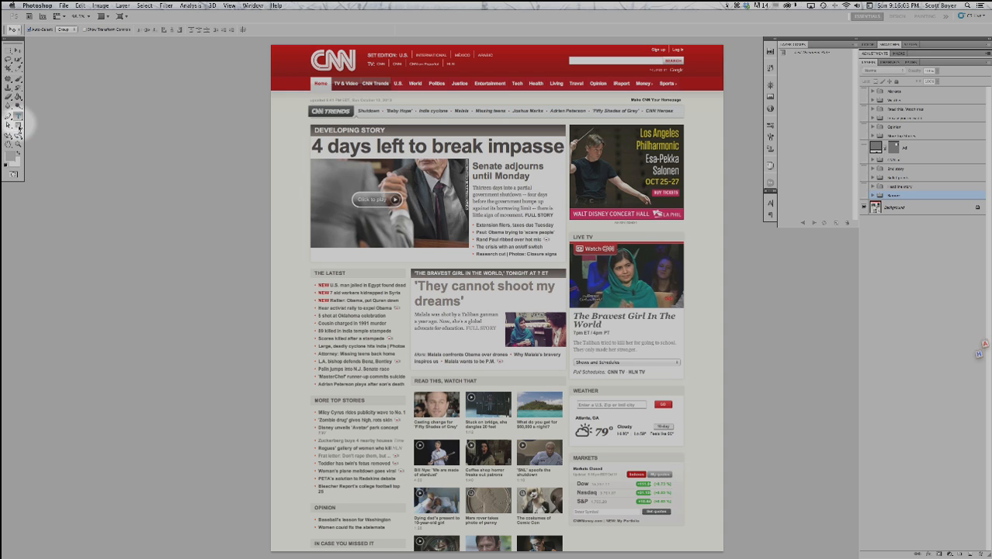
pyautogui.click(6, 166)
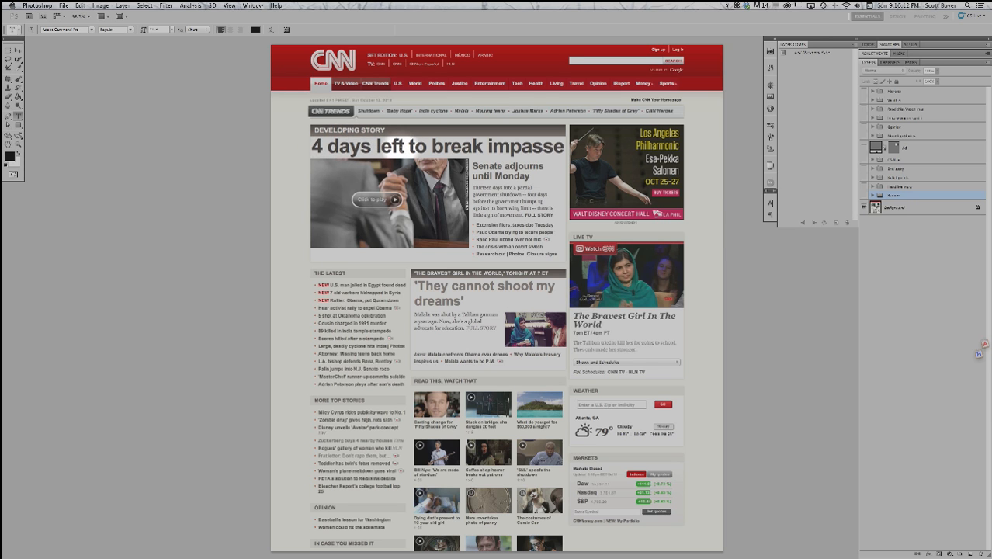
pyautogui.click(9, 156)
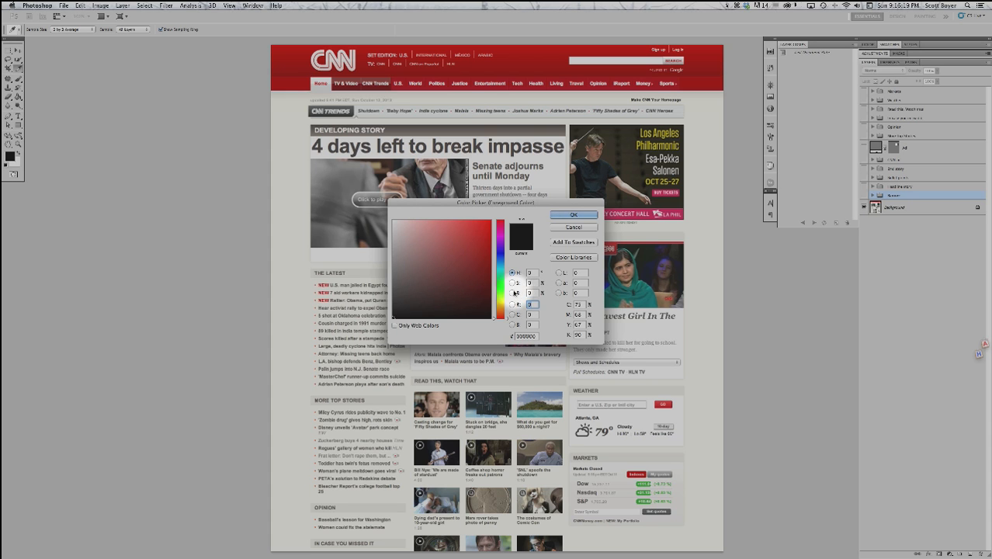
pyautogui.click(573, 215)
# Sample the dark gray 403a37 of the "4 days left to break impasse" headline as the foreground color and inspect its values
pyautogui.click(18, 68)
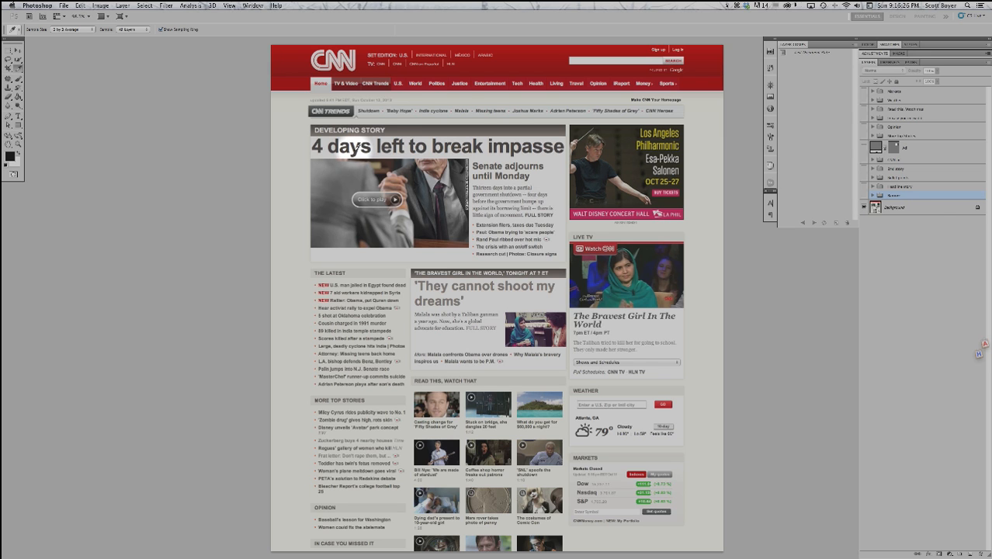
pyautogui.click(354, 152)
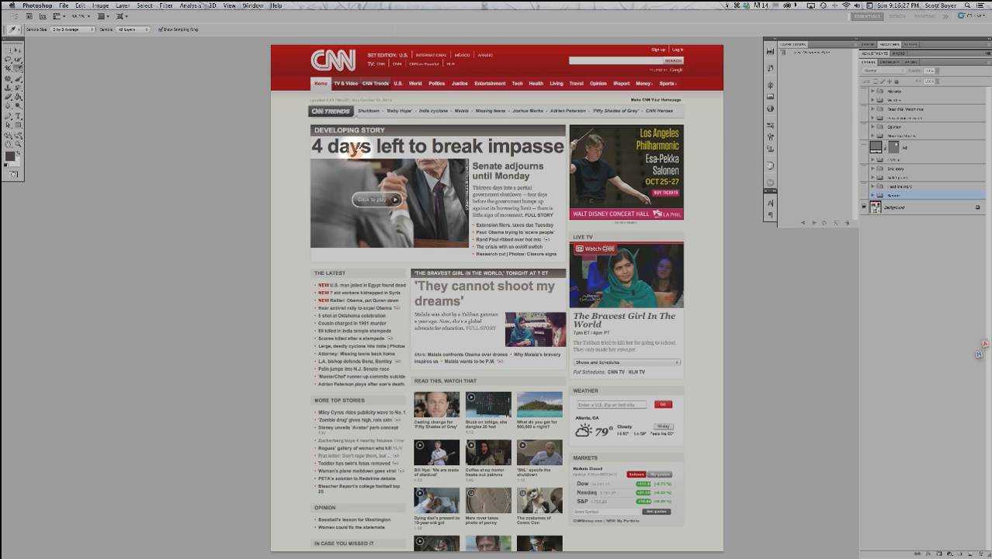
pyautogui.click(10, 156)
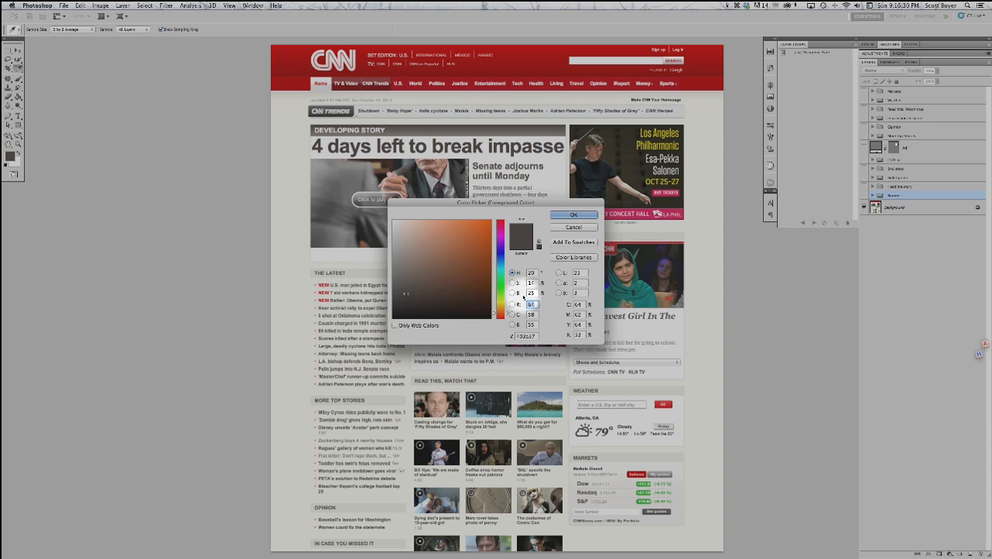
pyautogui.click(537, 293)
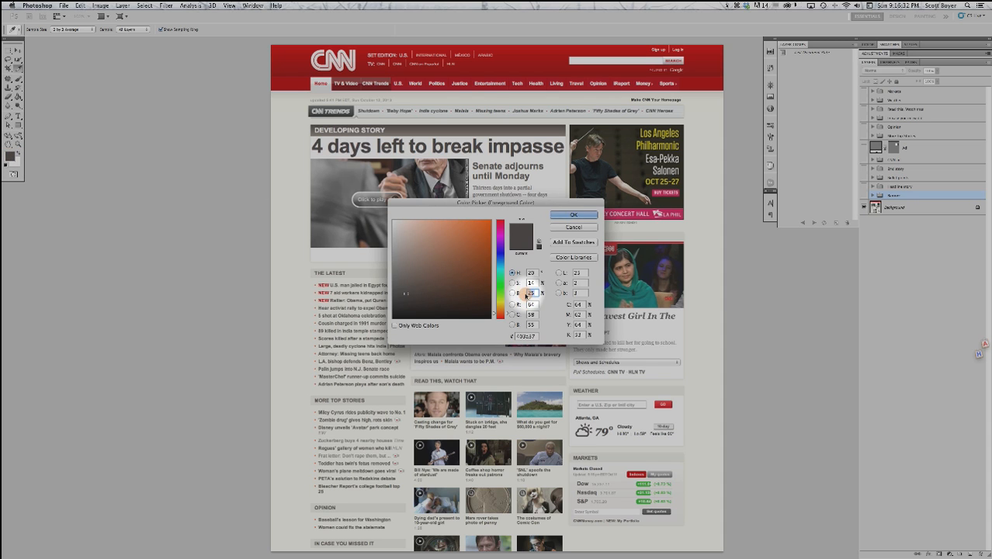
pyautogui.click(566, 228)
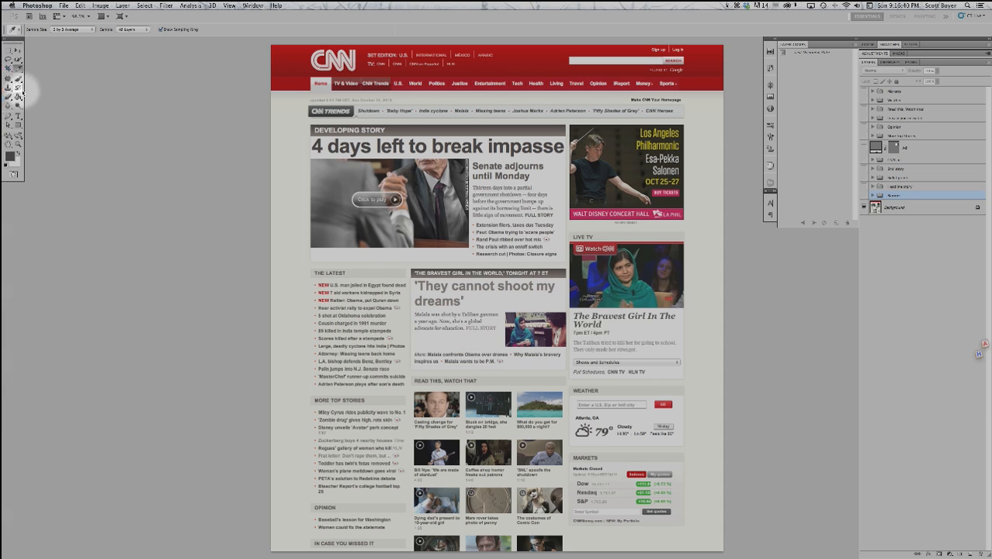
# Switch to the Type tool and check that its text color matches the sampled headline gray
pyautogui.click(18, 117)
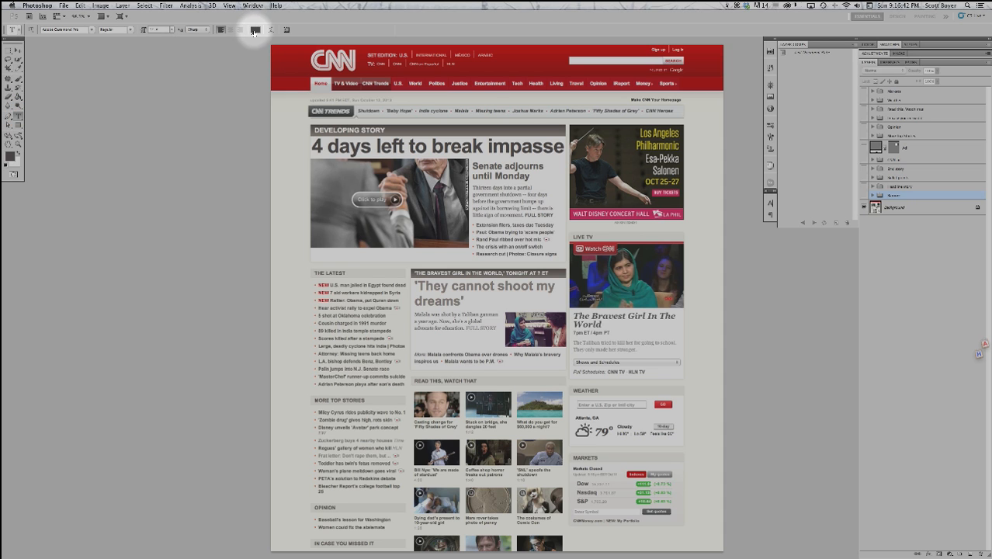
pyautogui.click(254, 31)
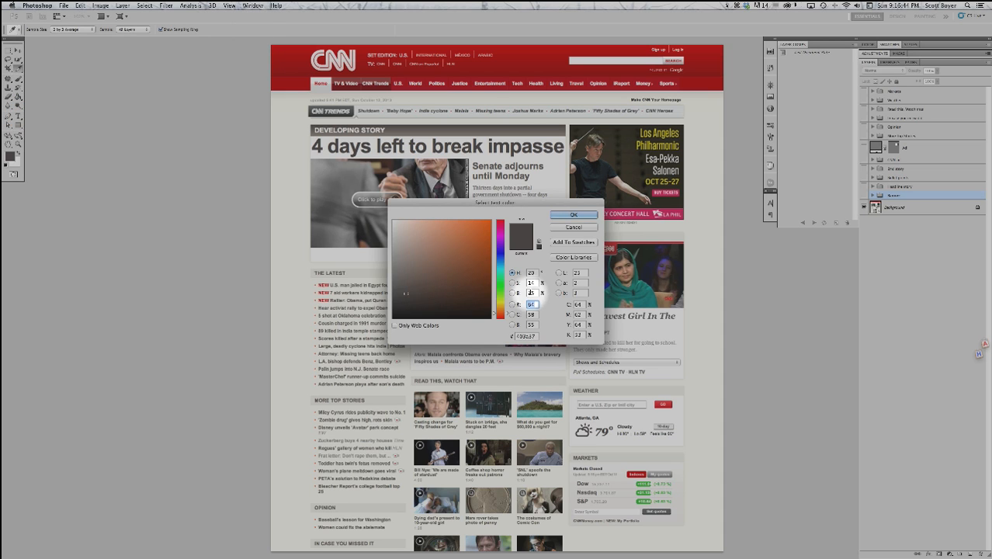
pyautogui.click(571, 228)
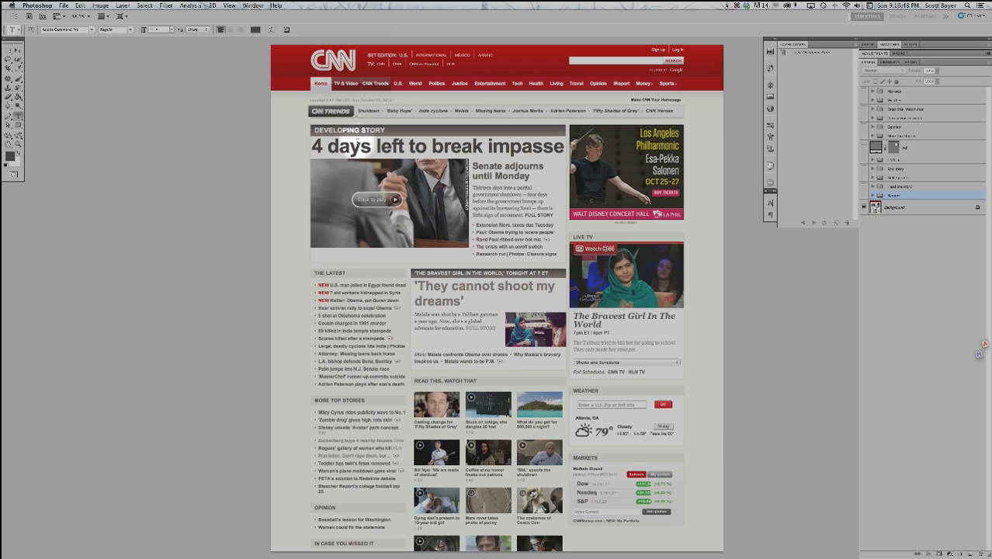
pyautogui.click(395, 130)
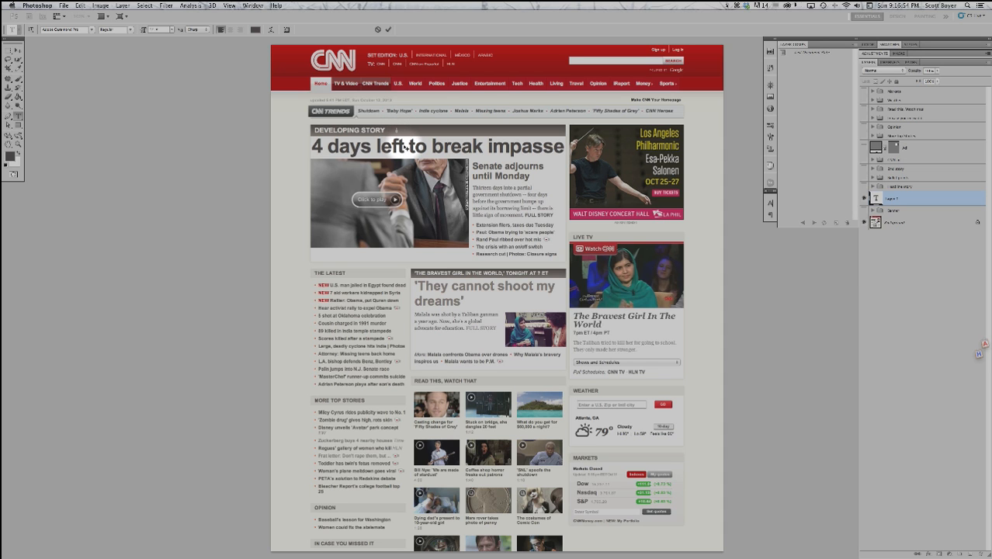
pyautogui.write('4')
pyautogui.press('BackSpace')
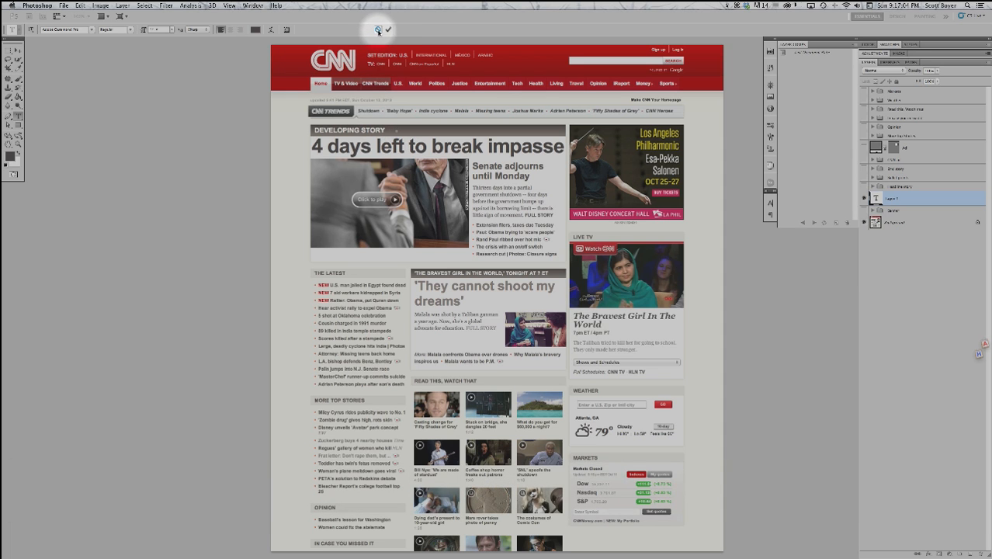
pyautogui.click(388, 29)
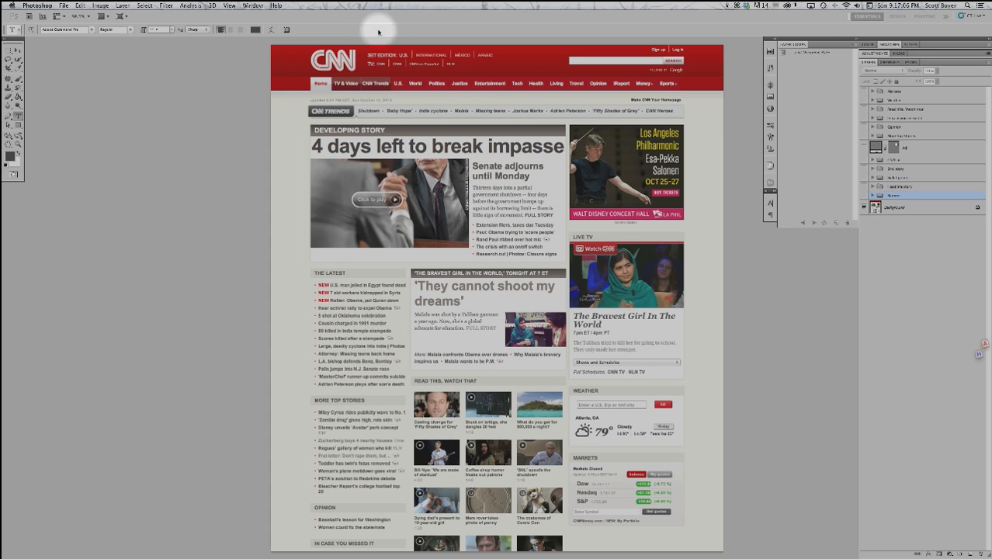
# Add a text line reading "4 days left to break impasse" just above THE LATEST heading
pyautogui.click(307, 261)
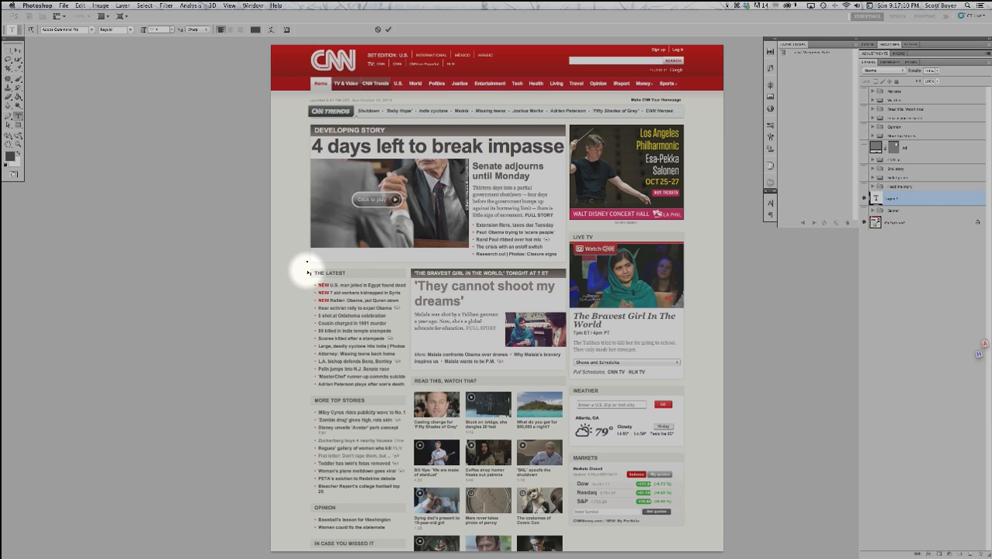
pyautogui.write('4 days left t')
pyautogui.write('o break impas')
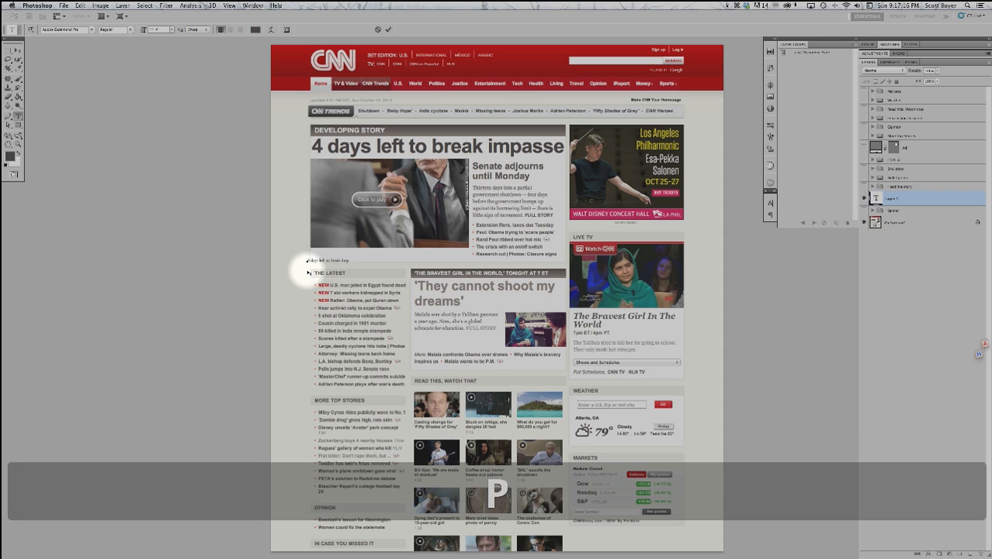
pyautogui.write('se')
pyautogui.press('KP_Enter')
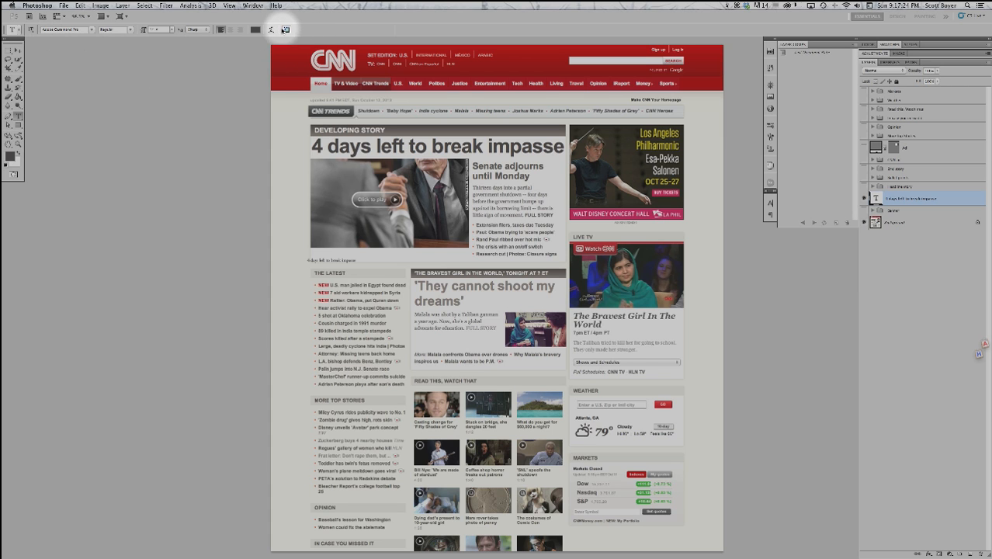
# Enlarge the new headline text to a font size of 48 pt
pyautogui.click(287, 30)
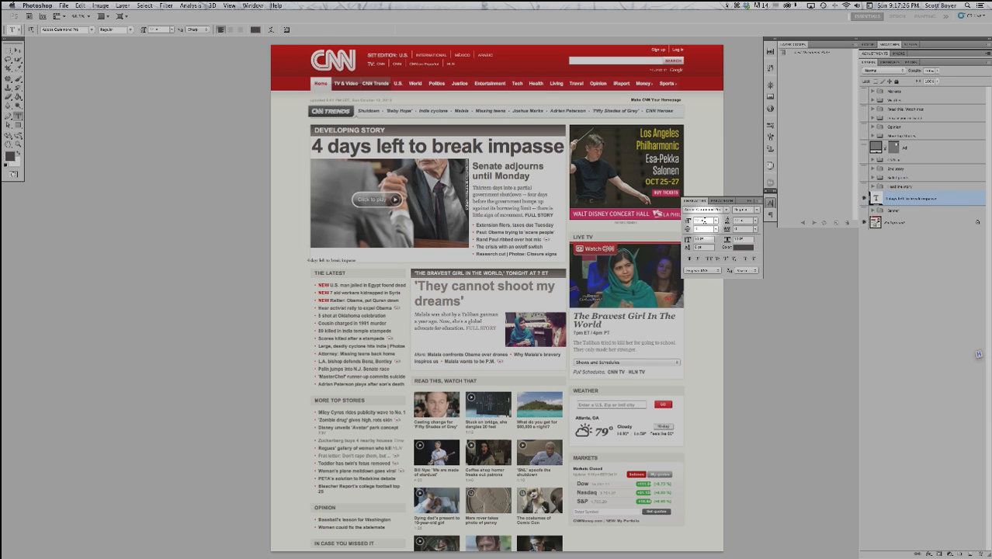
pyautogui.moveTo(686, 223); pyautogui.dragTo(718, 222)
pyautogui.click(717, 223)
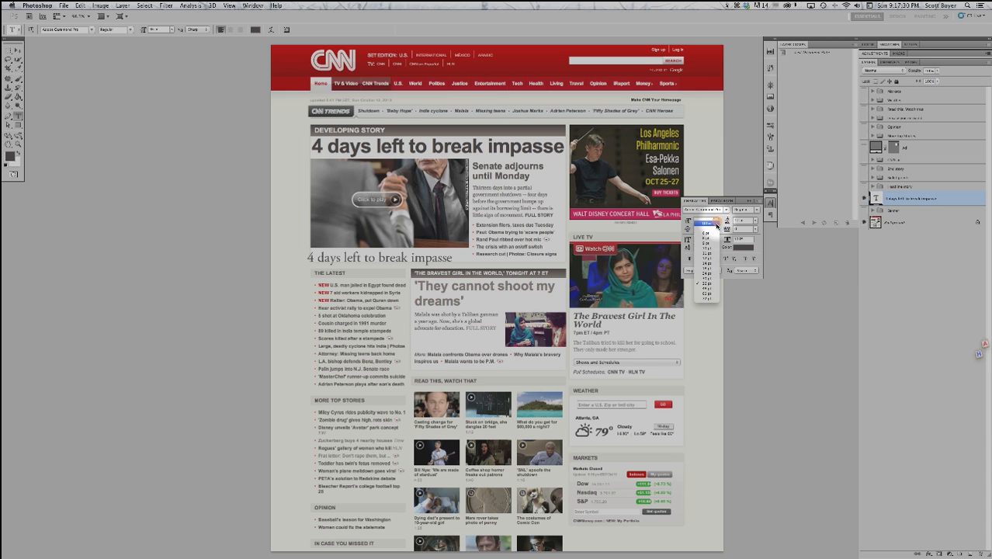
pyautogui.click(711, 290)
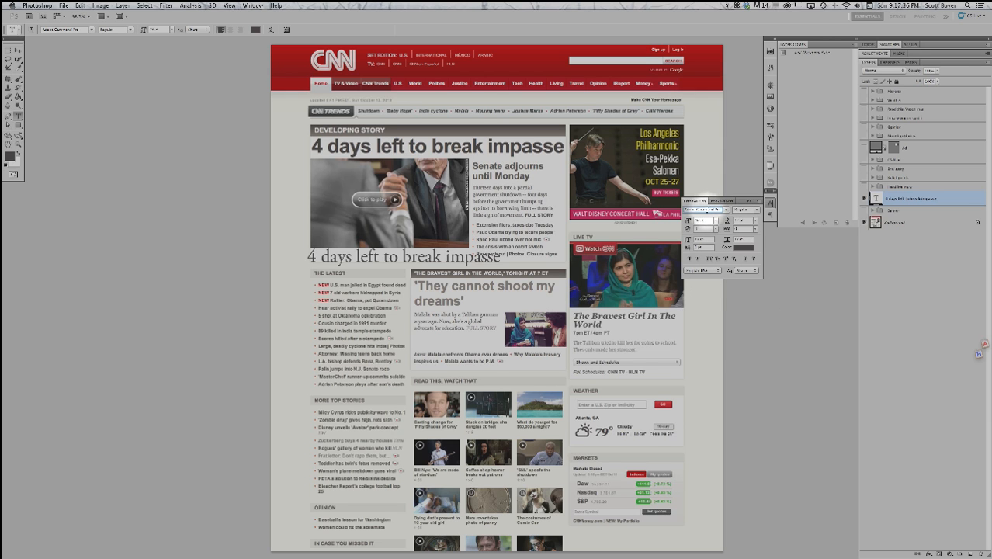
# Change the new headline's font to Verdana in the Bold style
pyautogui.press('super+a')
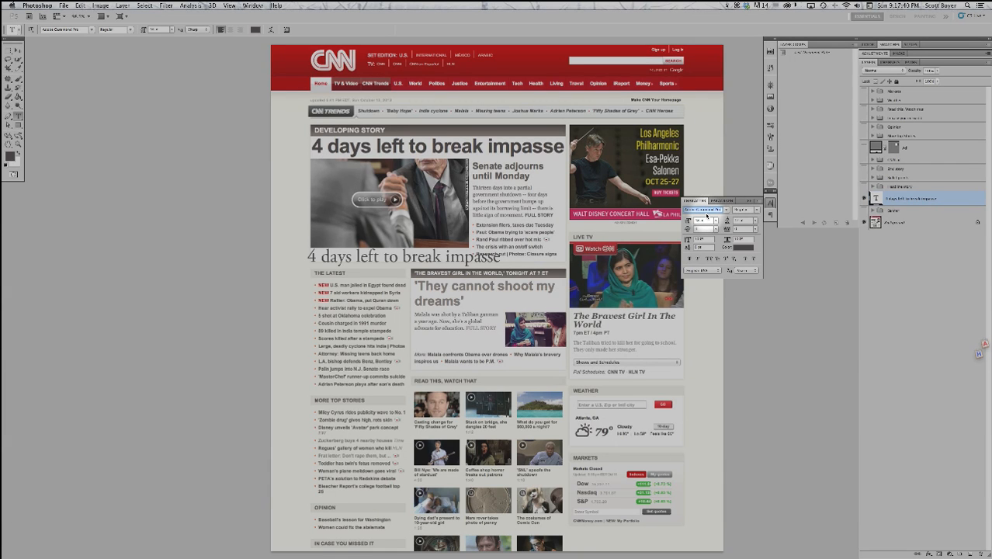
pyautogui.write('Verdana')
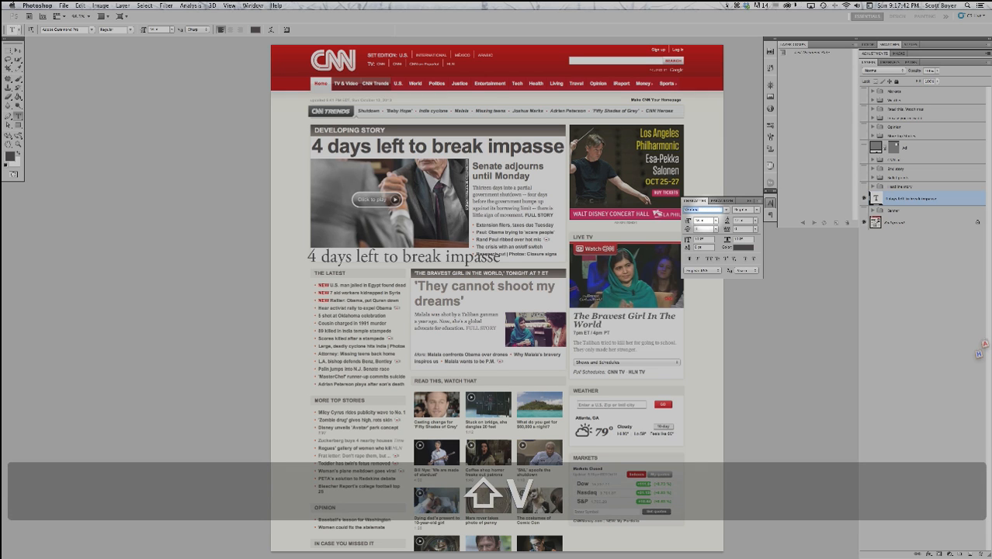
pyautogui.press('Return')
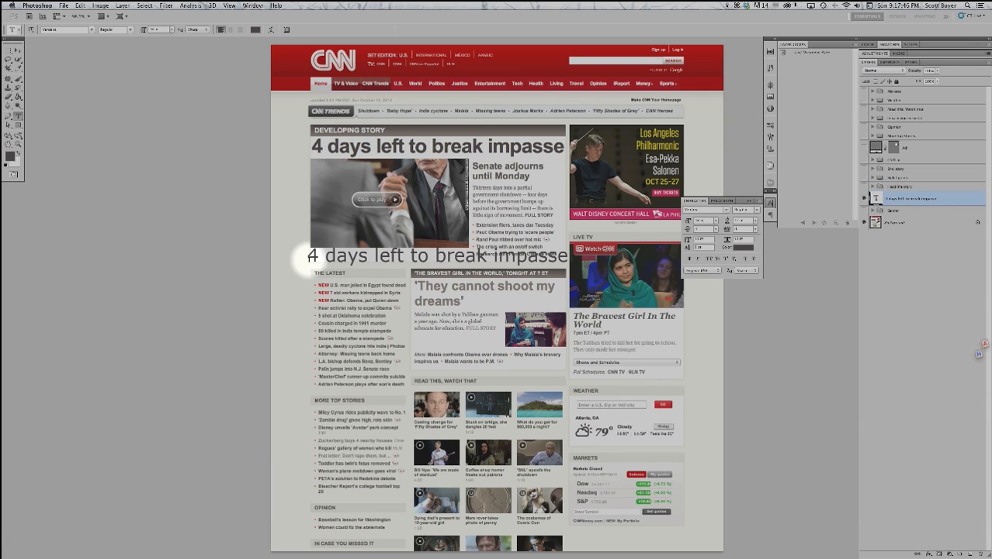
pyautogui.click(743, 209)
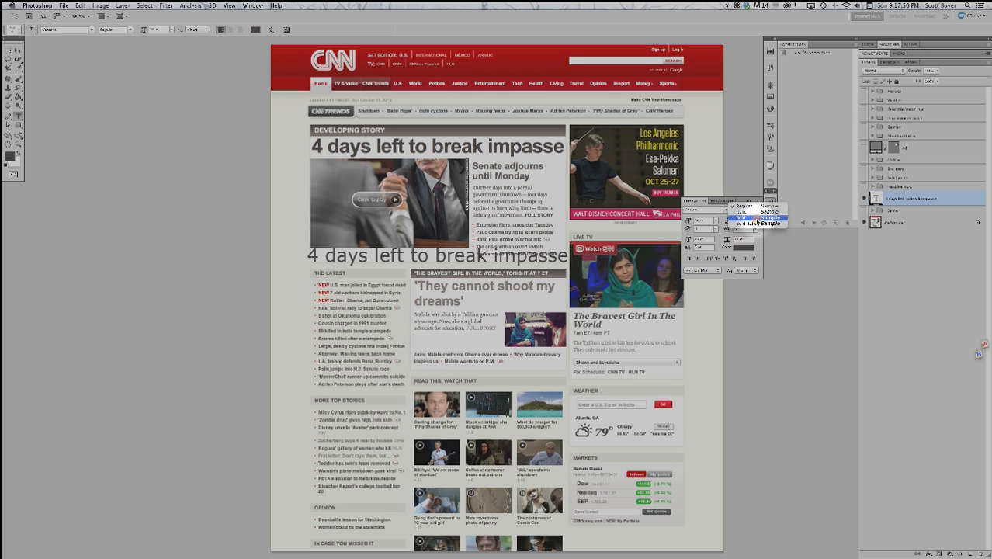
pyautogui.click(757, 221)
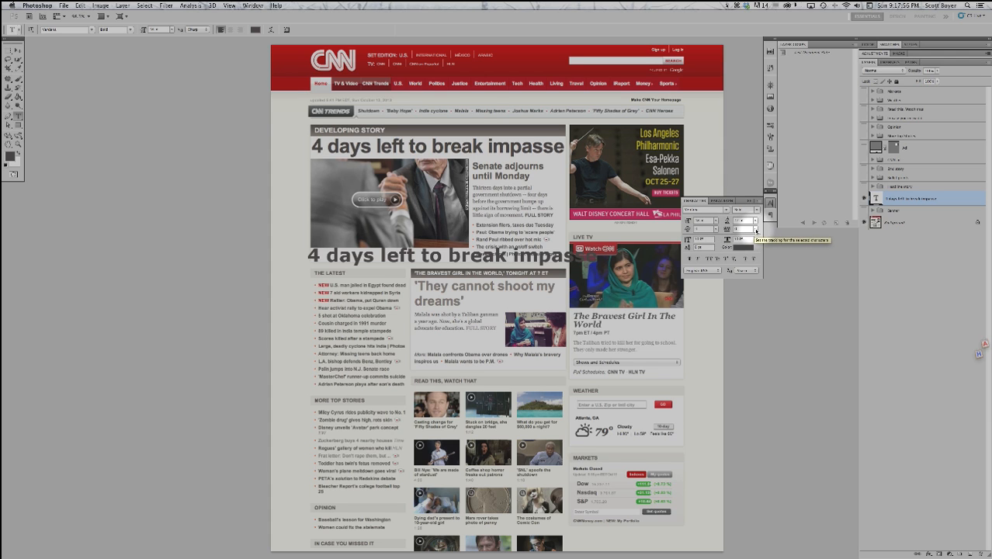
# Tighten the new headline's tracking to -75 and switch to the Move tool
pyautogui.click(756, 231)
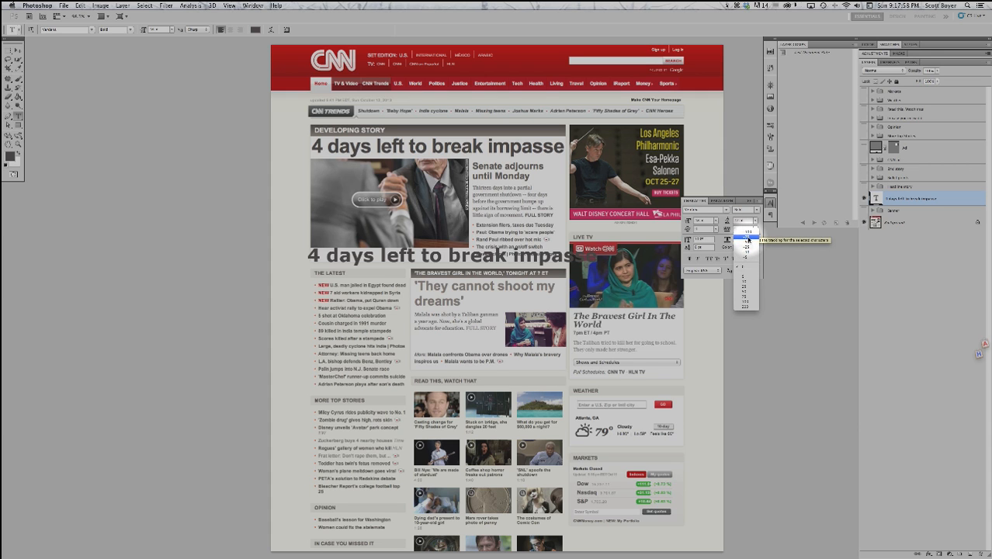
pyautogui.click(747, 239)
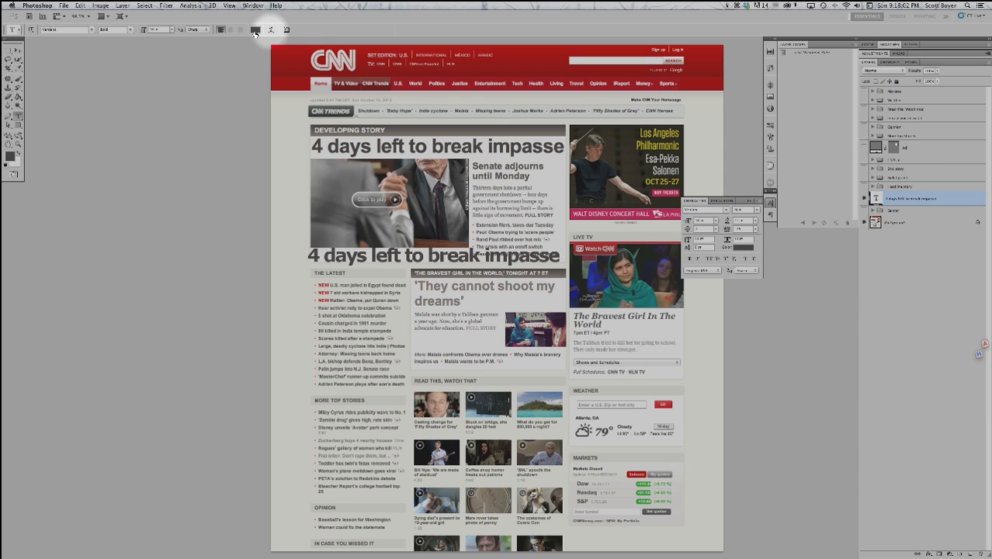
pyautogui.click(18, 51)
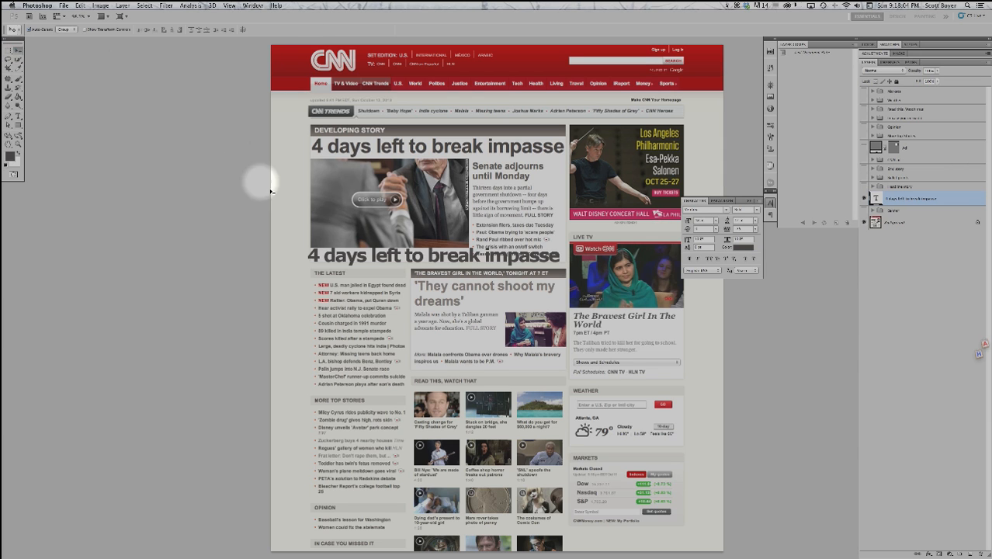
# Move the new headline exactly over the original "4 days left to break impasse" headline and try a different tracking value on it
pyautogui.moveTo(315, 257); pyautogui.dragTo(317, 145)
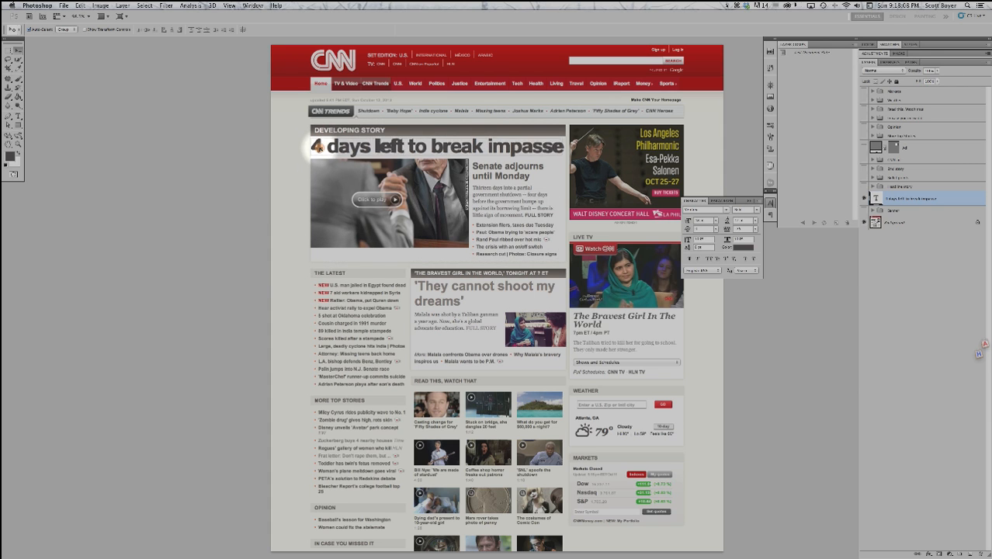
pyautogui.click(743, 228)
pyautogui.press('BackSpace')
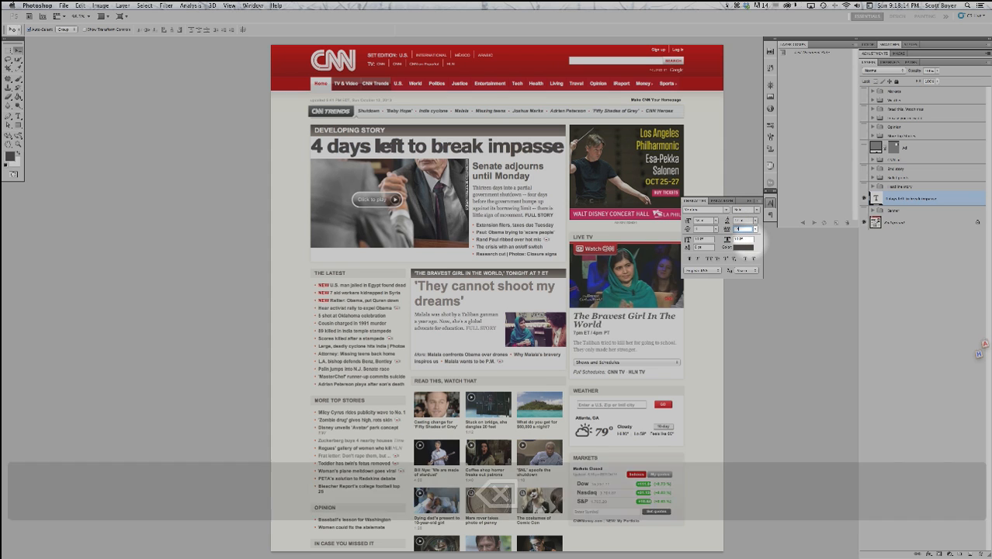
pyautogui.write('0')
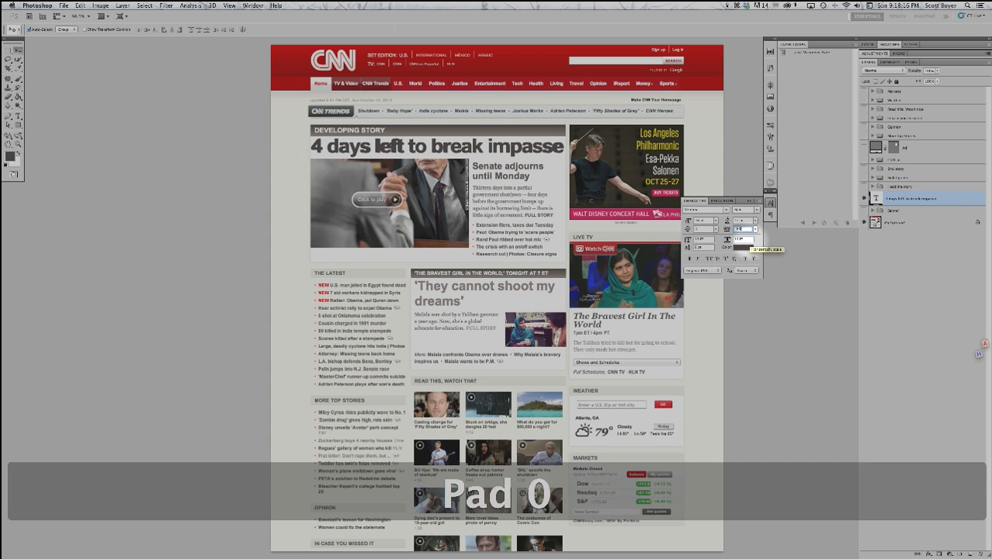
pyautogui.press('Return')
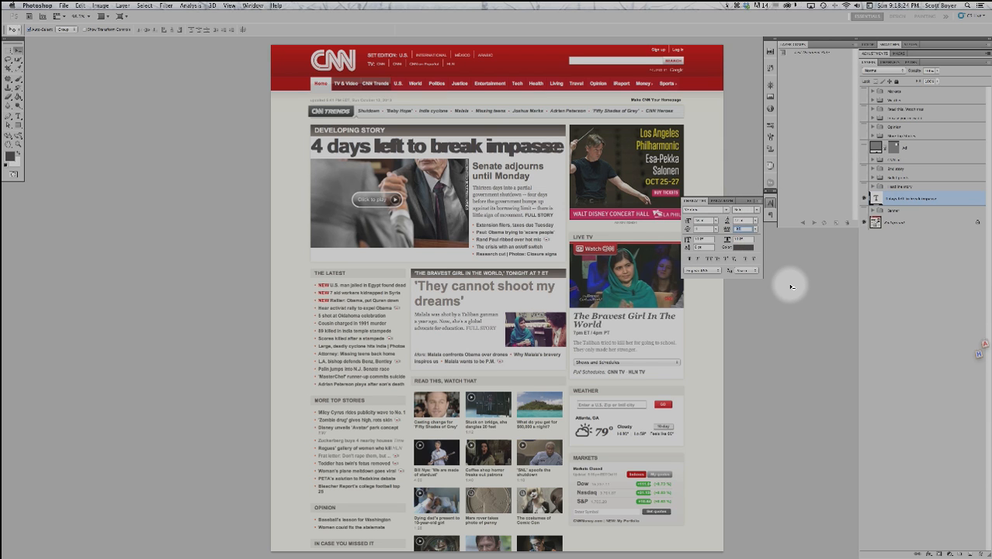
# Fine-tune the new headline's tracking in small changes until its width matches the original headline underneath
pyautogui.press('KP_7')
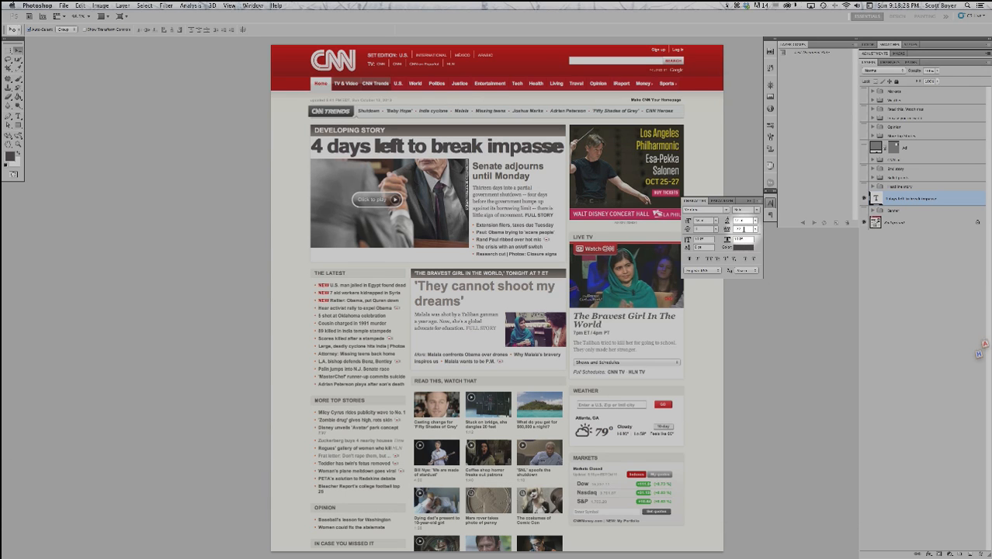
pyautogui.press('BackSpace')
pyautogui.write('5')
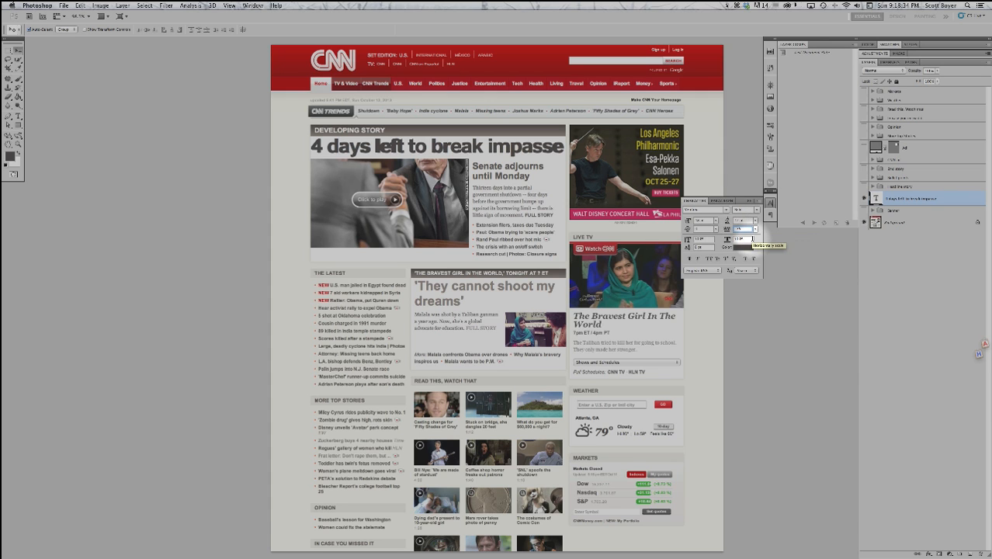
pyautogui.press('BackSpace')
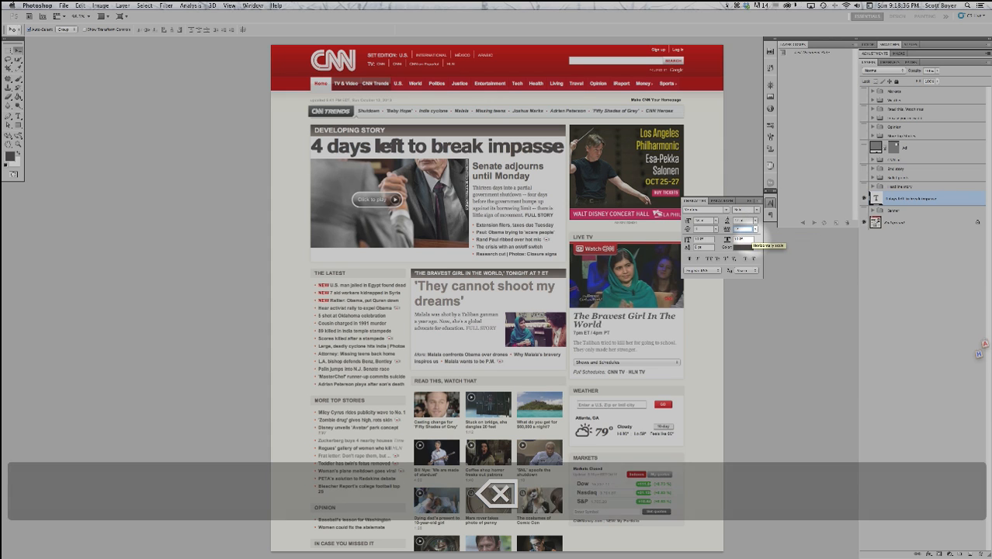
pyautogui.write('4')
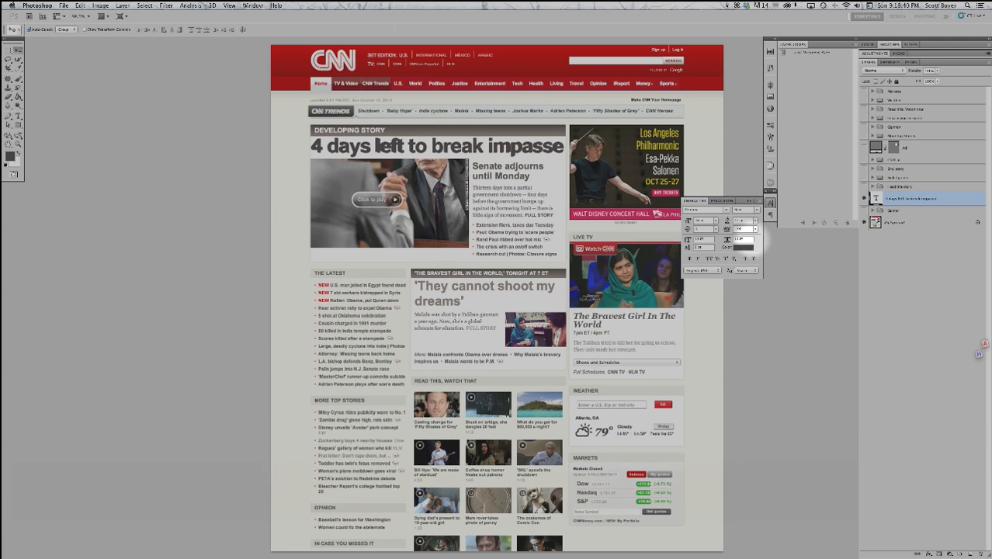
pyautogui.press('Return')
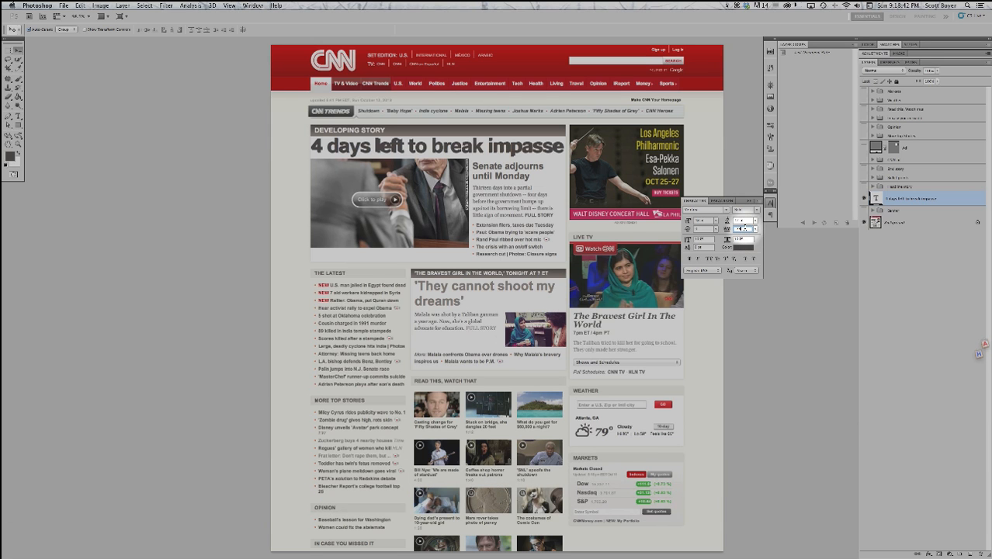
pyautogui.press('BackSpace')
pyautogui.write('3')
pyautogui.press('Return')
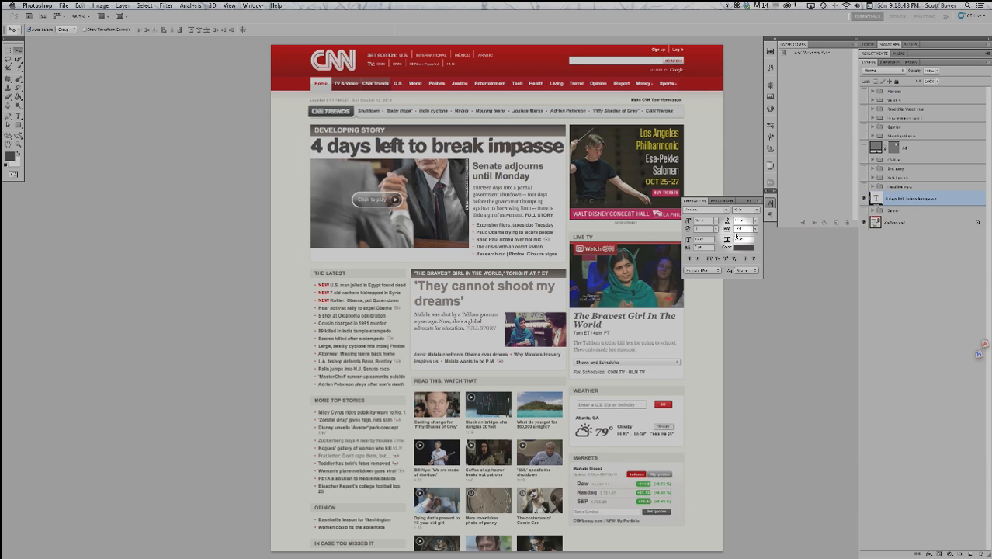
pyautogui.press('BackSpace')
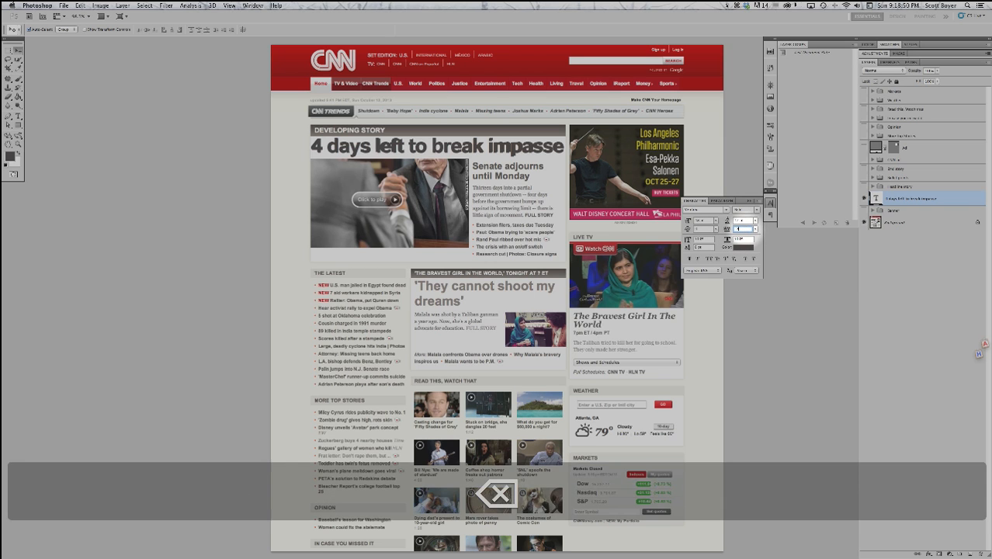
pyautogui.write('5')
# Nudge the new headline in single-pixel moves until it lines up with the original headline
pyautogui.press('Up')
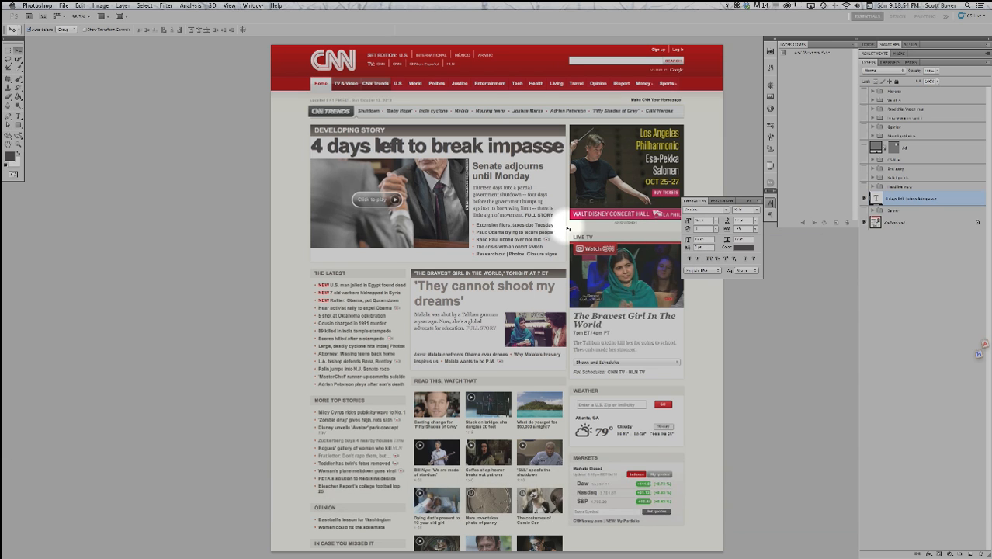
pyautogui.press('Right')
pyautogui.press('Down')
pyautogui.press('Up')
pyautogui.press('Down')
pyautogui.press('Left')
pyautogui.press('Up')
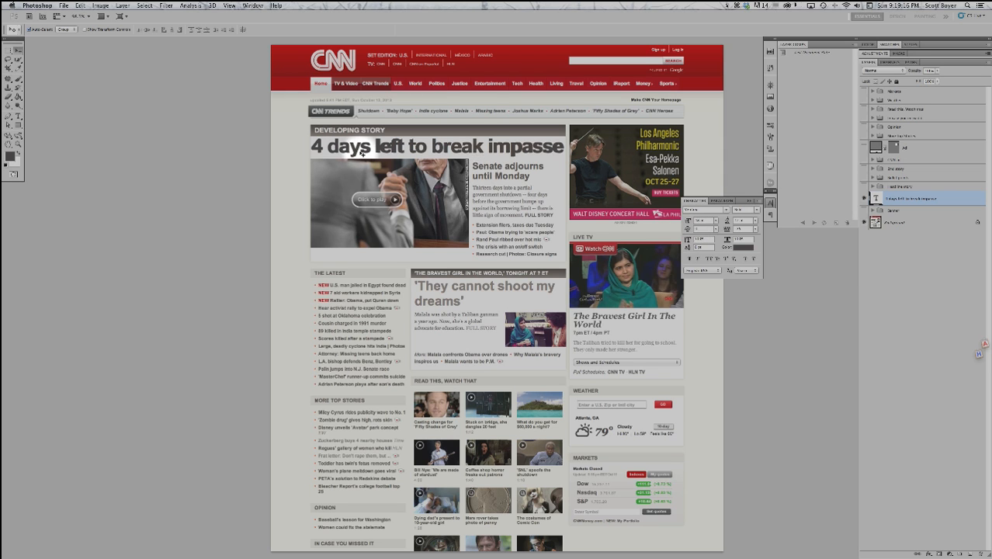
# Try a kerning of -75 within the word "days" of the headline, reset it to 0, and commit the text
pyautogui.click(19, 116)
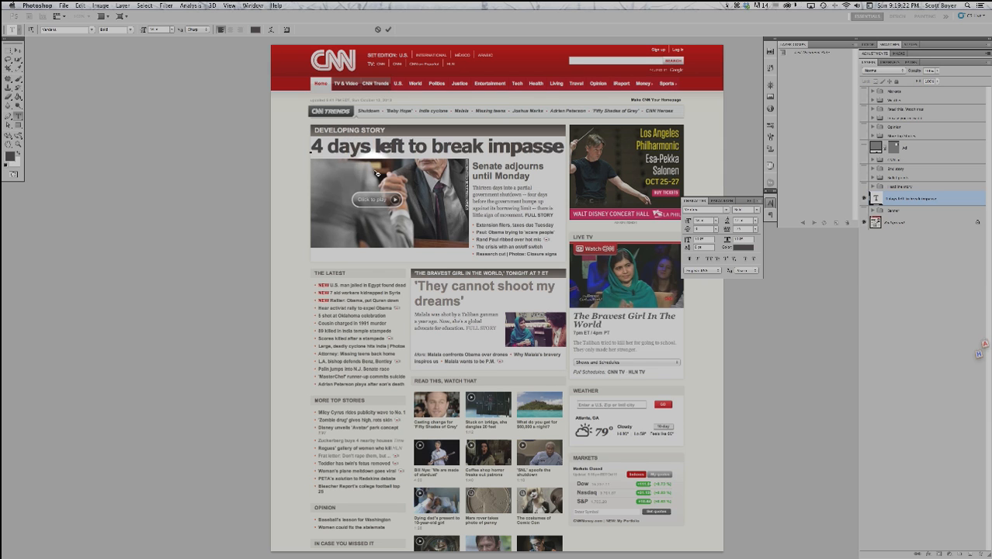
pyautogui.click(716, 229)
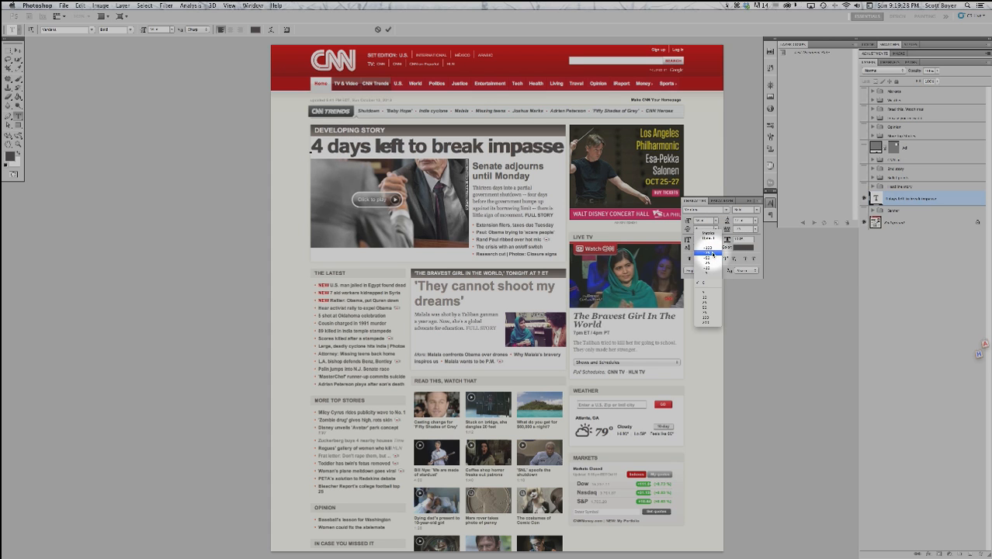
pyautogui.click(711, 254)
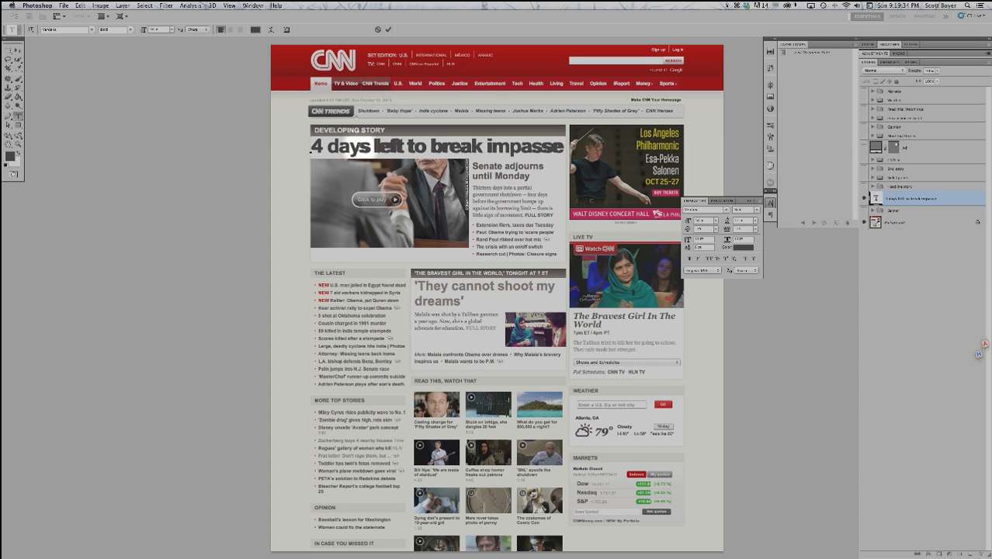
pyautogui.click(357, 147)
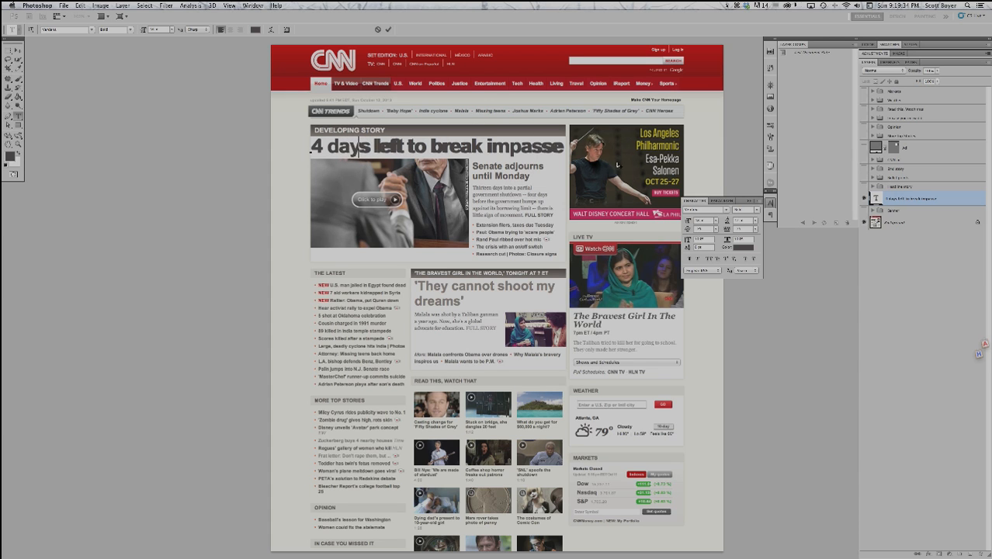
pyautogui.click(716, 231)
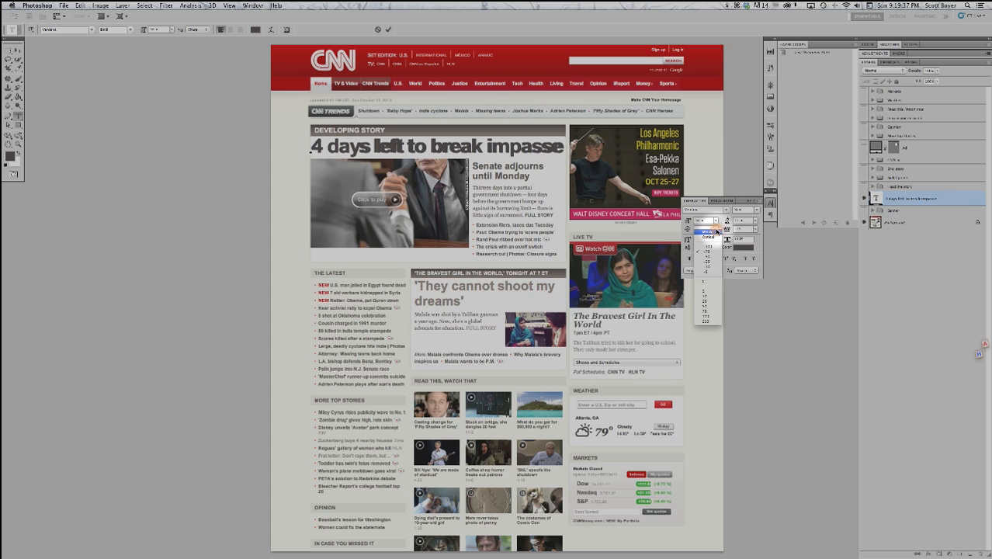
pyautogui.click(716, 281)
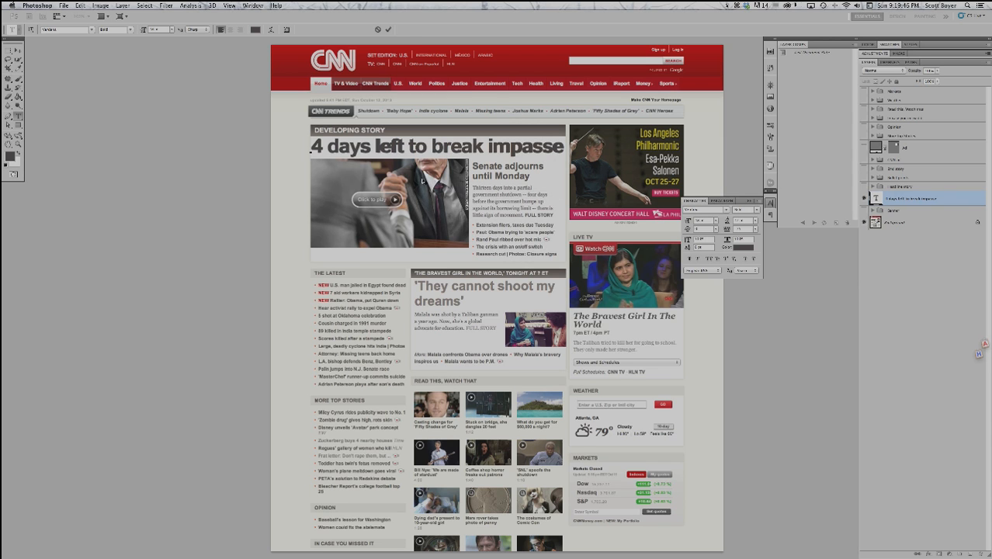
pyautogui.click(388, 30)
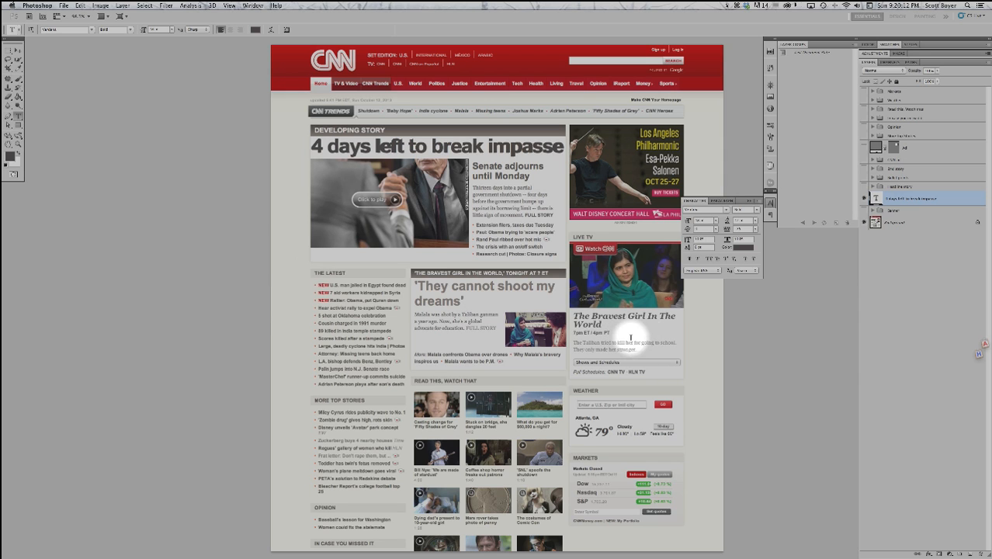
# Draw a paragraph text box over the Bravest Girl In The World blurb and choose a small body-text font size
pyautogui.moveTo(630, 324); pyautogui.dragTo(712, 388)
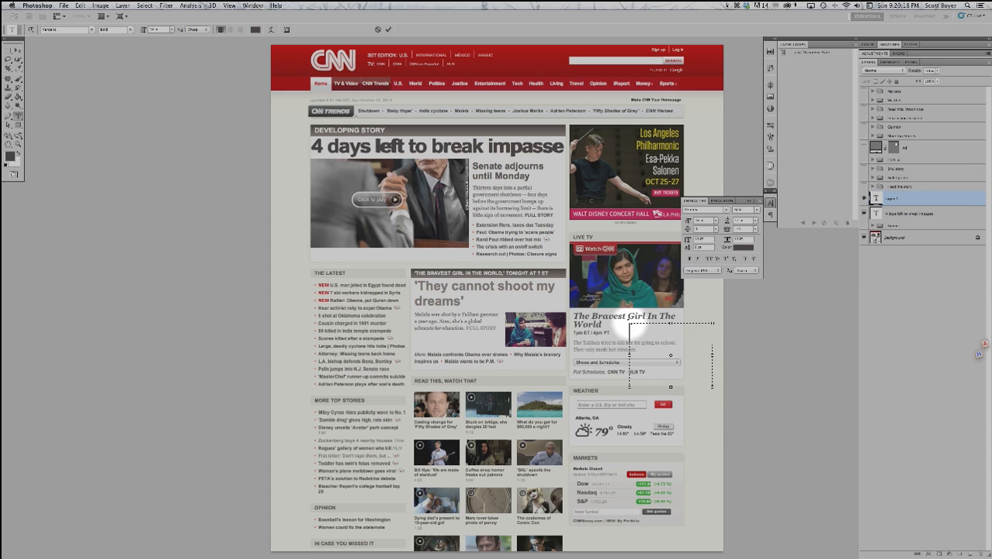
pyautogui.click(716, 223)
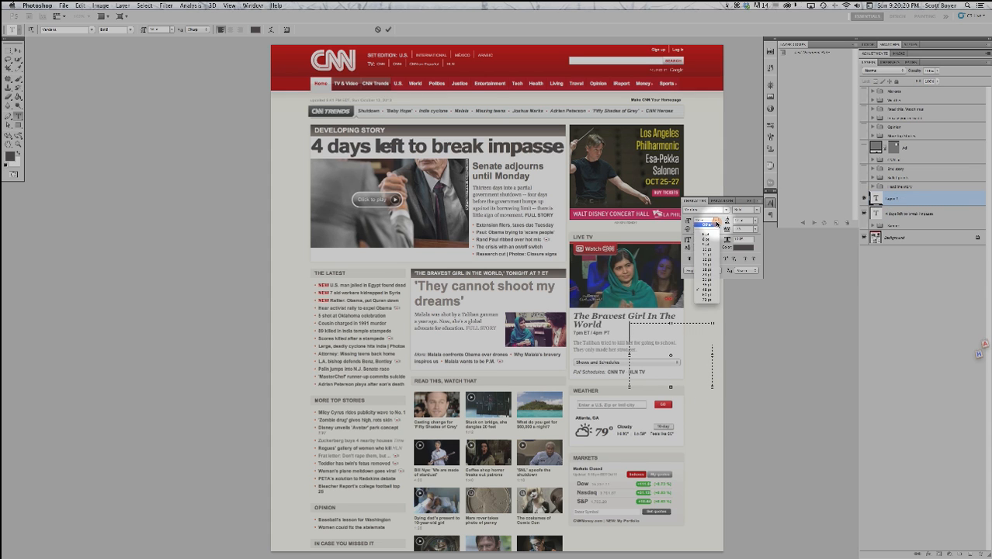
pyautogui.click(717, 260)
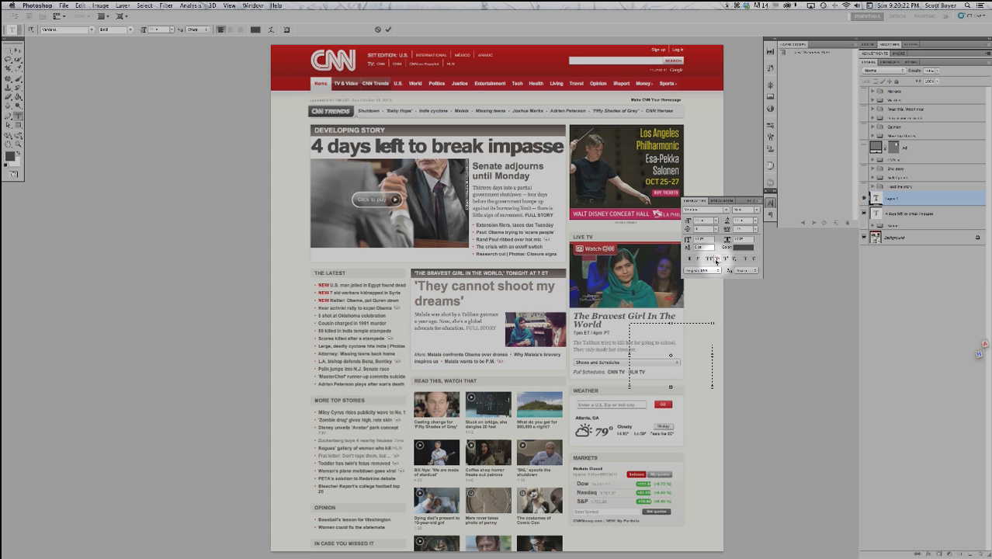
# Set the new text box's font to Georgia in the Regular style with tracking at 0
pyautogui.click(727, 210)
pyautogui.moveTo(706, 4)
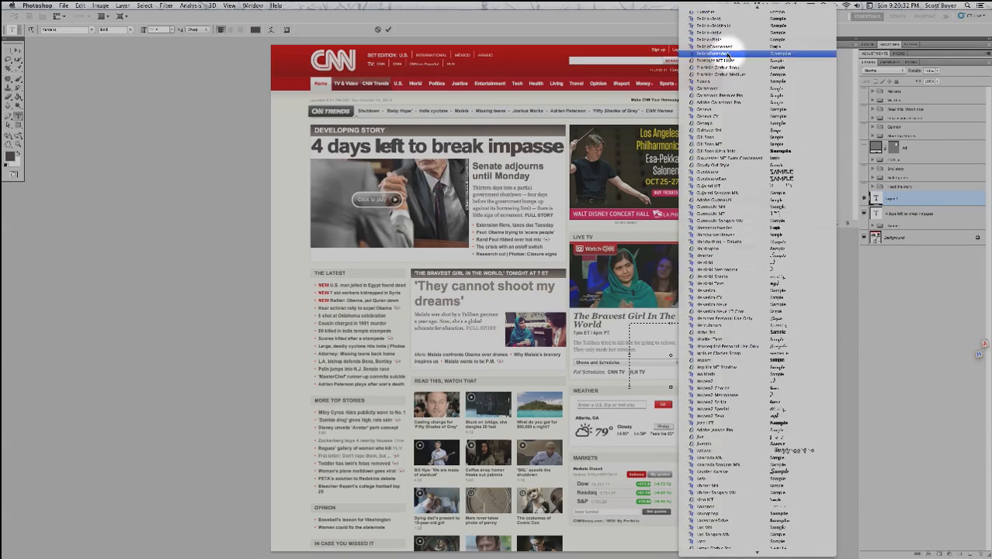
pyautogui.click(734, 123)
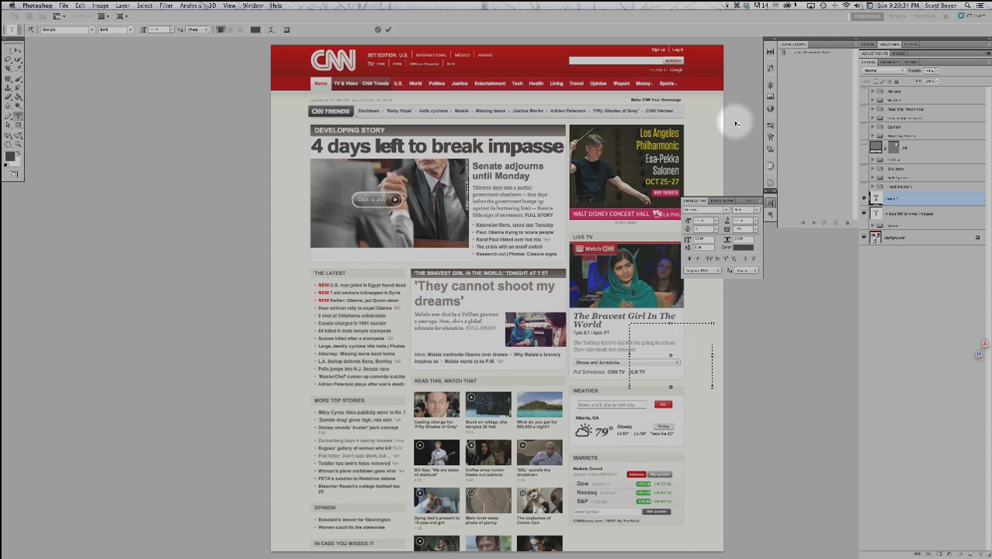
pyautogui.click(757, 230)
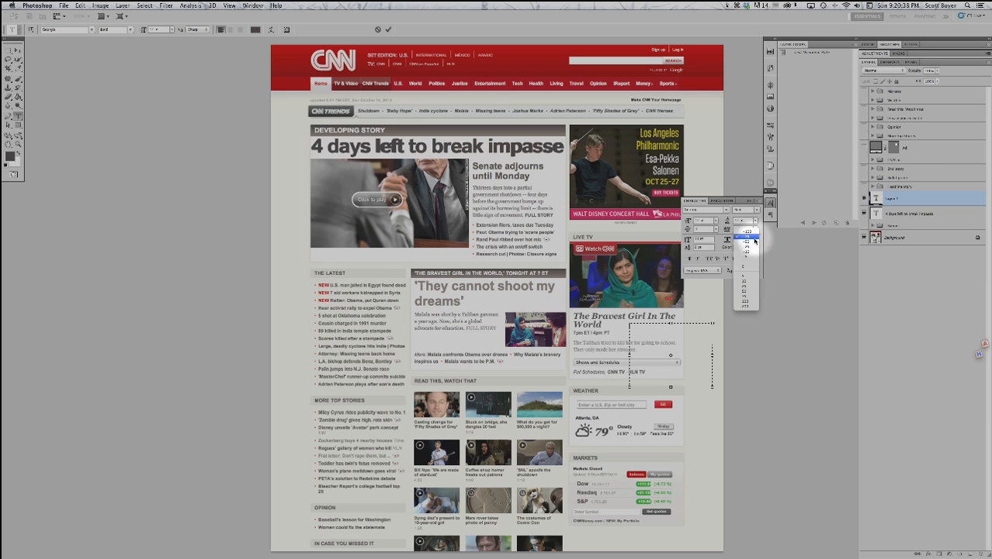
pyautogui.click(753, 266)
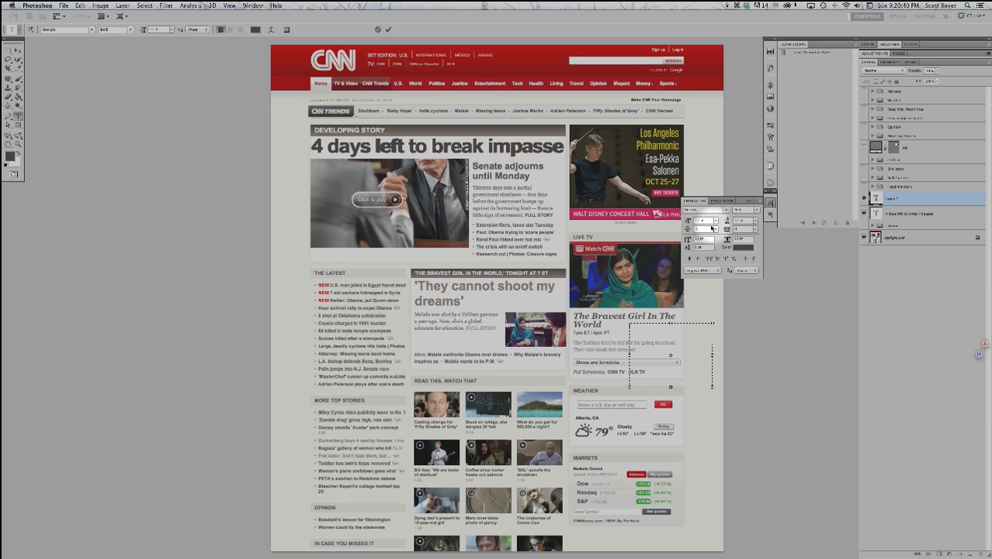
pyautogui.click(759, 210)
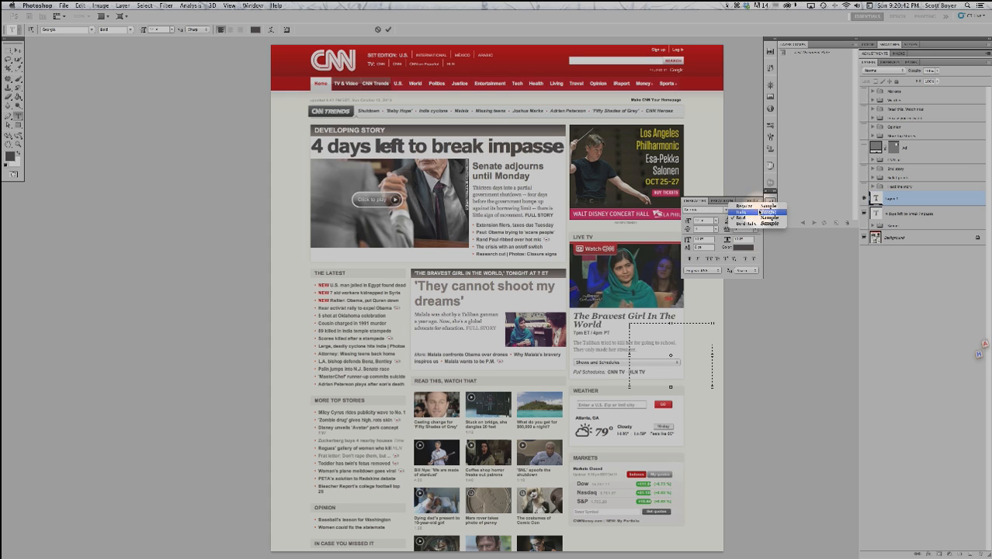
pyautogui.click(743, 216)
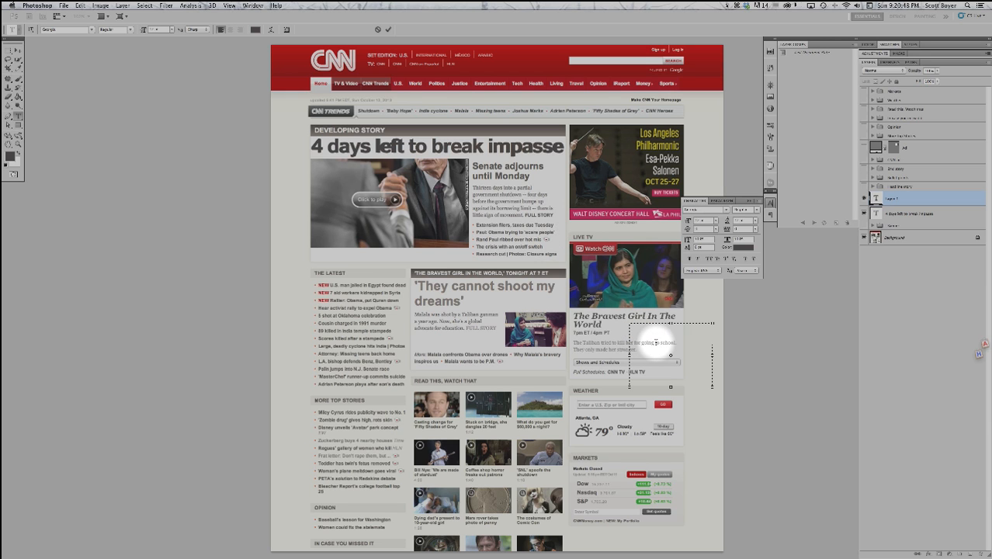
# Try entering the story's opening words "Thirteen days into" in the new text box
pyautogui.write('Hier')
pyautogui.write('teen days in')
pyautogui.write(' p')
pyautogui.write('r')
pyautogui.press('BackSpace')
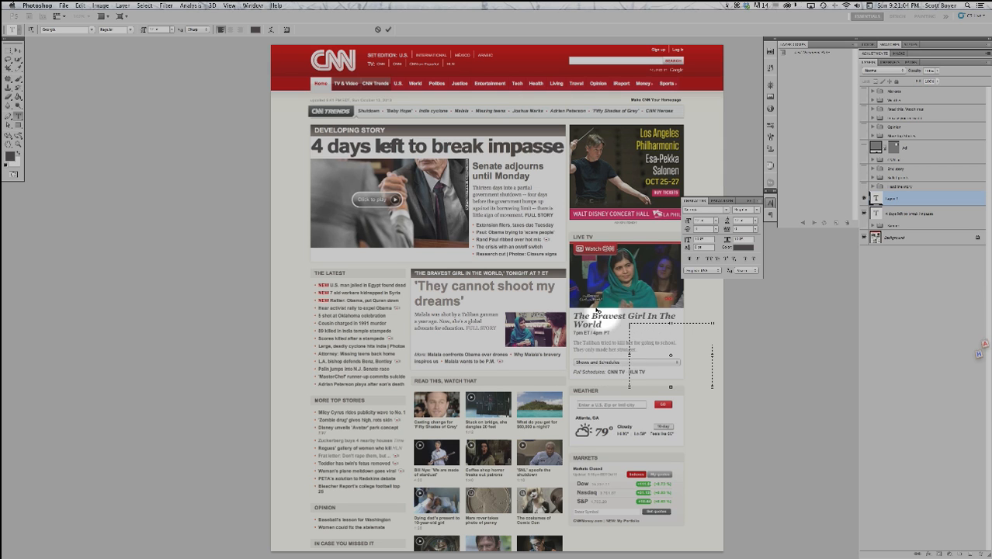
pyautogui.click(123, 6)
pyautogui.moveTo(106, 6)
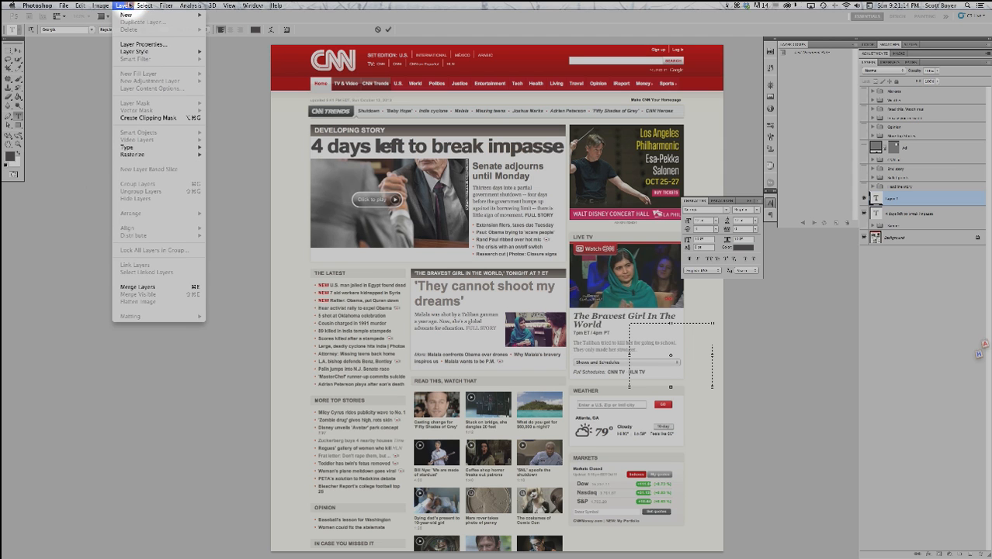
pyautogui.click(107, 5)
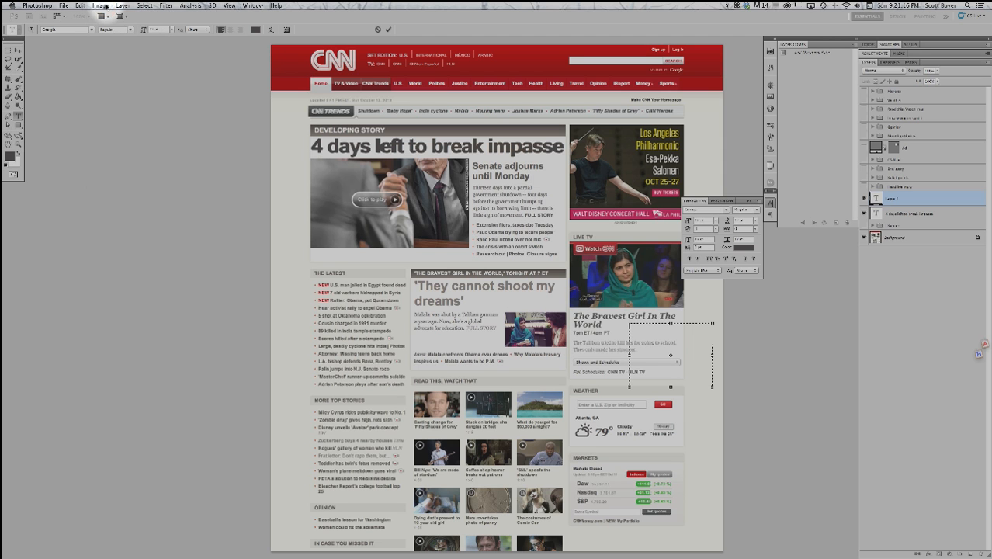
# Switch to Safari and open the DuckIsland Greeking Machine page in a new browser window
pyautogui.press('super+Tab')
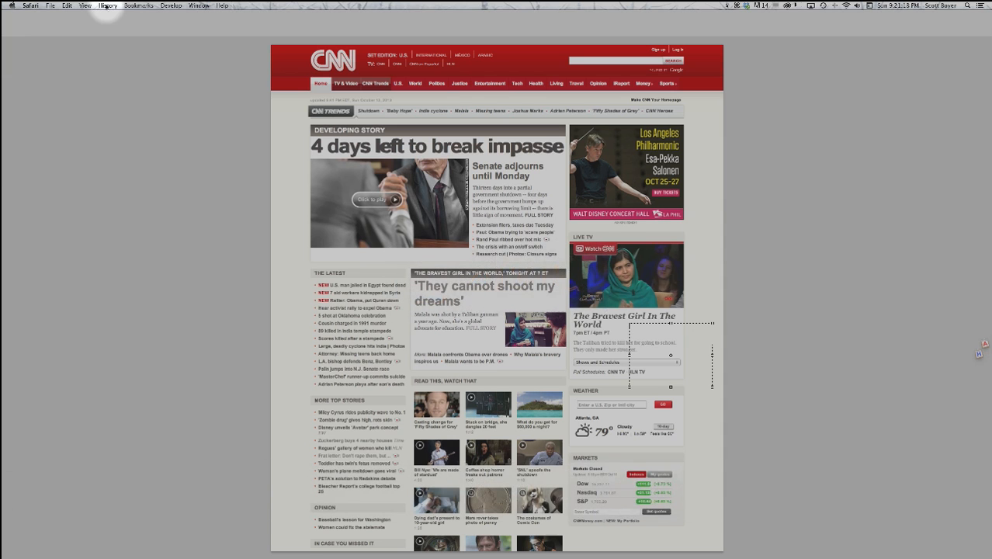
pyautogui.click(127, 57)
pyautogui.press('super+n')
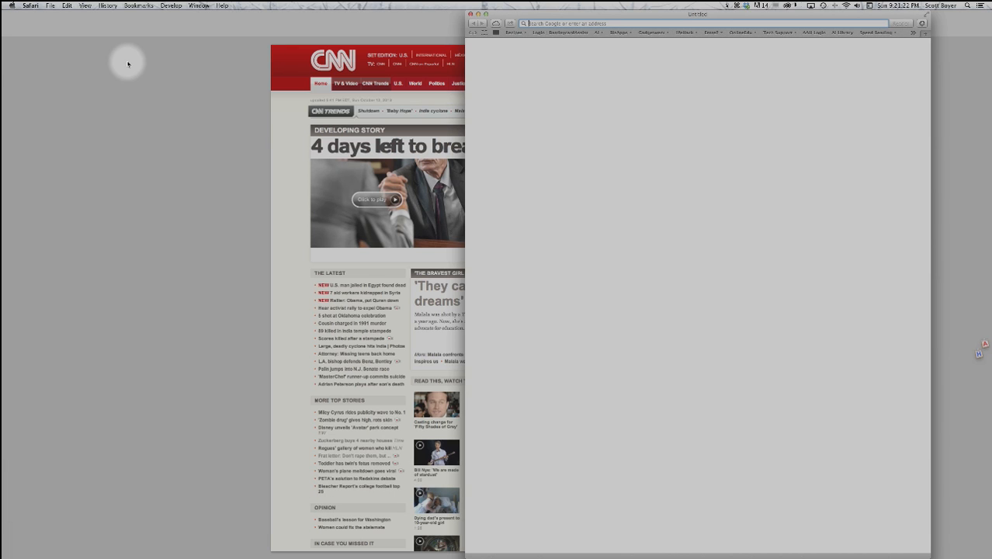
pyautogui.write('duckisland.com')
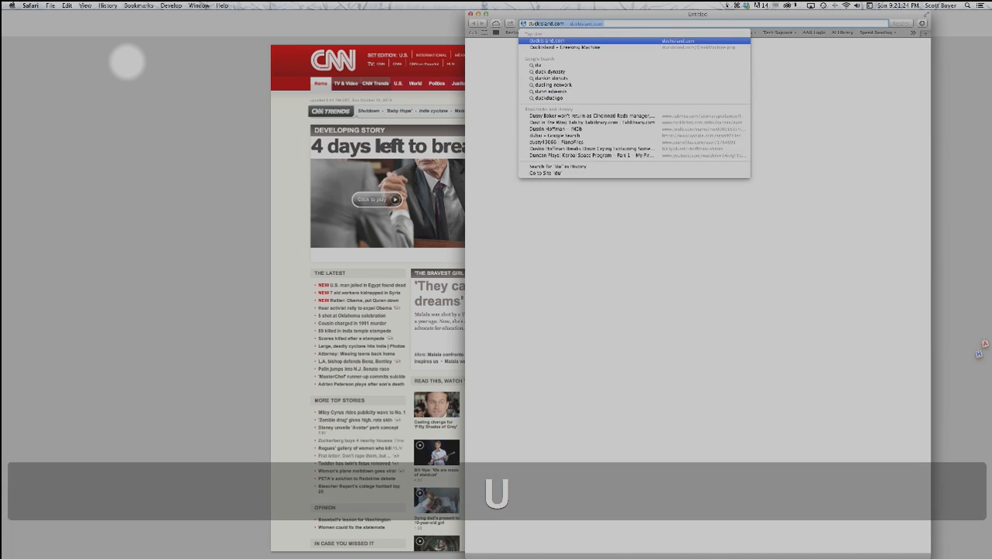
pyautogui.press('Down')
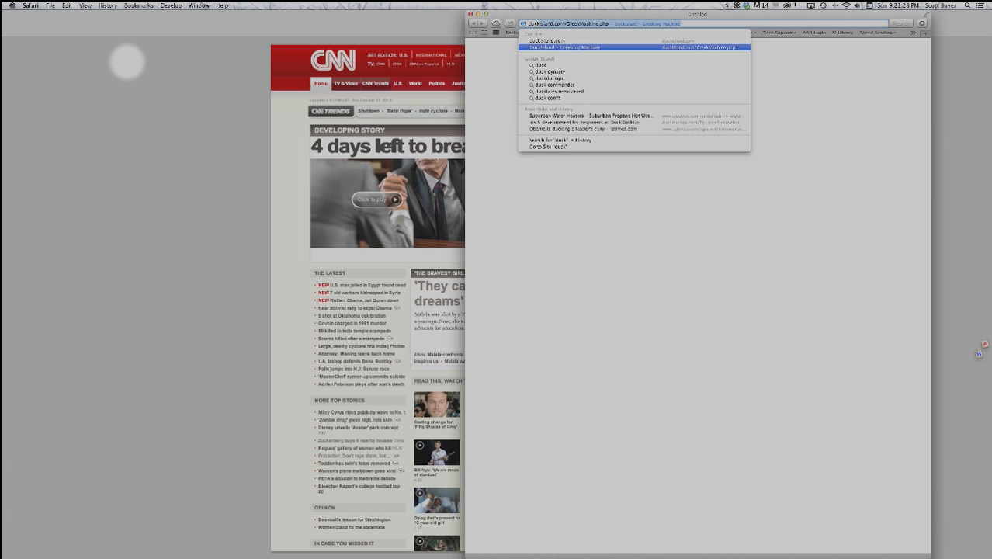
pyautogui.press('Return')
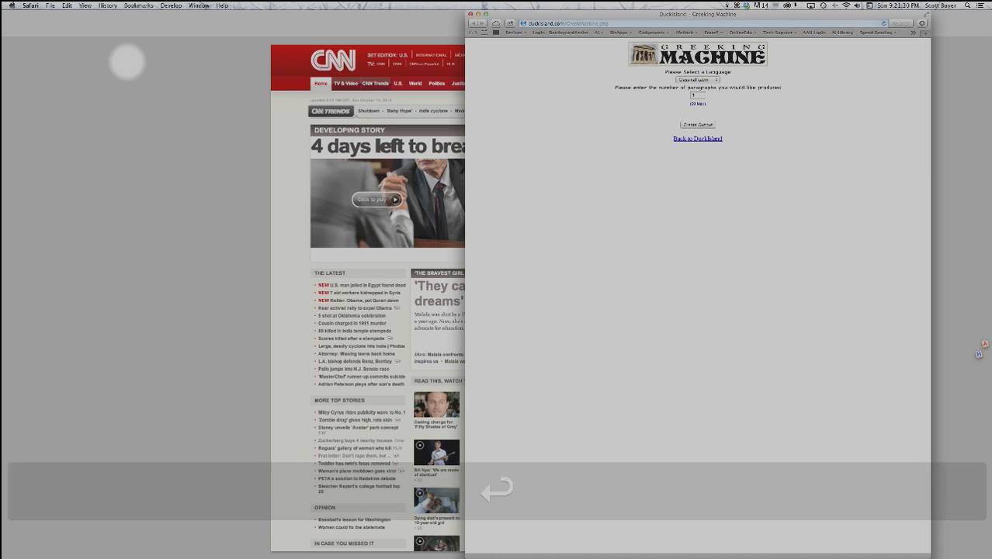
# Generate 1 paragraph of filler copy with the language set to Pseudo German
pyautogui.click(695, 95)
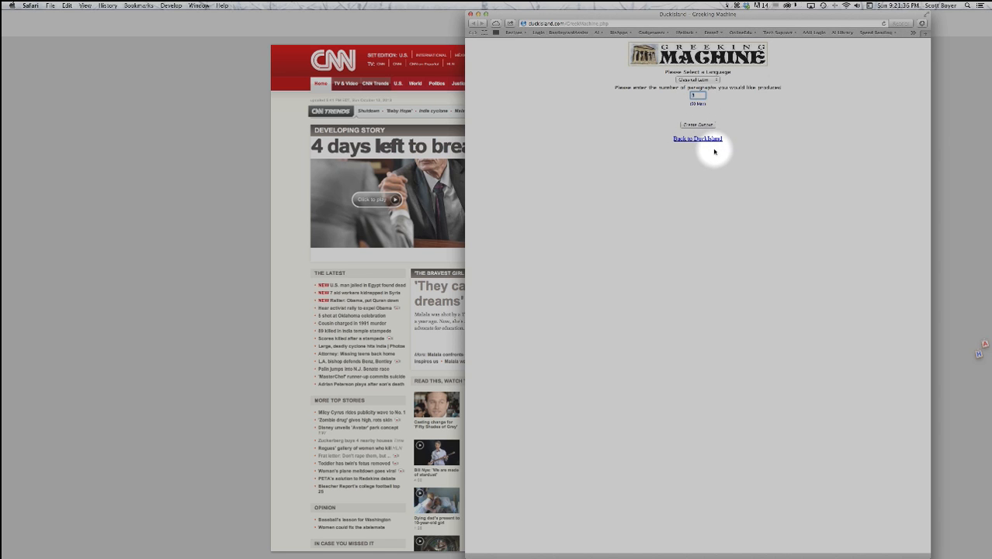
pyautogui.write('1')
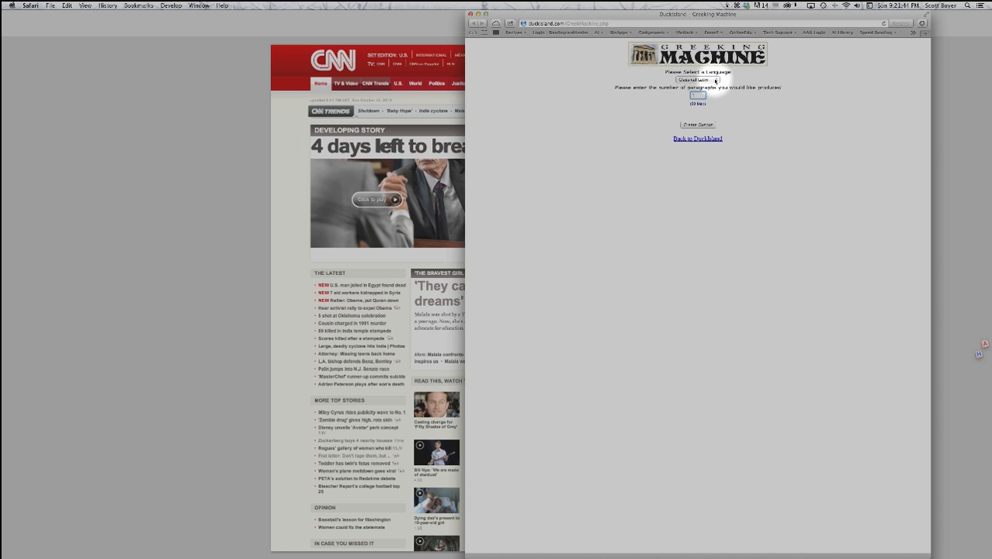
pyautogui.click(716, 81)
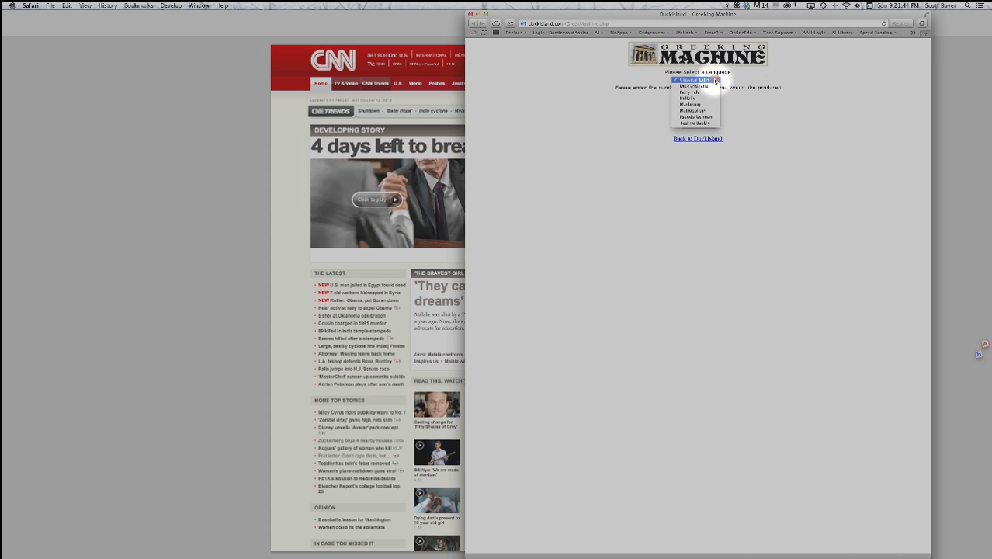
pyautogui.click(710, 124)
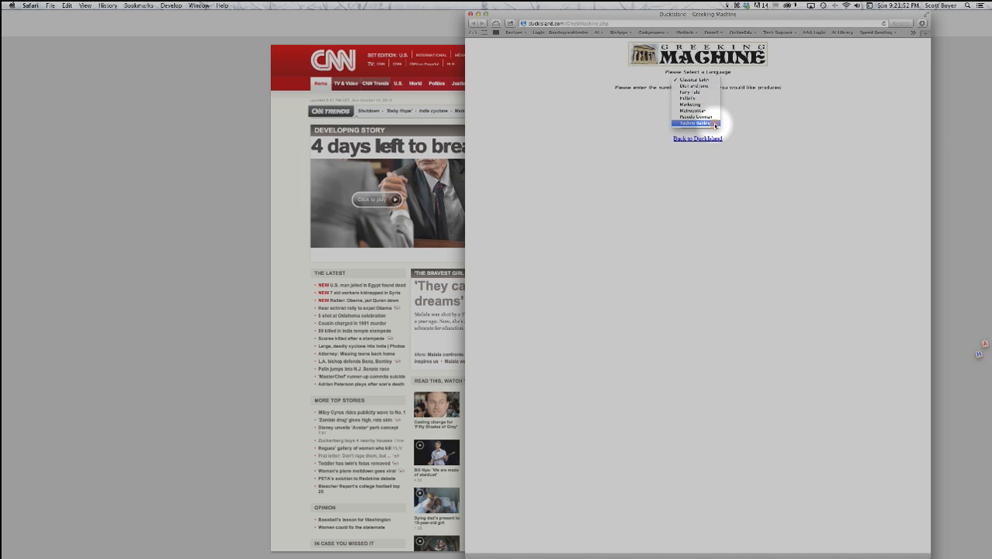
pyautogui.click(715, 119)
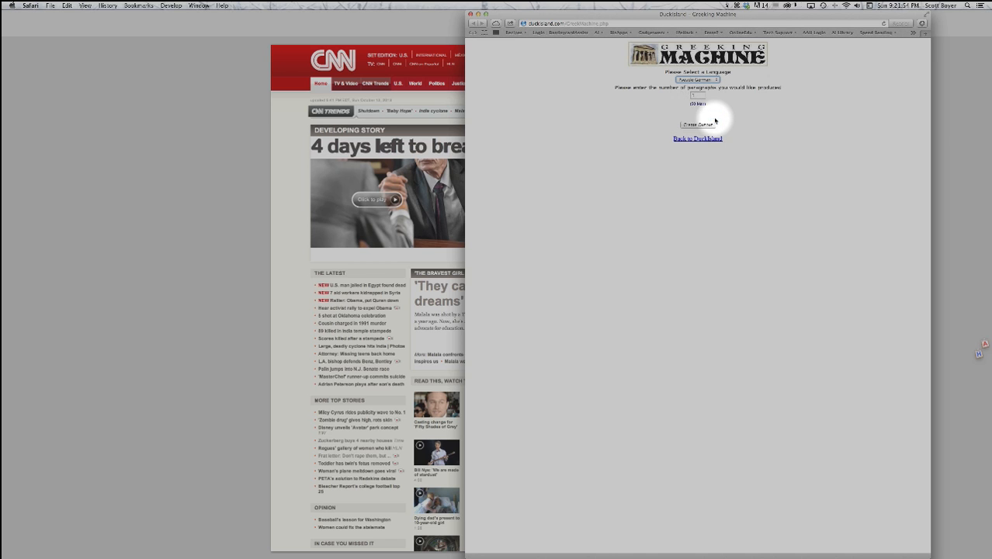
pyautogui.click(703, 125)
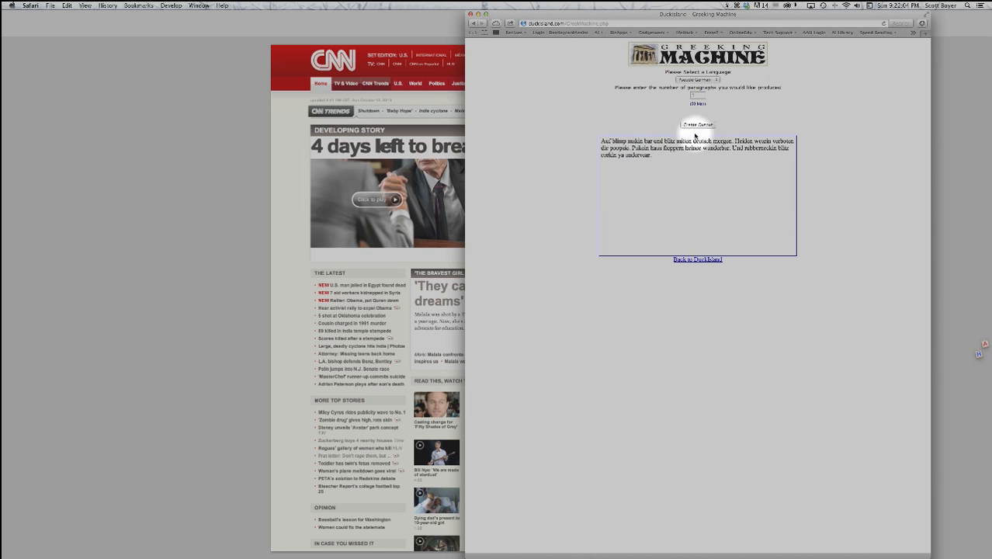
# Copy the generated filler paragraph and paste it twice into the empty text box in Photoshop
pyautogui.moveTo(660, 158); pyautogui.dragTo(589, 138)
pyautogui.press('super+c')
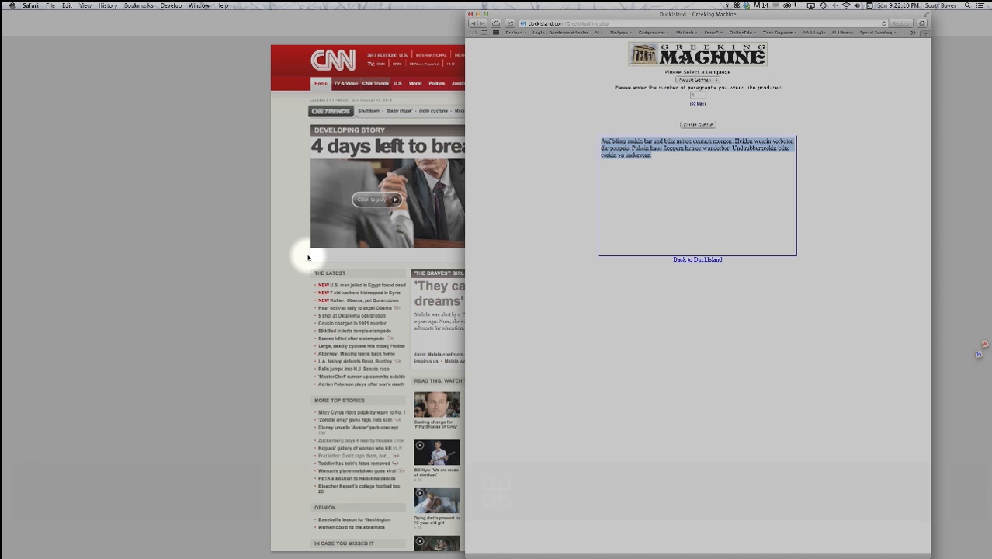
pyautogui.press('super+Tab')
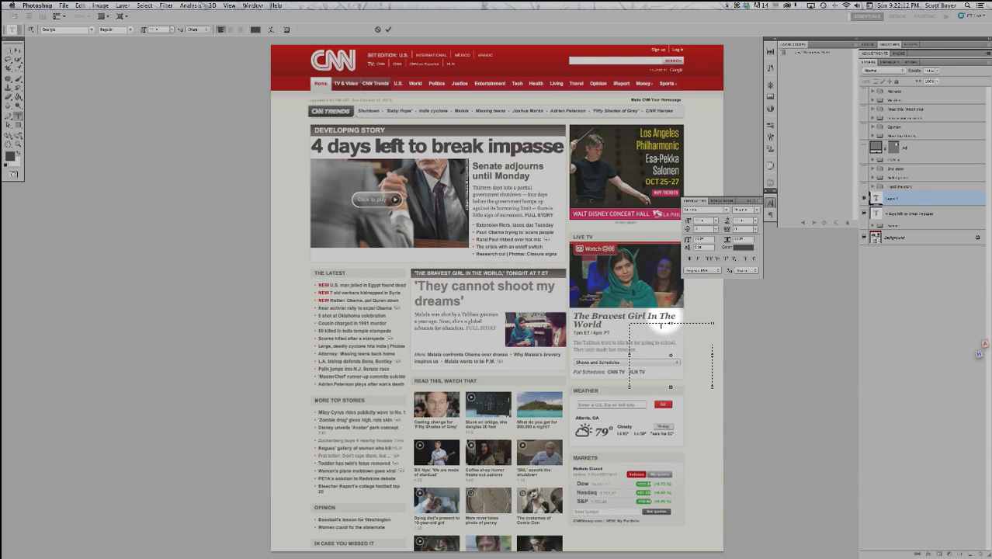
pyautogui.press('super+v')
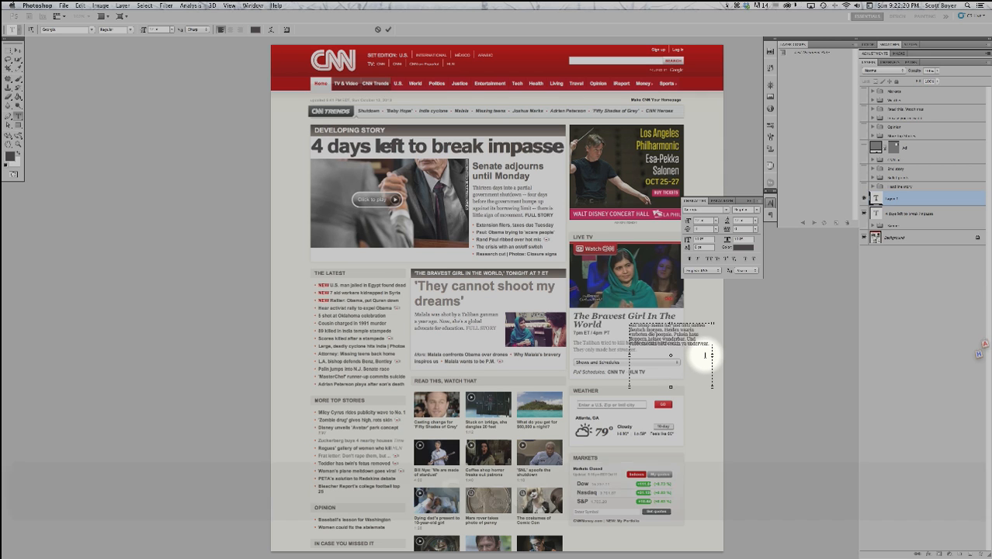
pyautogui.press('super+v')
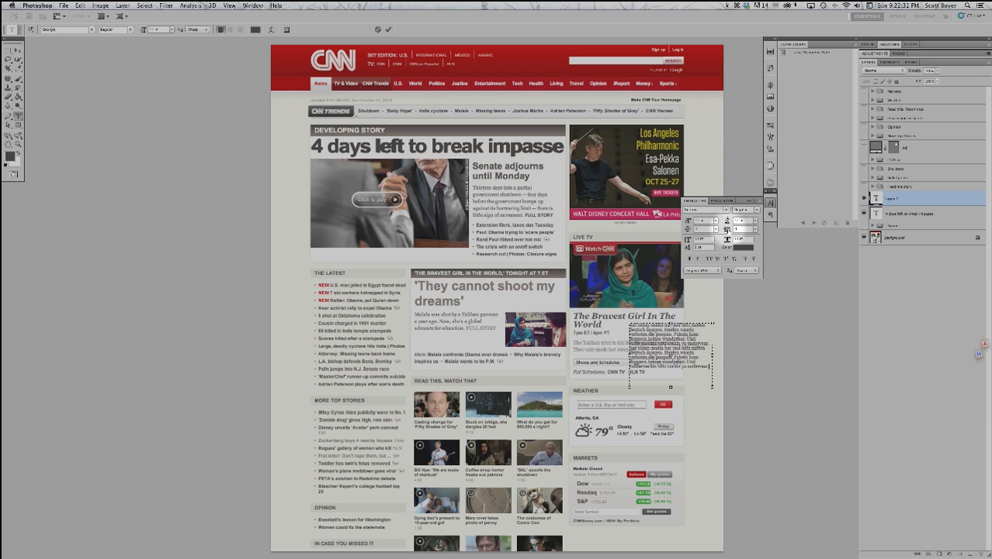
# Commit the pasted filler text and set the text layer's leading to Auto
pyautogui.click(758, 222)
pyautogui.click(751, 226)
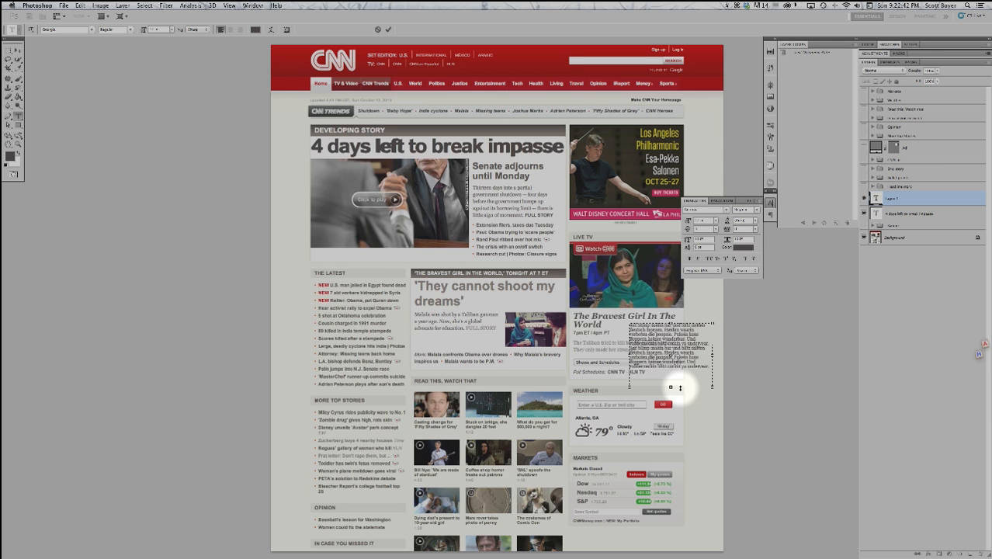
pyautogui.click(388, 30)
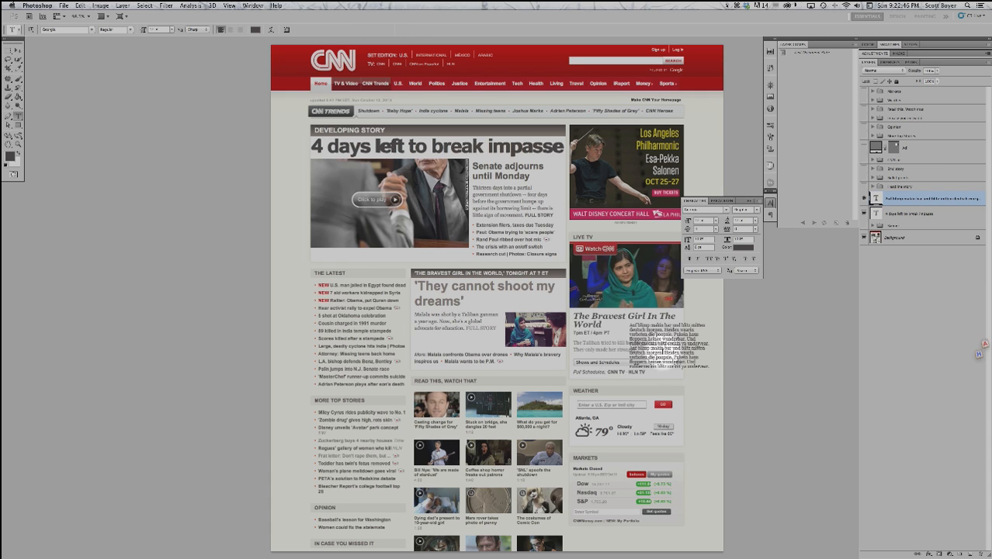
pyautogui.click(756, 222)
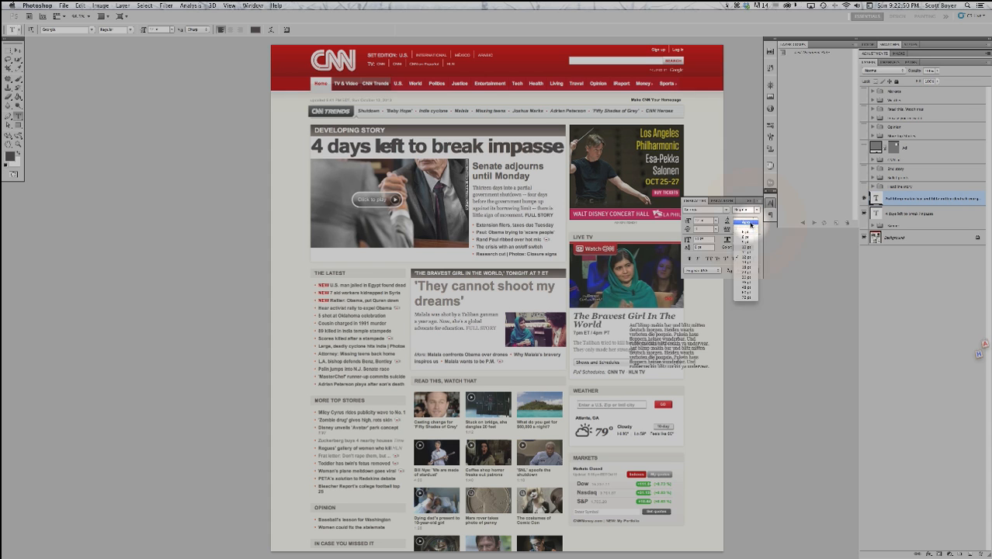
pyautogui.click(744, 248)
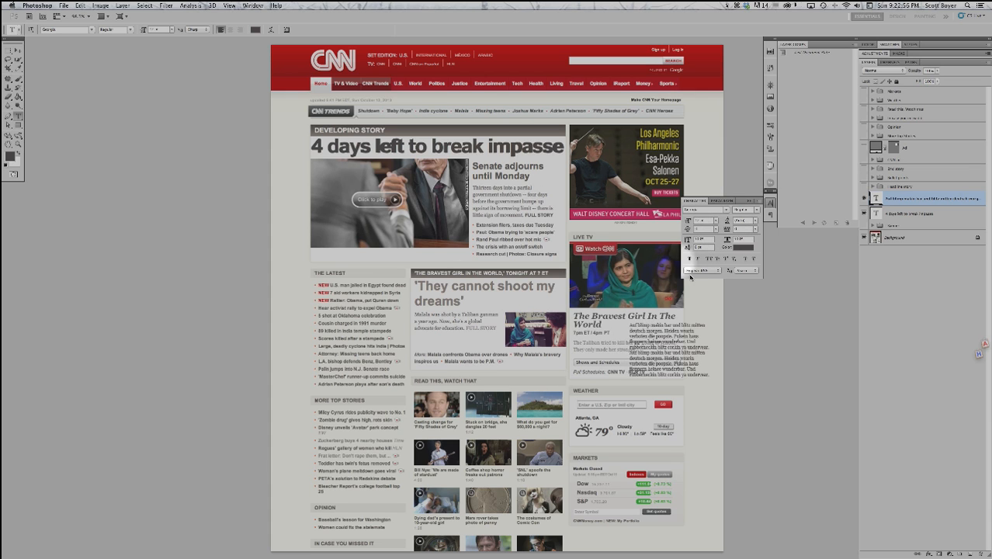
# Choose a larger font size for the filler text and replace its Auto leading with a fixed, fine-tuned value
pyautogui.click(716, 221)
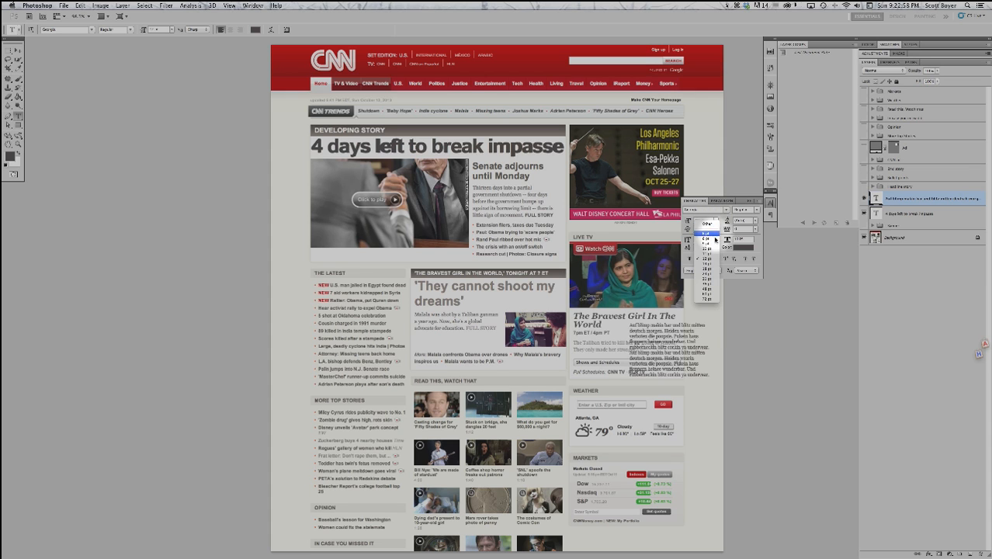
pyautogui.click(709, 265)
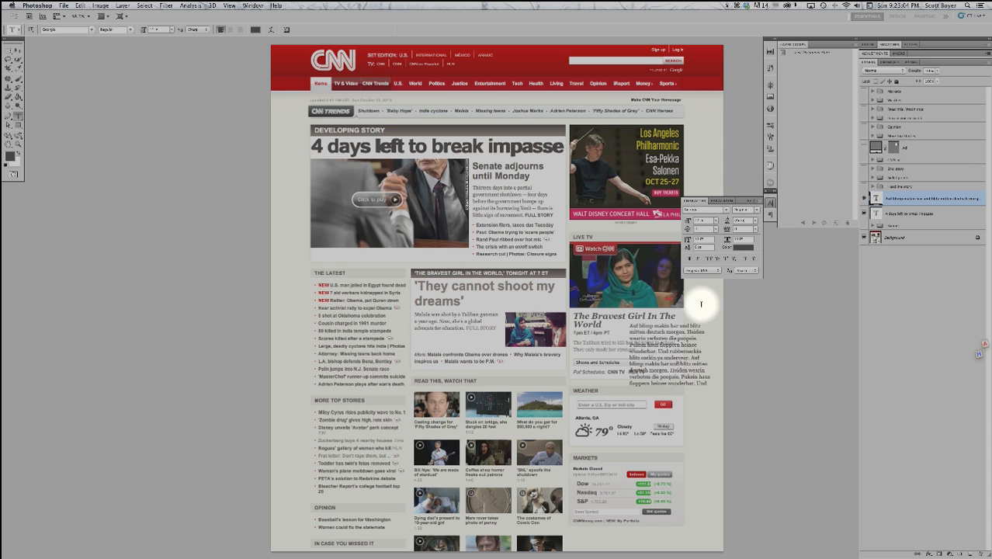
pyautogui.click(756, 221)
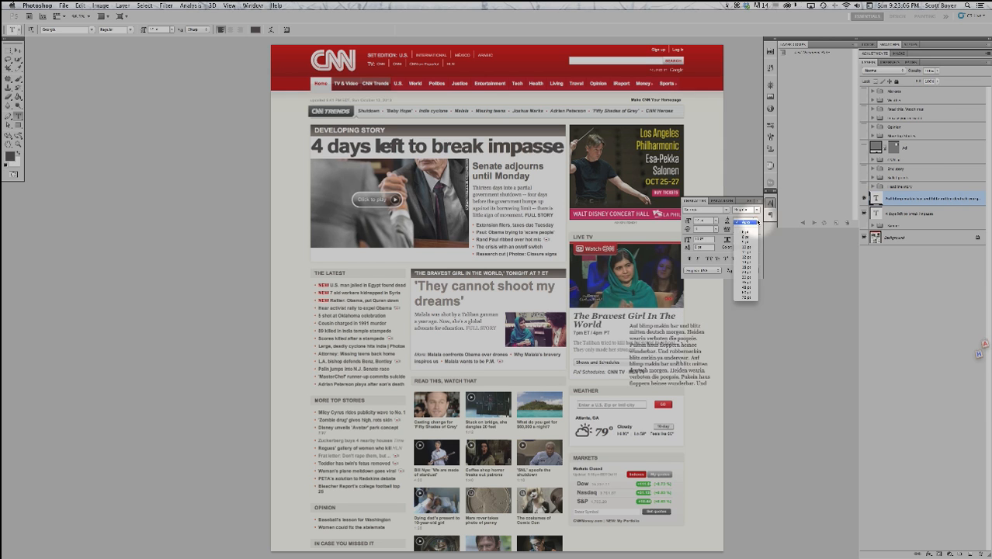
pyautogui.click(749, 262)
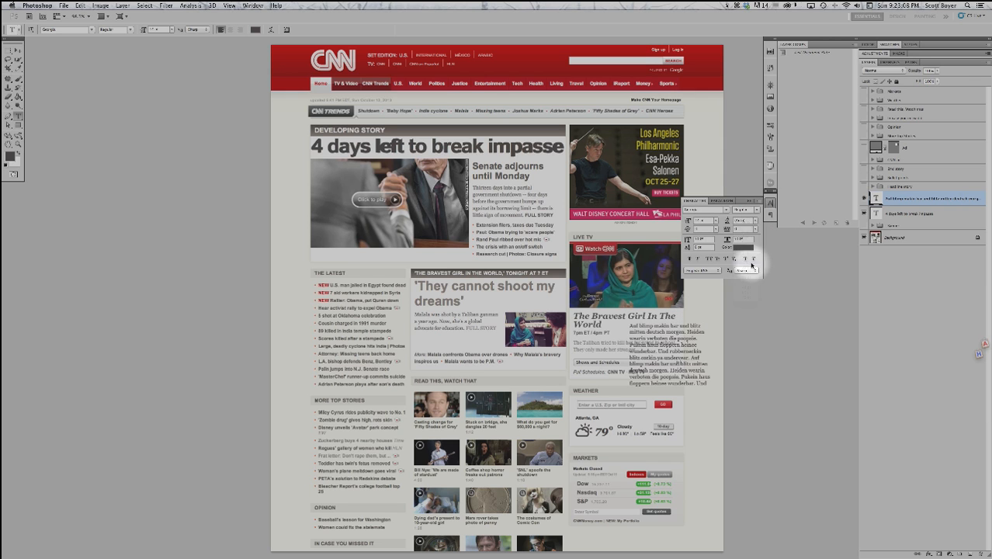
pyautogui.click(755, 220)
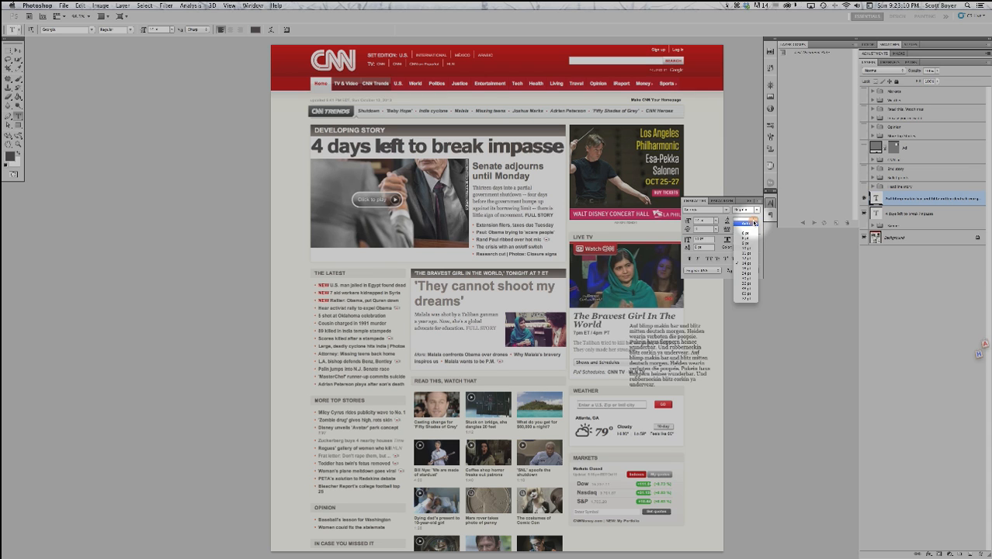
pyautogui.click(753, 268)
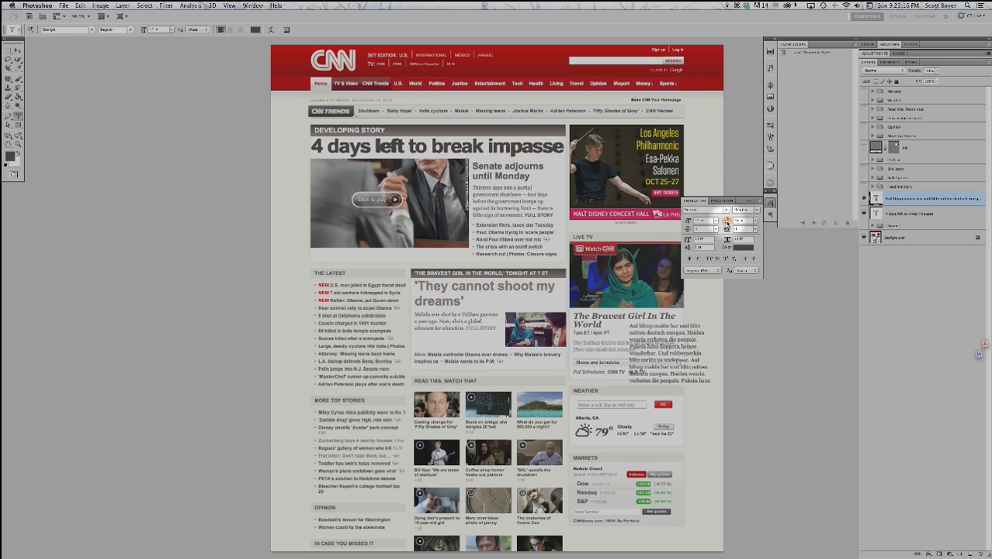
pyautogui.moveTo(727, 221); pyautogui.dragTo(727, 225)
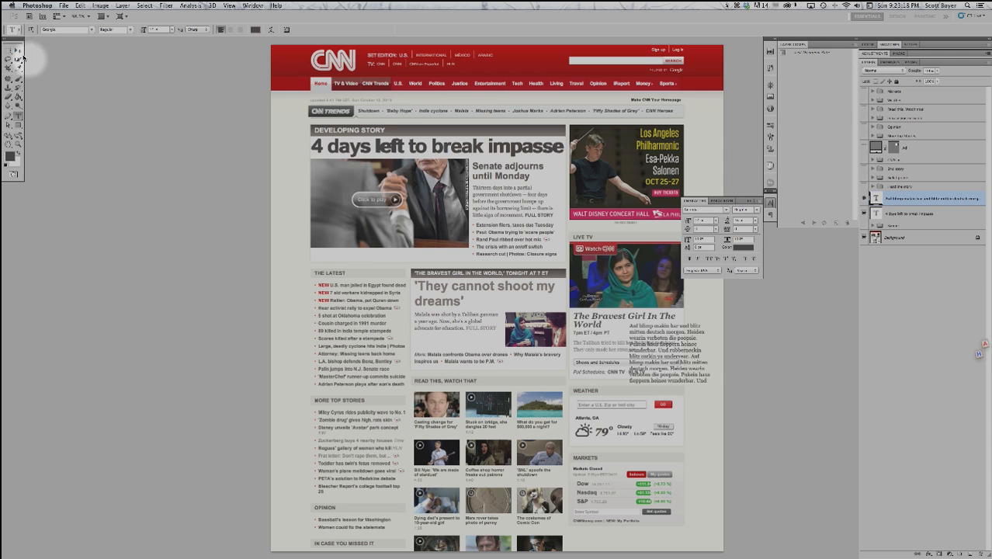
# Move the filler text over the blurb below "Senate adjourns until Monday" and shorten its text box to the blurb's height
pyautogui.click(17, 50)
pyautogui.moveTo(631, 314); pyautogui.dragTo(499, 213)
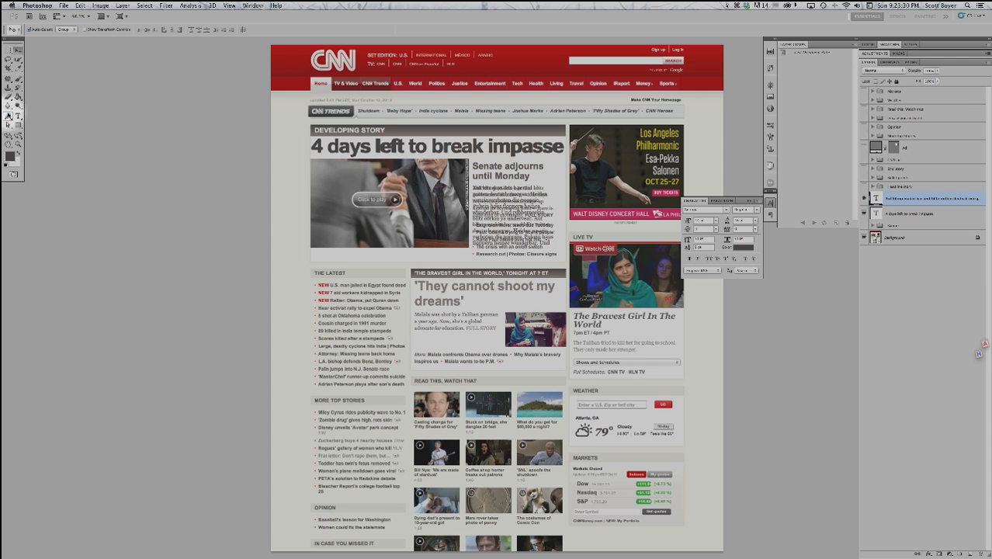
pyautogui.click(17, 114)
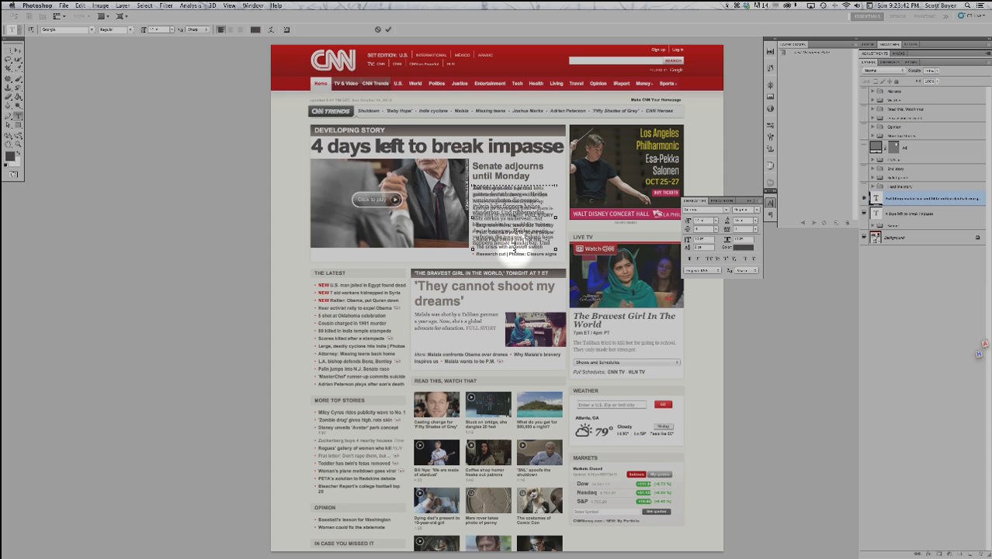
pyautogui.moveTo(513, 240); pyautogui.dragTo(515, 227)
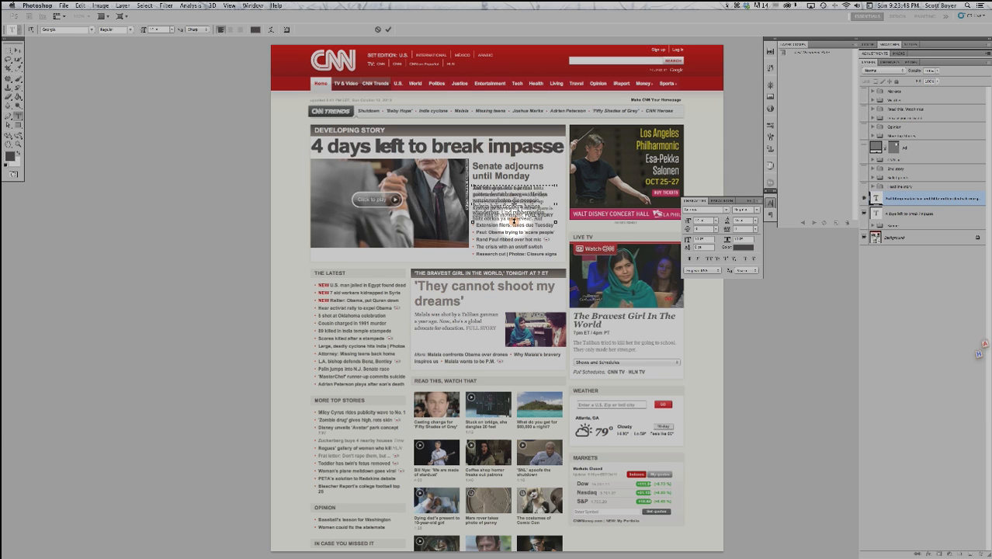
pyautogui.moveTo(514, 221); pyautogui.dragTo(514, 204)
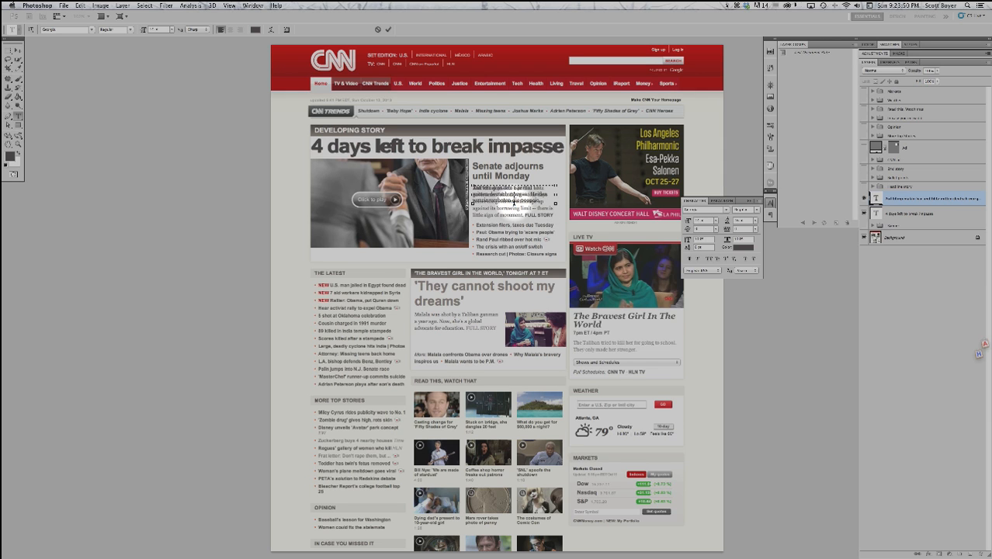
pyautogui.moveTo(513, 204); pyautogui.dragTo(515, 222)
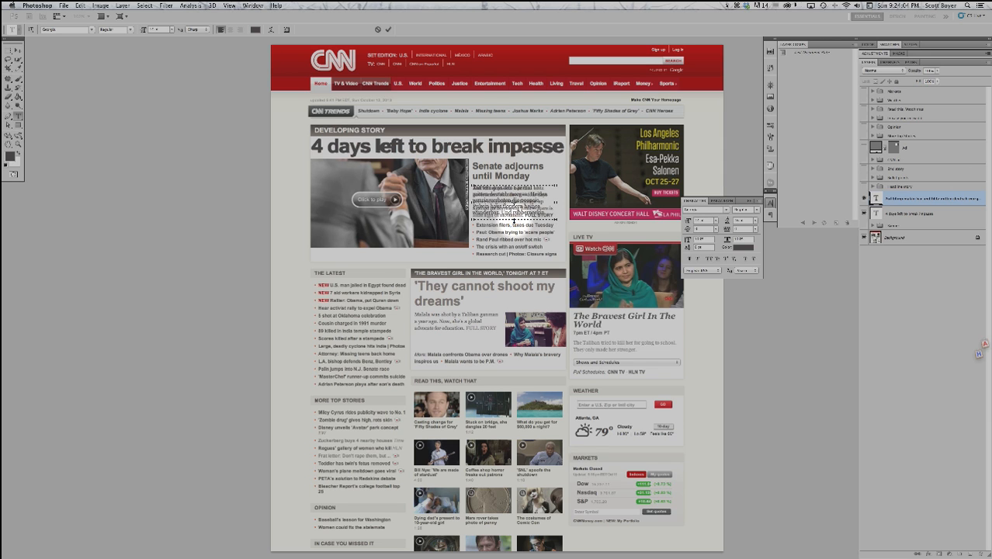
pyautogui.tripleClick(512, 211)
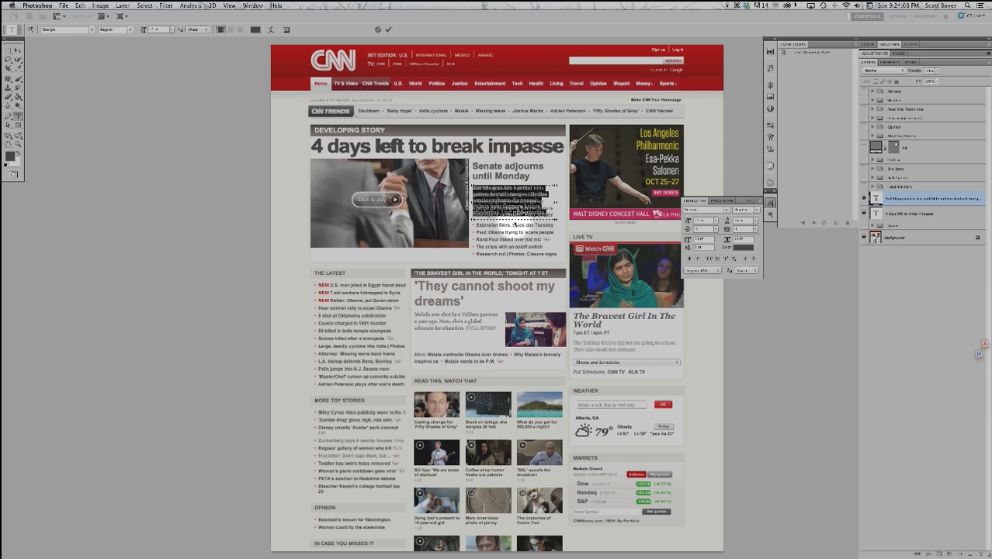
pyautogui.moveTo(513, 221); pyautogui.dragTo(513, 223)
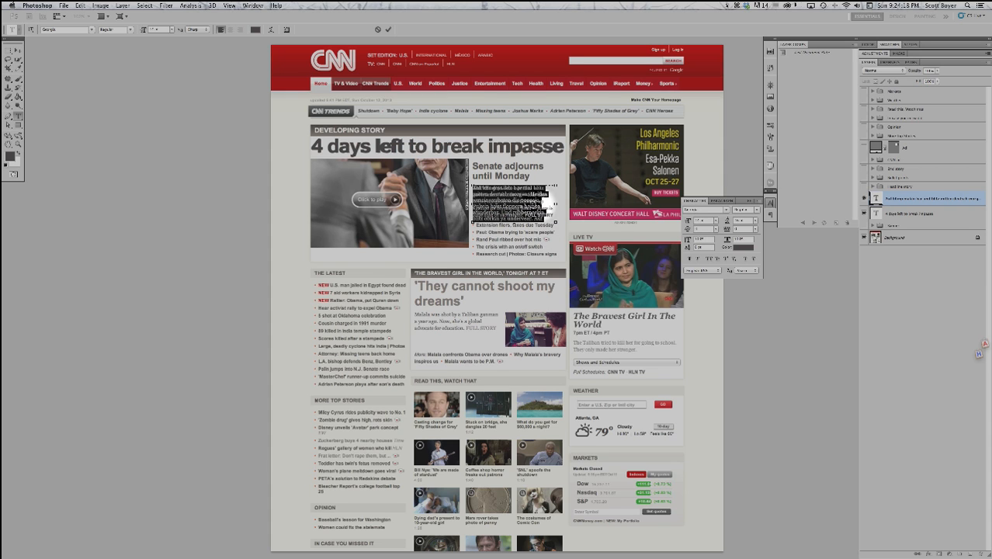
pyautogui.press('KP_Enter')
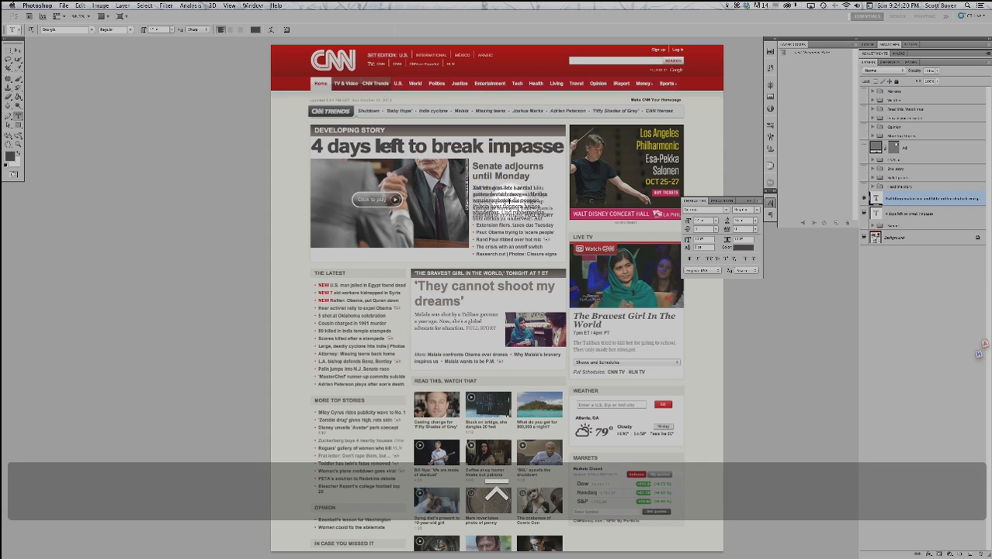
# Move the filler text block sideways off the Senate blurb, partly over the Los Angeles Philharmonic ad
pyautogui.press('v')
pyautogui.moveTo(501, 208); pyautogui.dragTo(572, 208)
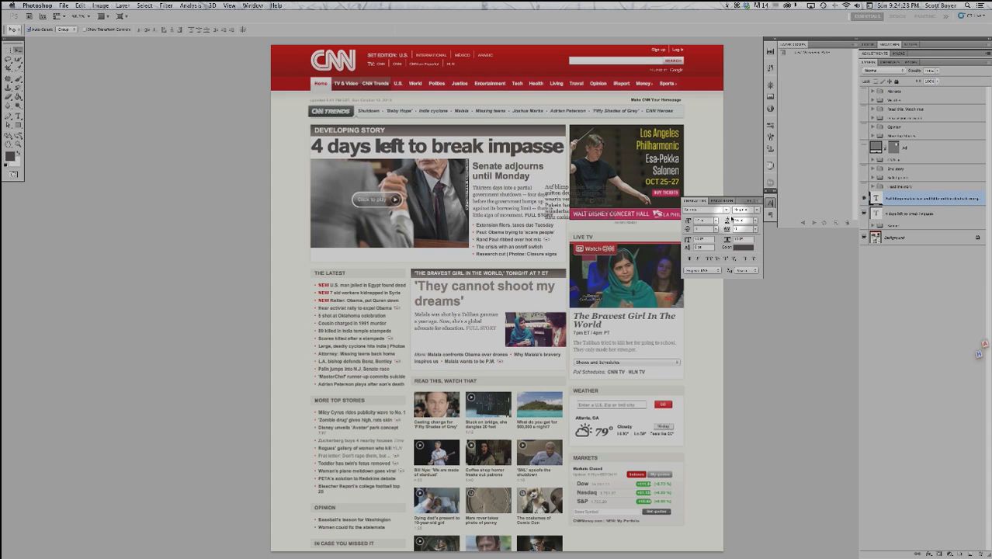
# Pick a preset leading for the filler text block and replace it with a fine-tuned custom value
pyautogui.click(755, 222)
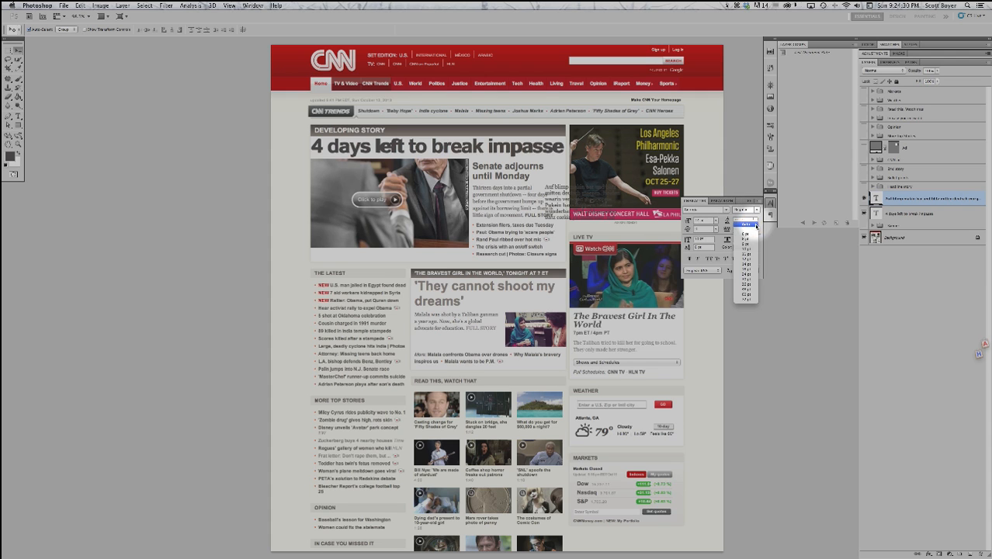
pyautogui.click(747, 266)
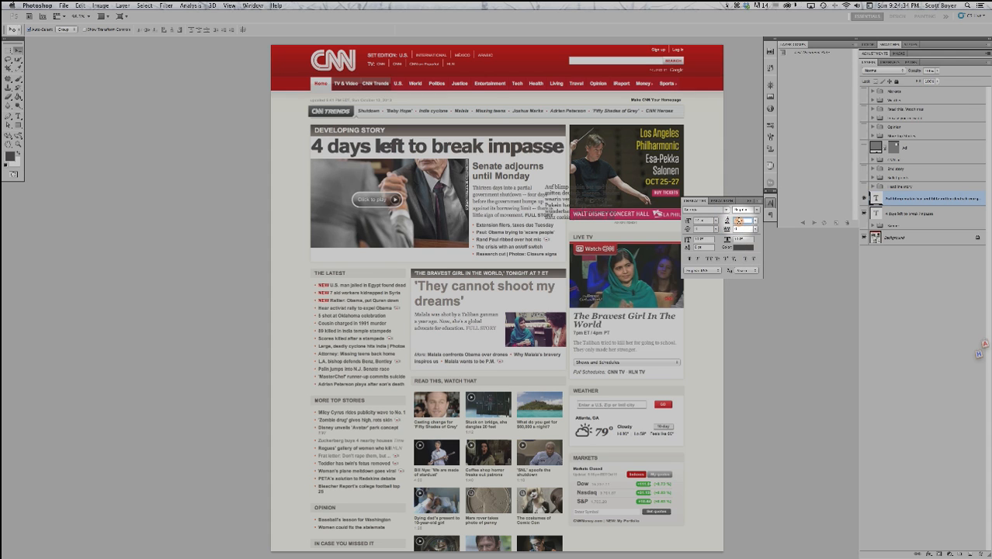
pyautogui.click(739, 221)
pyautogui.press('BackSpace')
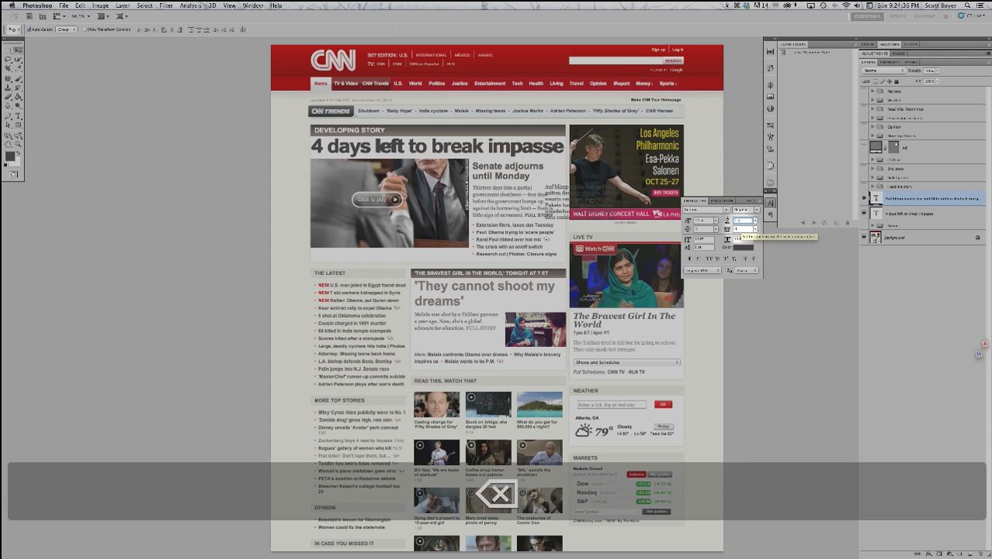
pyautogui.write('7')
pyautogui.press('KP_Enter')
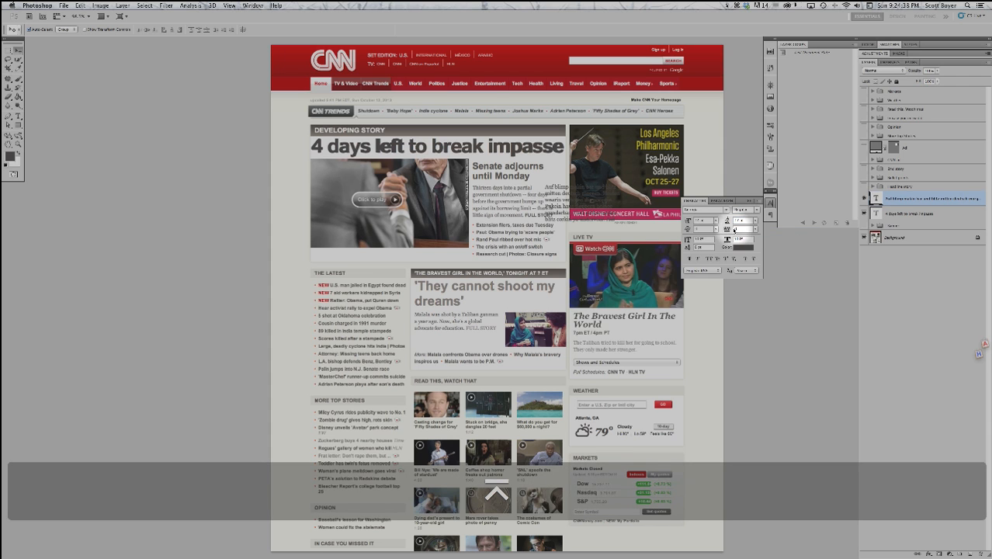
# Move the filler text back over the blurb below "Senate adjourns until Monday" and shorten its text box to the blurb's height
pyautogui.moveTo(557, 213); pyautogui.dragTo(559, 215)
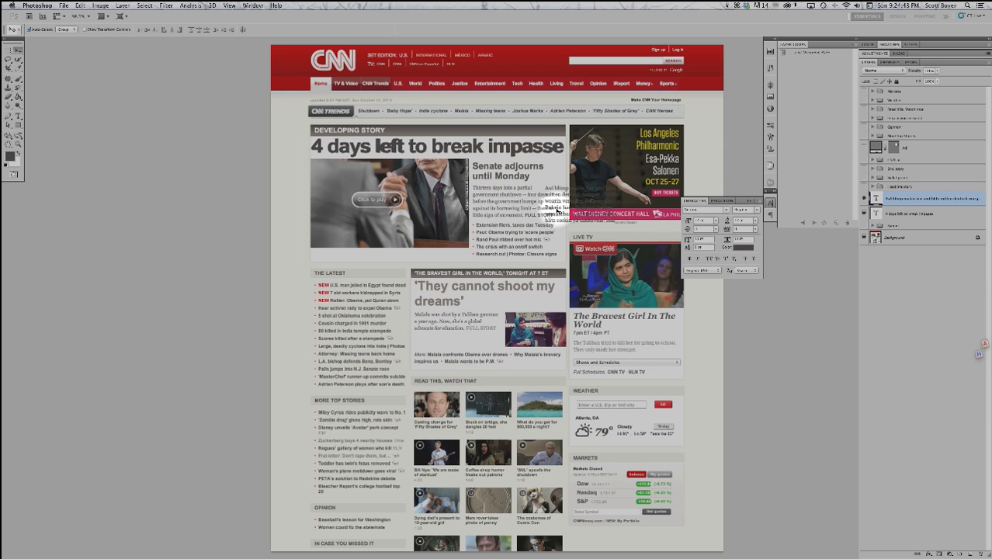
pyautogui.moveTo(556, 208); pyautogui.dragTo(484, 208)
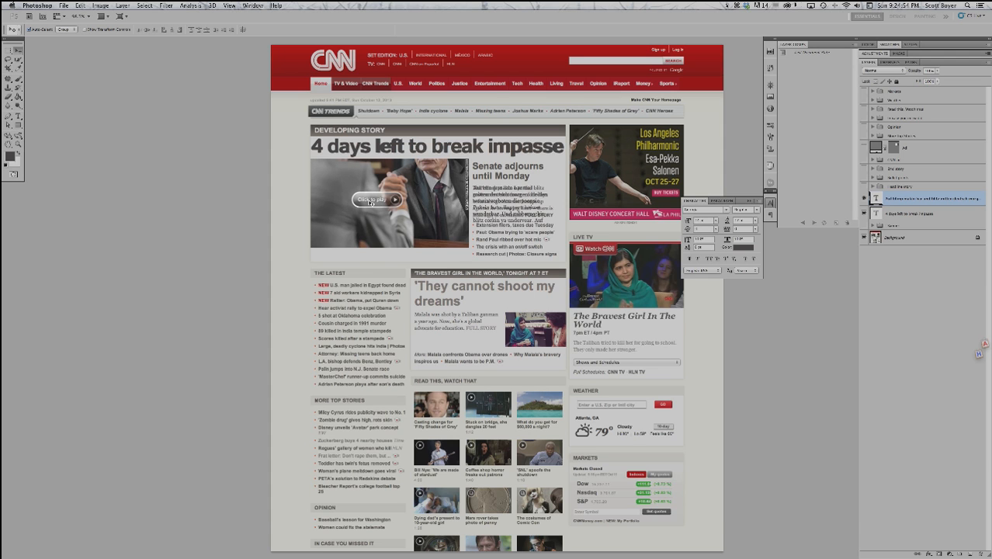
pyautogui.press('Left')
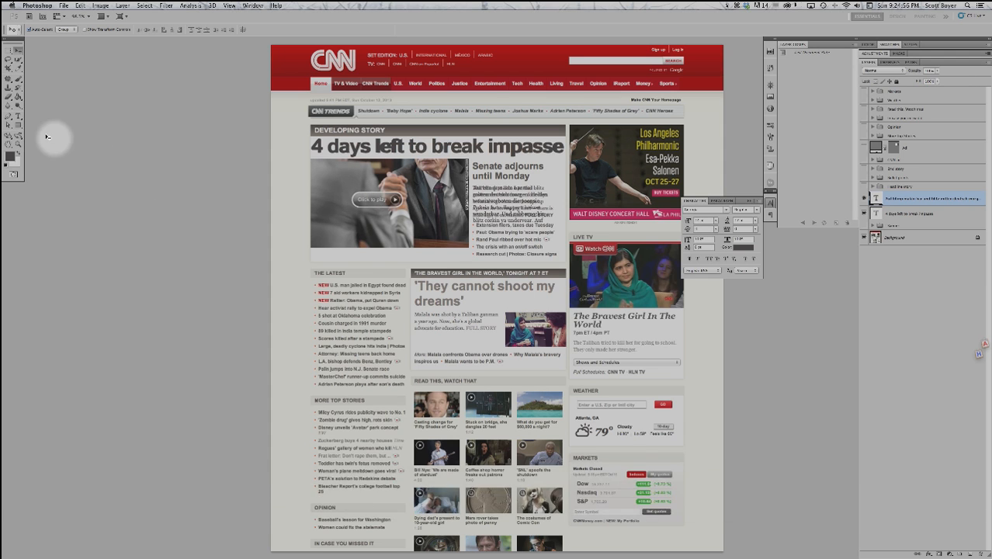
pyautogui.click(17, 116)
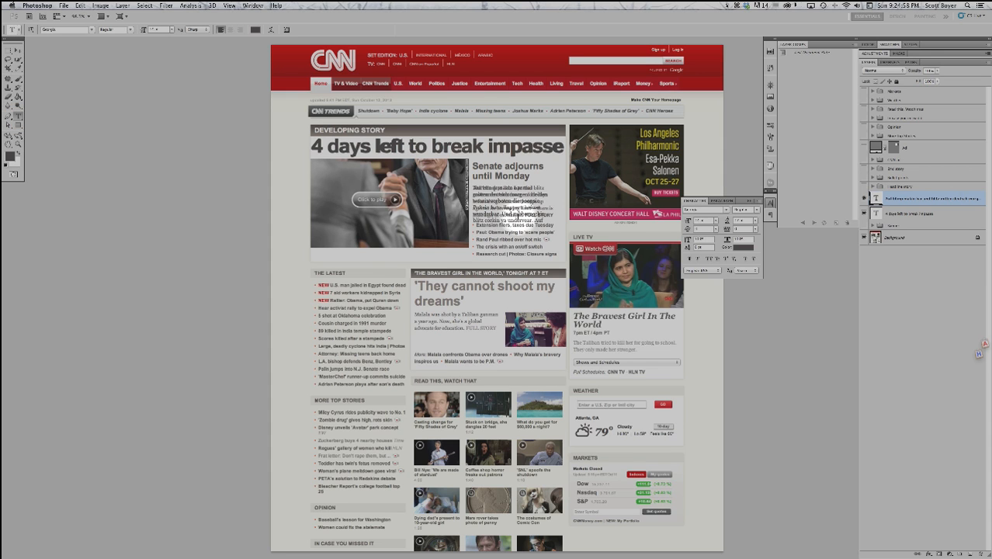
pyautogui.click(514, 222)
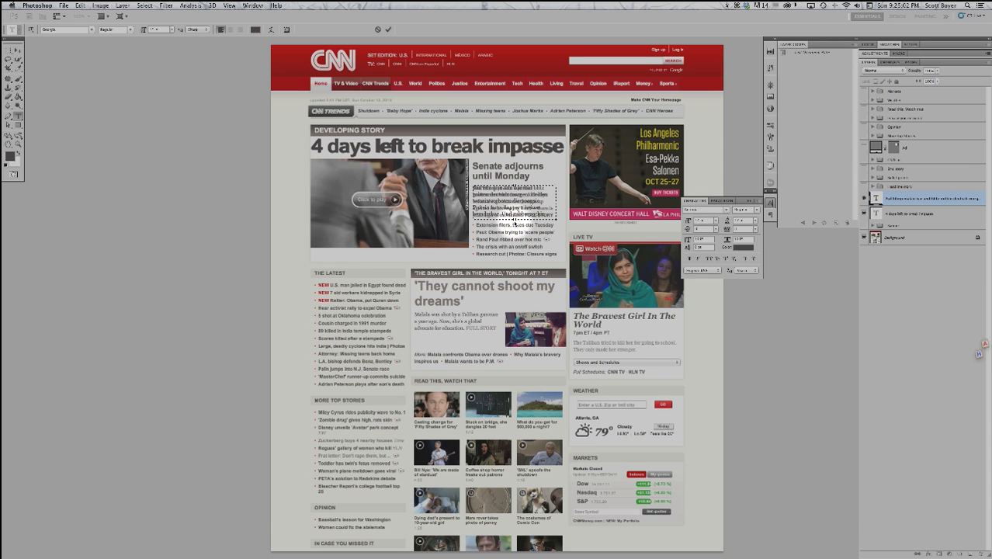
pyautogui.press('Return')
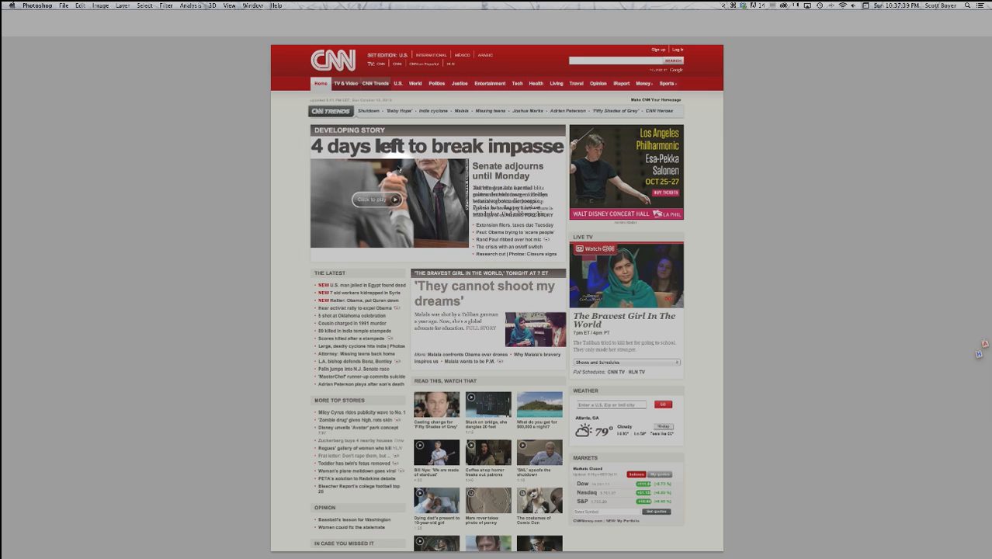
# Switch to the CNN page in Safari and save its clocks photo and CNN logo image to the desktop
pyautogui.press('super+Tab')
pyautogui.press('super+Tab')
pyautogui.press('super+Tab')
pyautogui.press('super+Tab')
pyautogui.press('super+Tab')
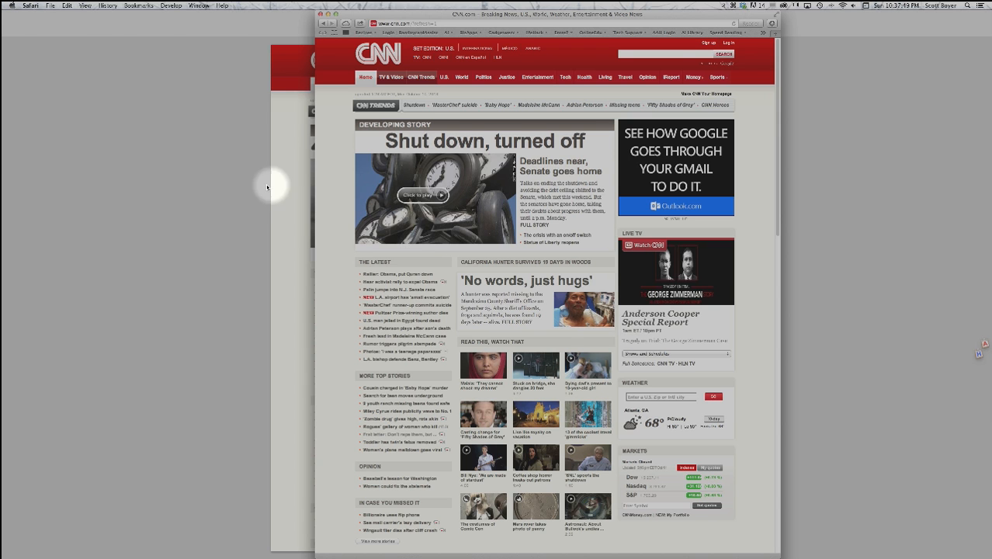
pyautogui.click(225, 182)
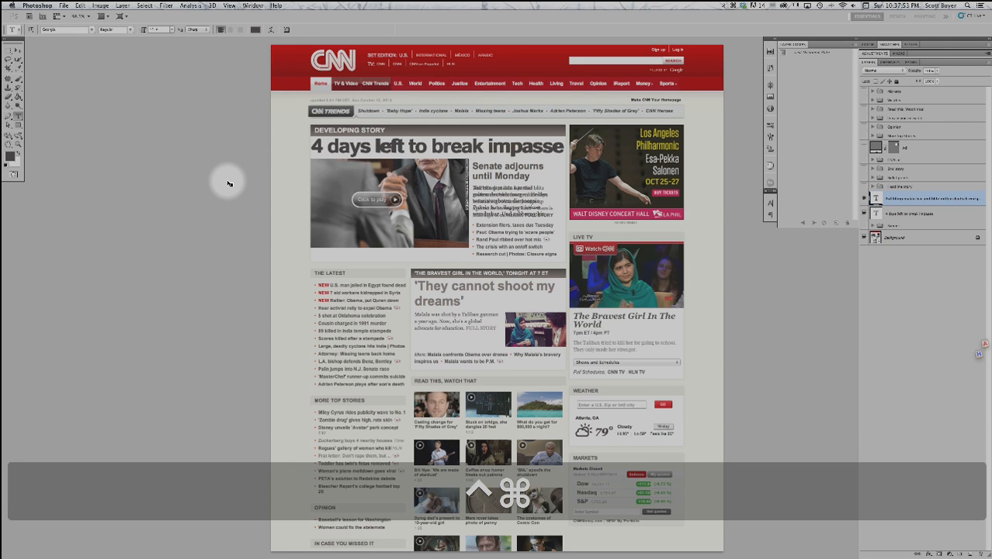
pyautogui.press('ctrl+super+h')
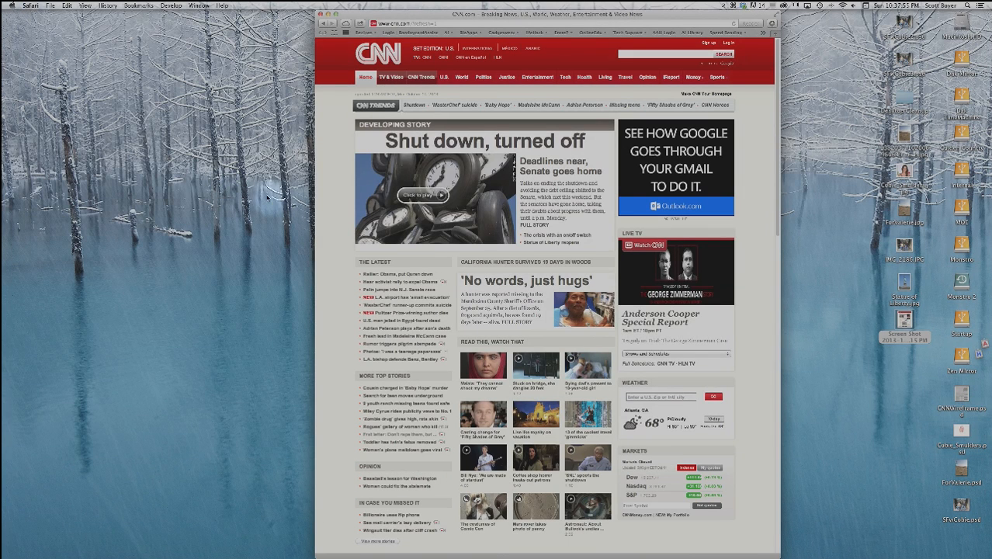
pyautogui.moveTo(469, 192); pyautogui.dragTo(224, 364)
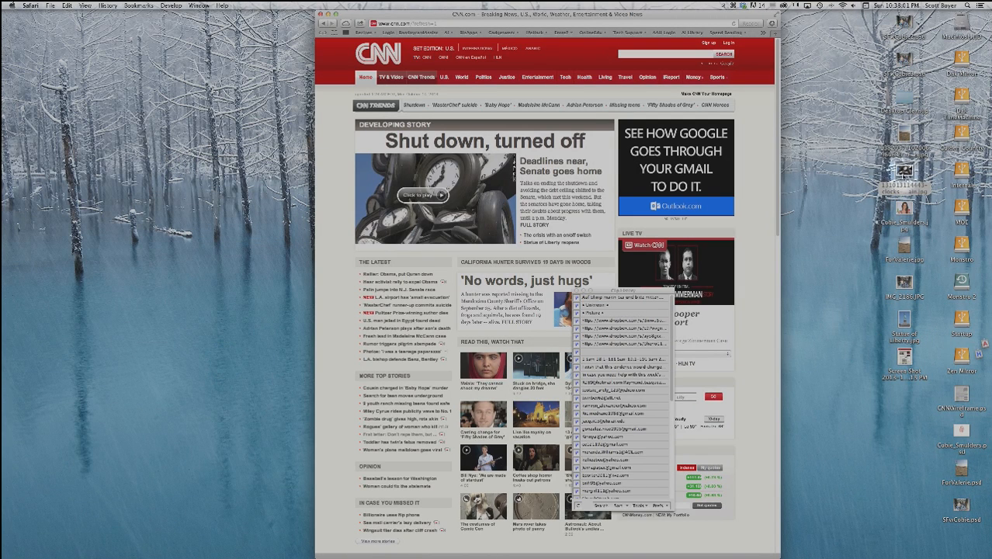
pyautogui.click(577, 290)
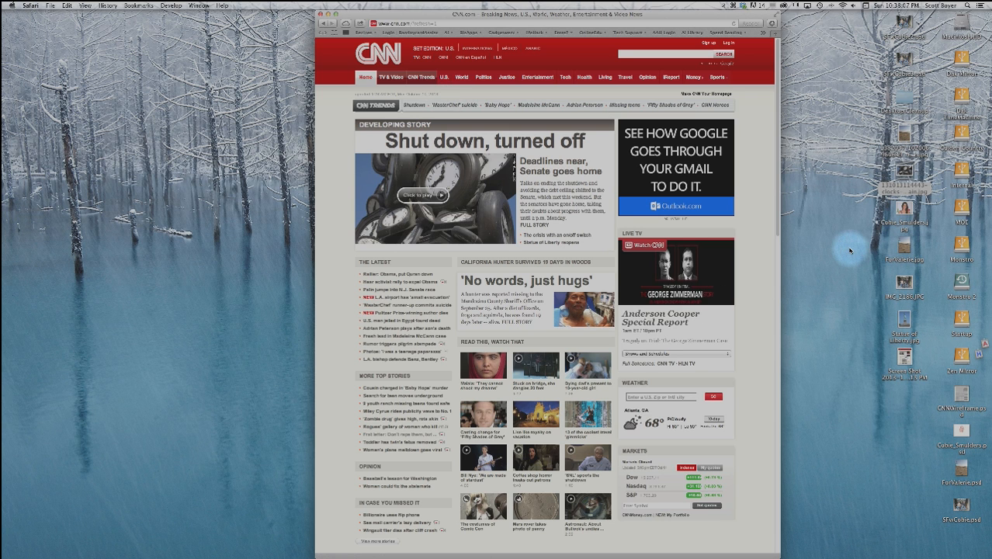
pyautogui.click(905, 355)
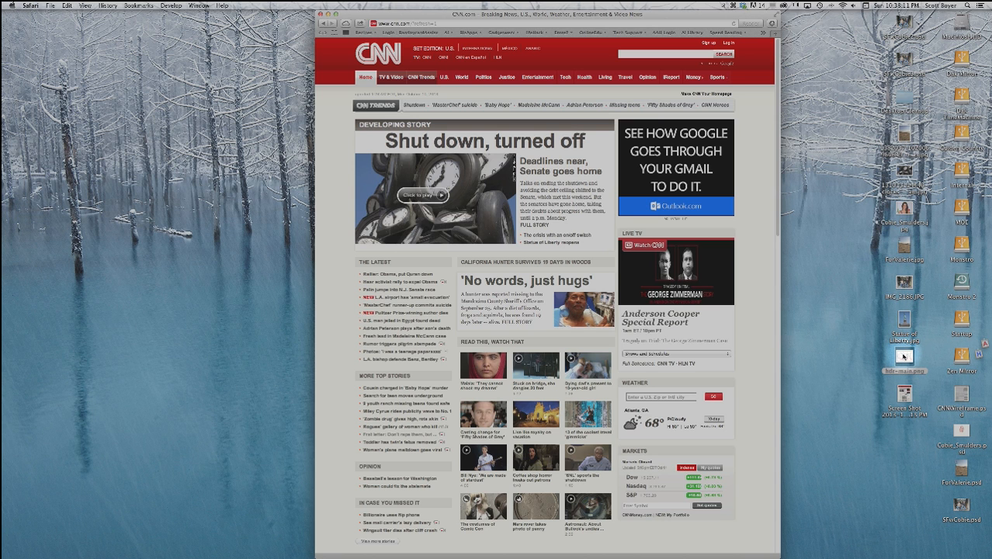
# Select hdr-main.png and the clocks JPG on the desktop and open both in Photoshop
pyautogui.click(904, 356)
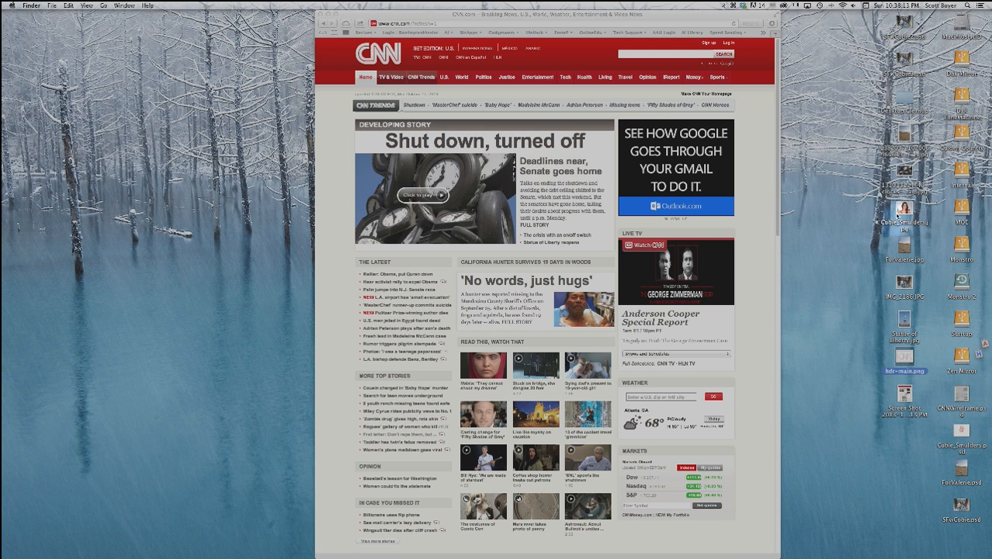
pyautogui.press('super')
pyautogui.keyDown('super'); pyautogui.click(905, 169); pyautogui.keyUp('super')
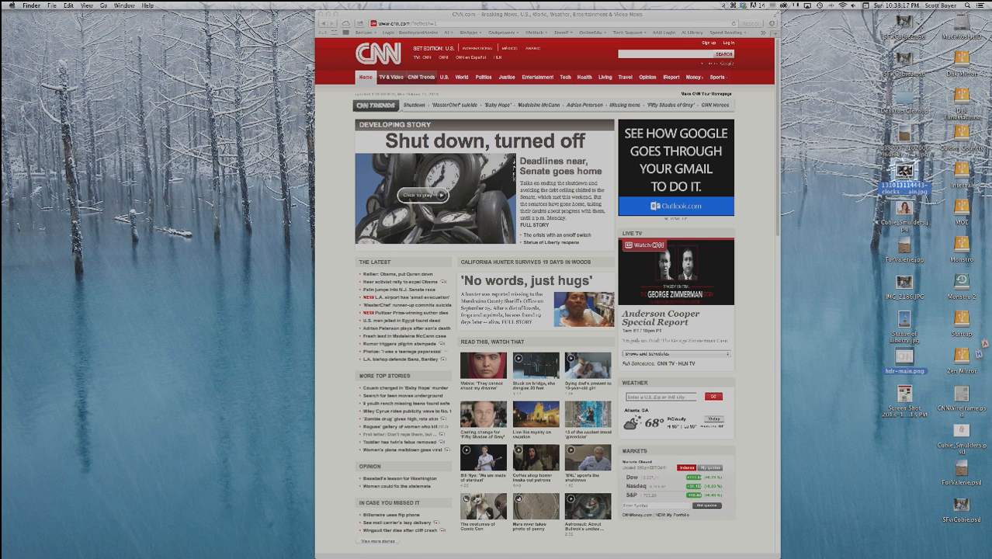
pyautogui.moveTo(905, 170); pyautogui.dragTo(8, 204)
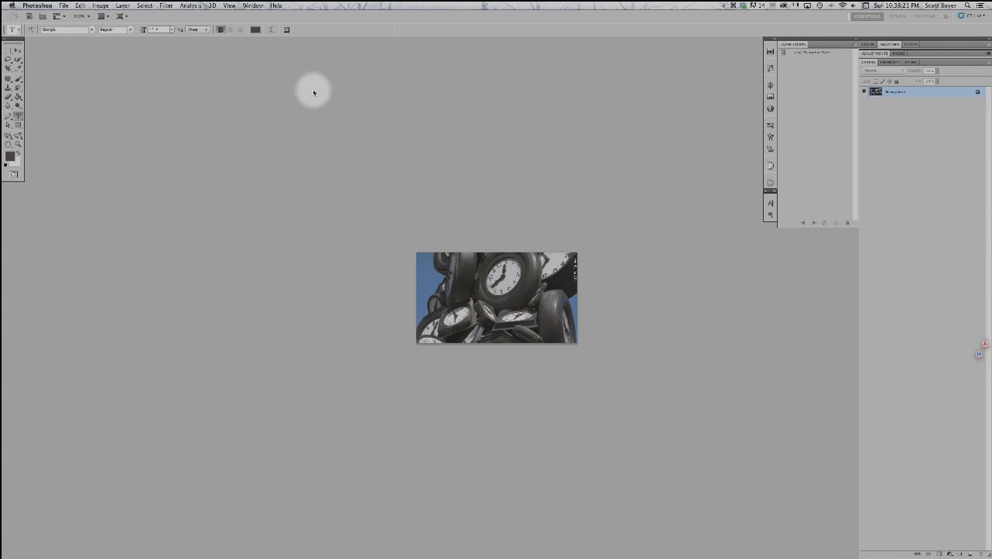
# Return from full-screen to standard screen mode and enlarge the tabbed document window holding the clocks photo and hdr-main.png
pyautogui.press('f')
pyautogui.press('f')
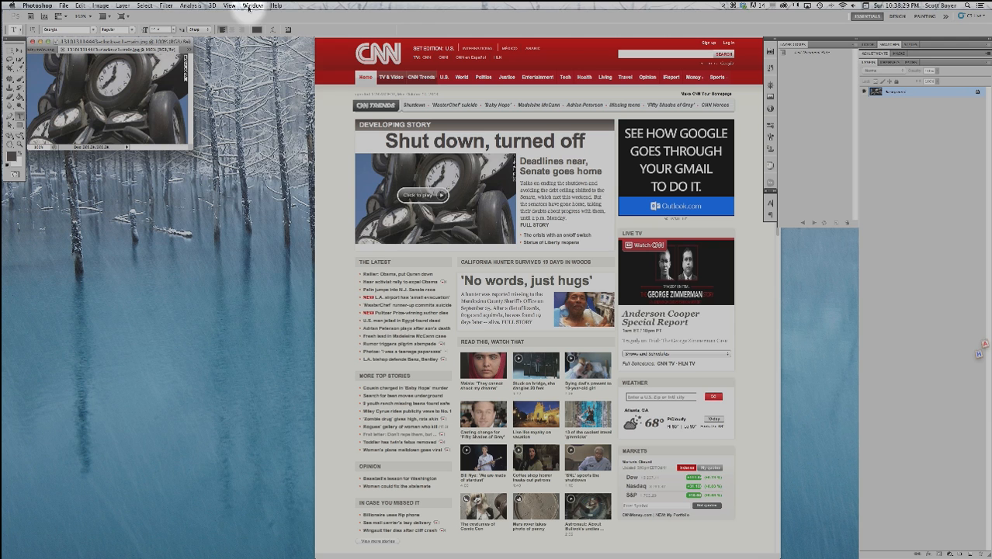
pyautogui.click(252, 6)
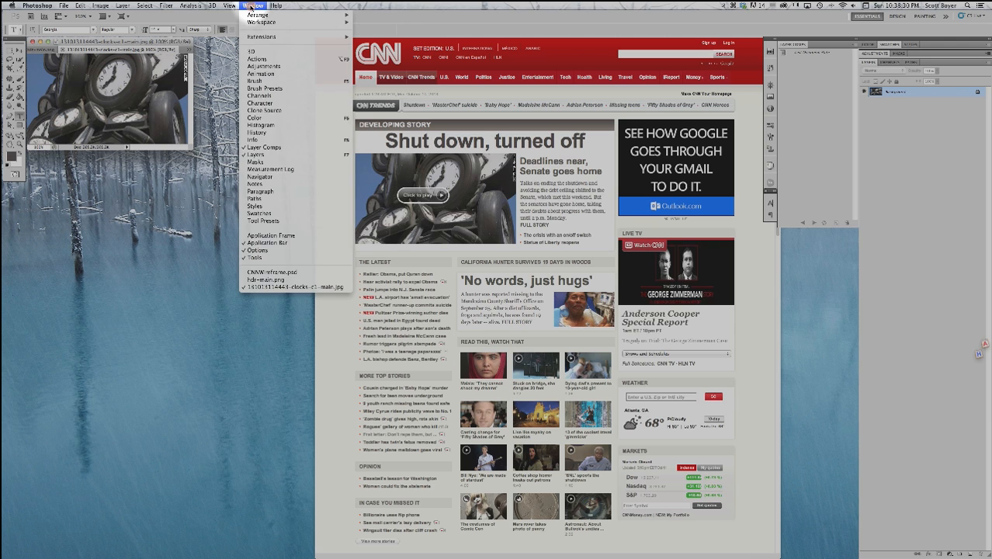
pyautogui.click(301, 280)
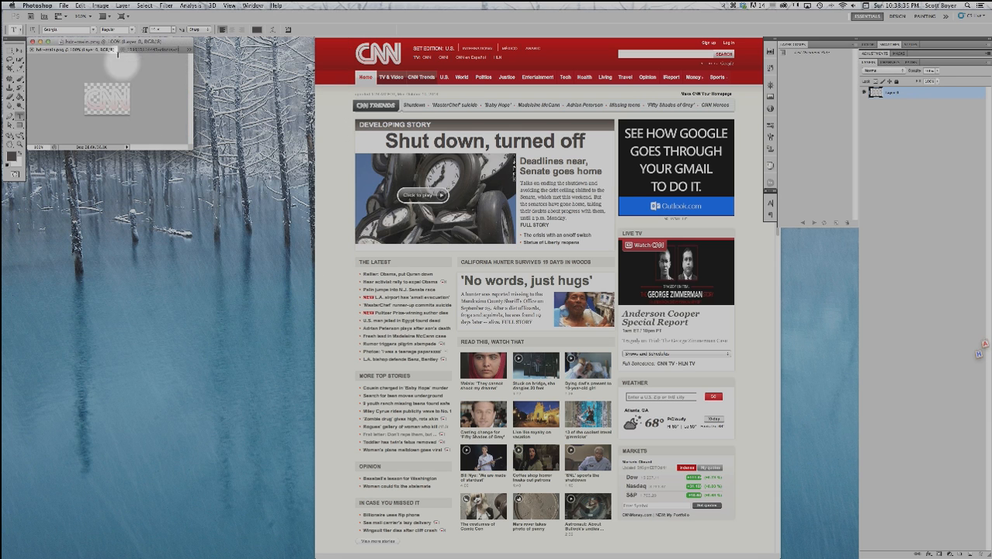
pyautogui.click(135, 49)
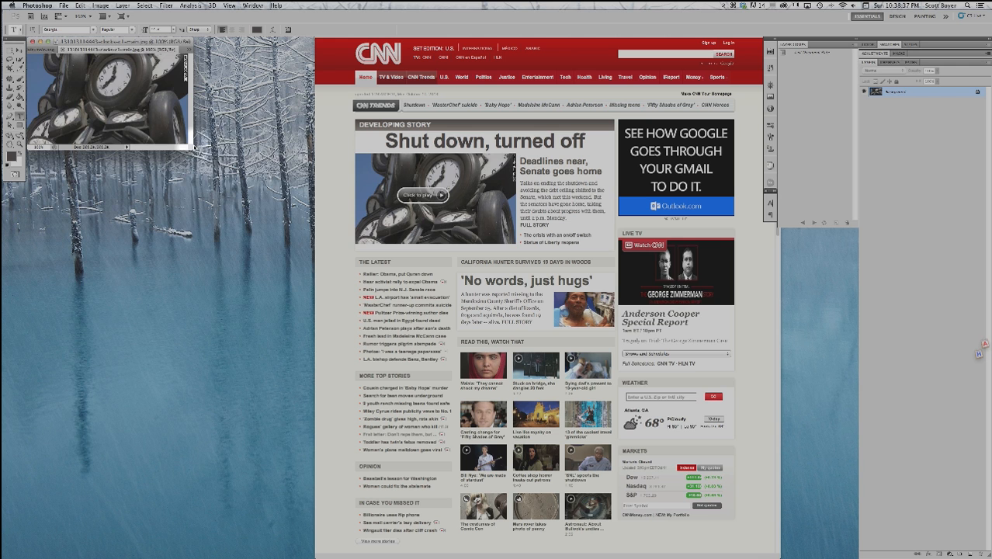
pyautogui.moveTo(189, 144); pyautogui.dragTo(360, 308)
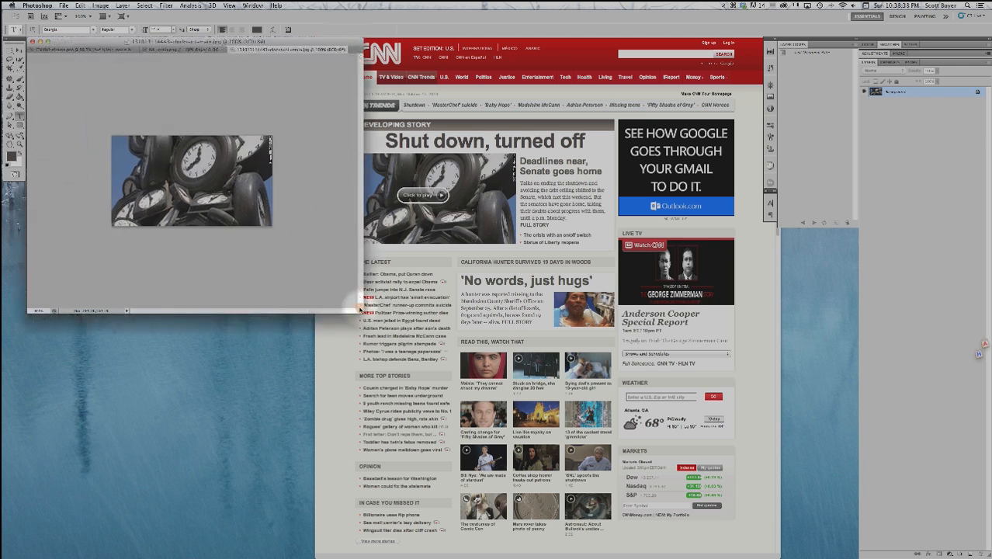
# Bring CNNWireframe.psd to the front, hide Safari, and fit the whole wireframe on screen
pyautogui.click(76, 49)
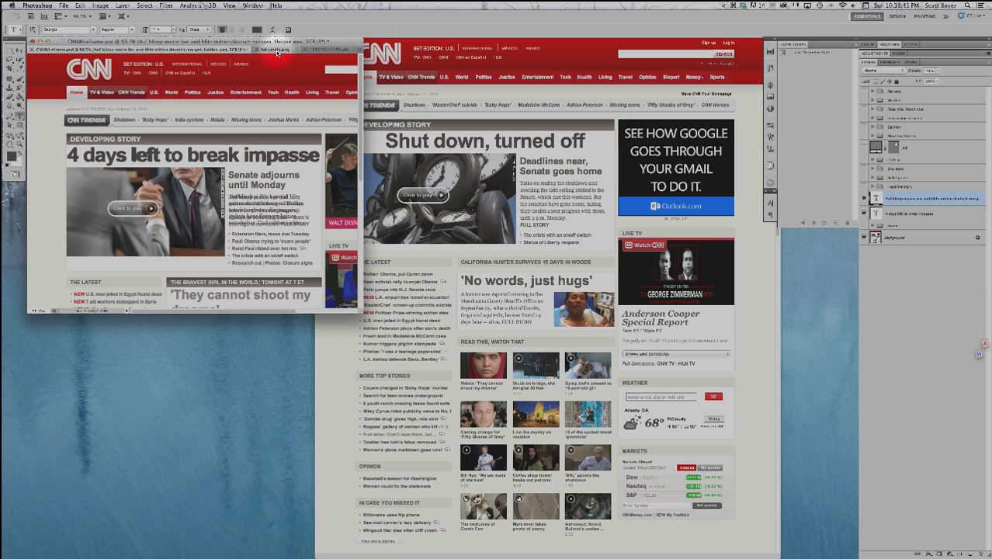
pyautogui.click(590, 544)
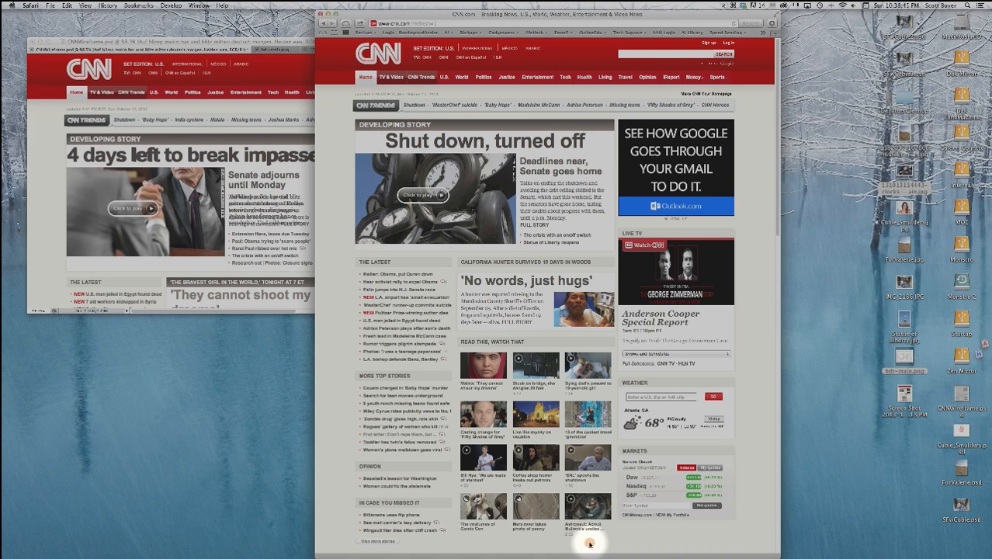
pyautogui.press('super+h')
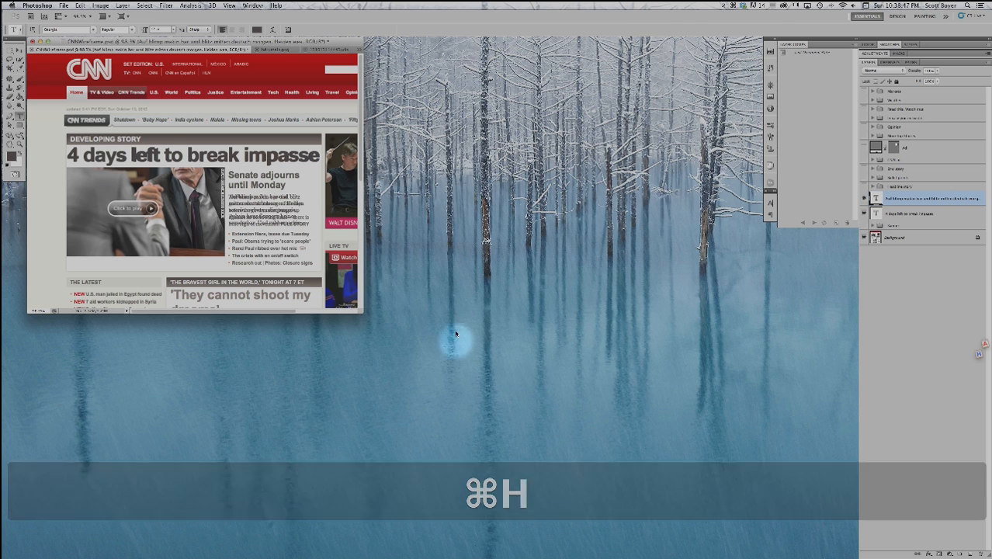
pyautogui.press('super+0')
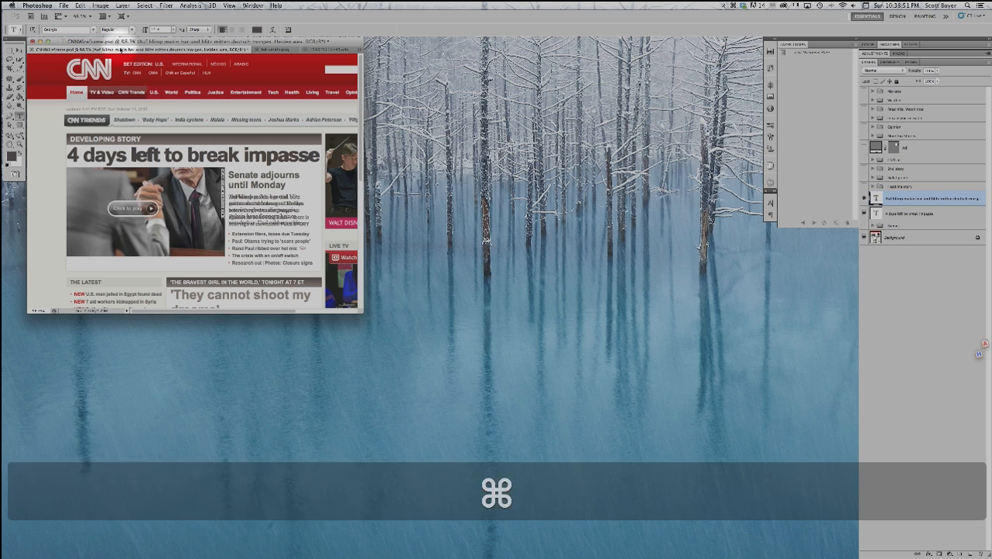
pyautogui.press('super+0')
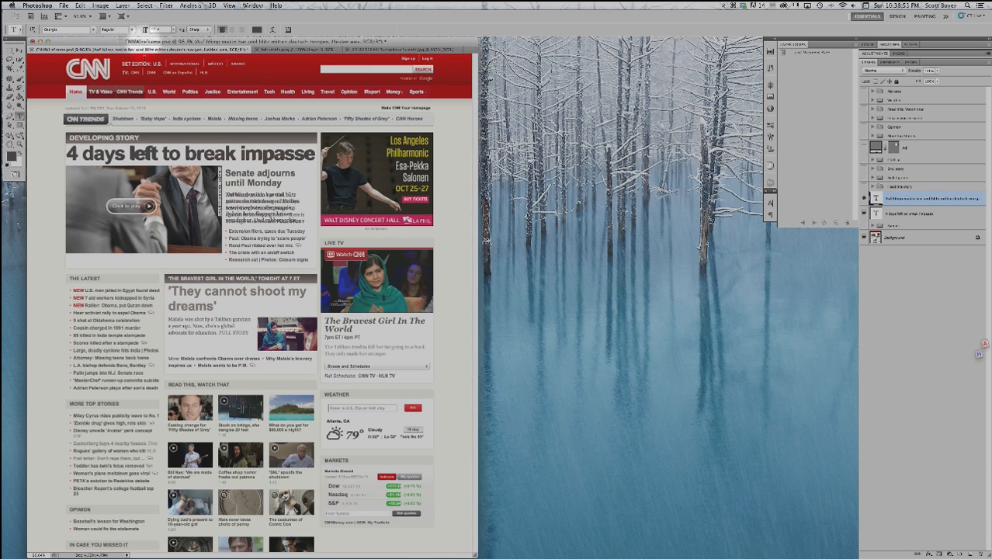
# Float the clocks photo in its own window beside the wireframe and shrink that window to the image
pyautogui.moveTo(376, 49); pyautogui.dragTo(526, 48)
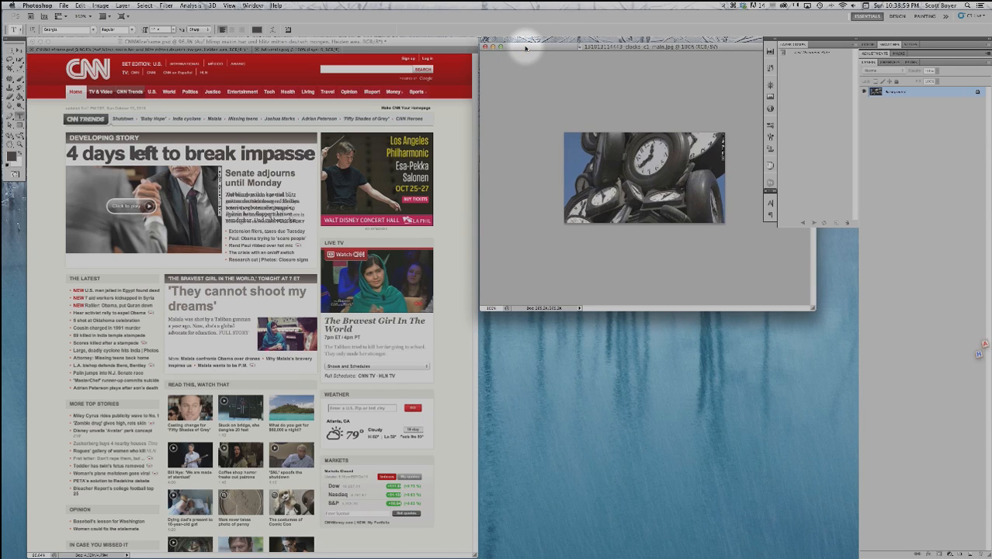
pyautogui.press('super+minus')
pyautogui.press('super+equal')
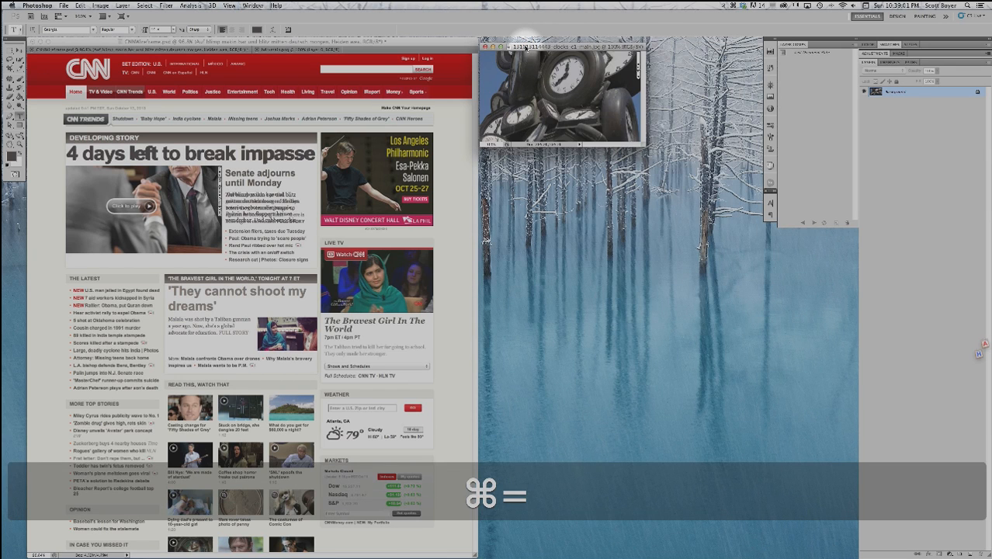
pyautogui.click(366, 38)
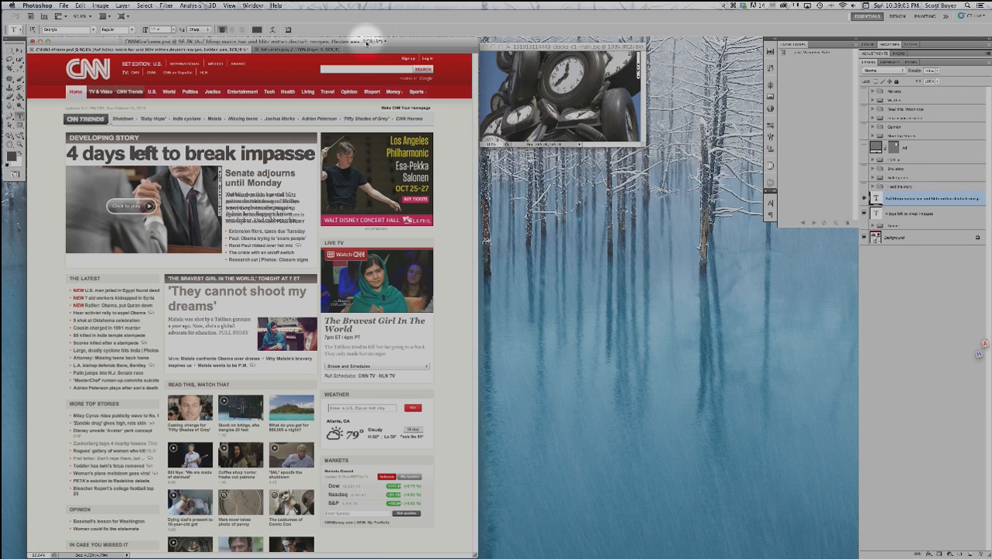
# Float hdr-main.png in its own window below the clocks photo at 200% zoom and activate the Move tool
pyautogui.moveTo(309, 51); pyautogui.dragTo(551, 165)
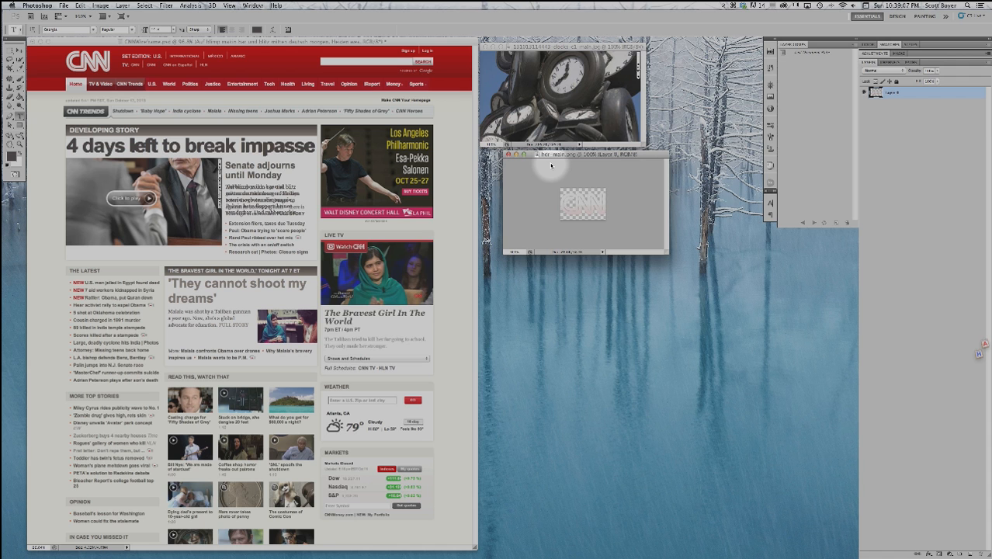
pyautogui.press('super+minus')
pyautogui.press('super+equal')
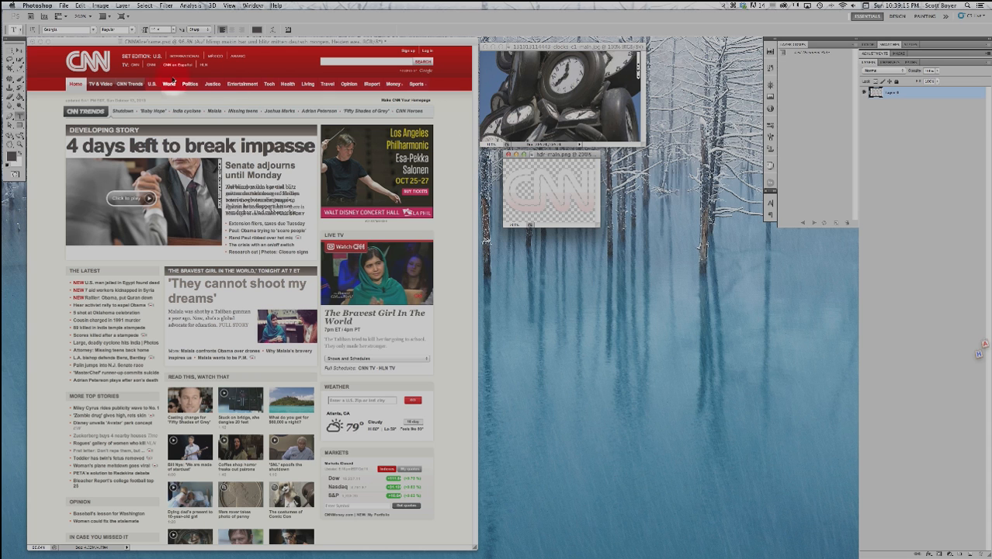
pyautogui.click(11, 49)
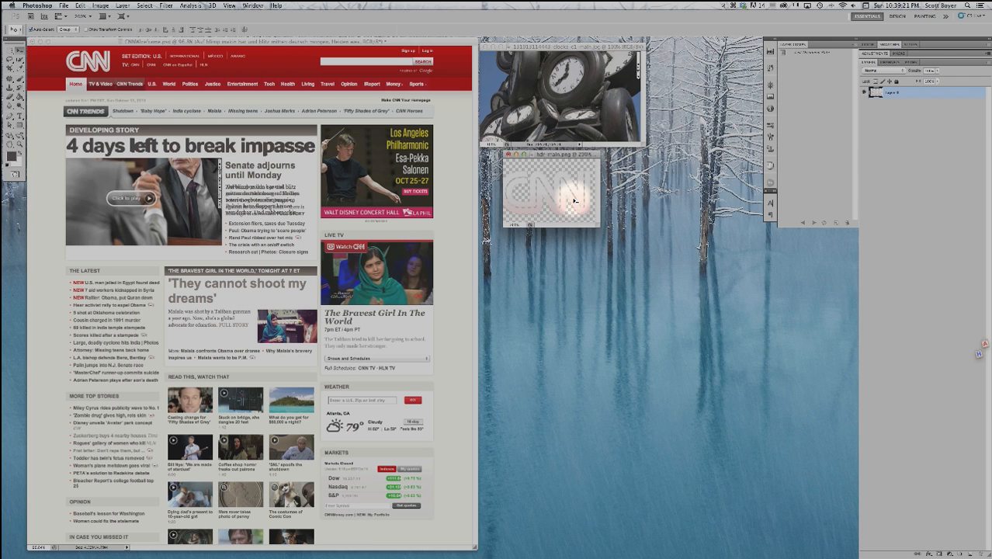
# Copy the CNN logo from hdr-main.png into the wireframe and align it exactly over the header's original logo
pyautogui.moveTo(573, 195); pyautogui.dragTo(275, 73)
pyautogui.press('super+v')
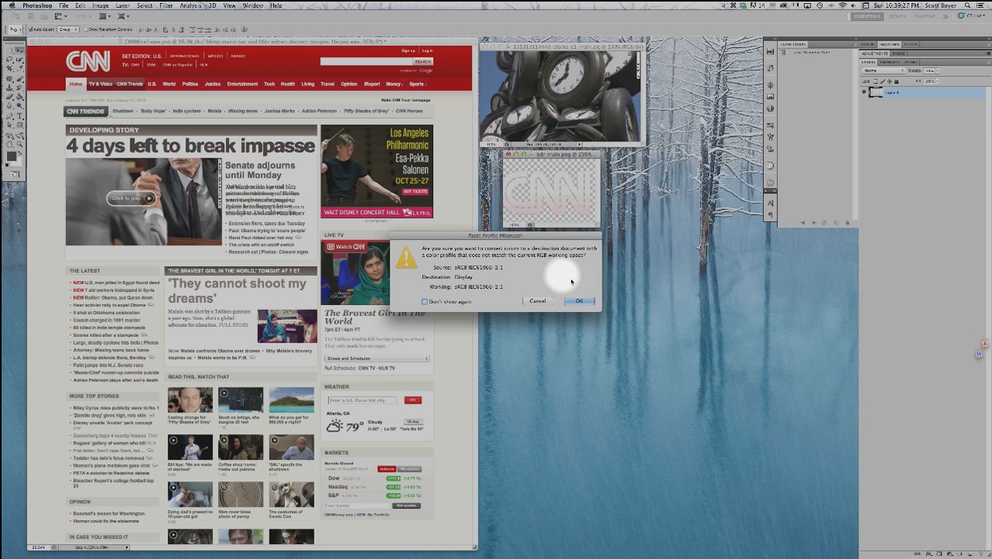
pyautogui.click(579, 301)
pyautogui.click(426, 211)
pyautogui.moveTo(293, 60); pyautogui.dragTo(108, 65)
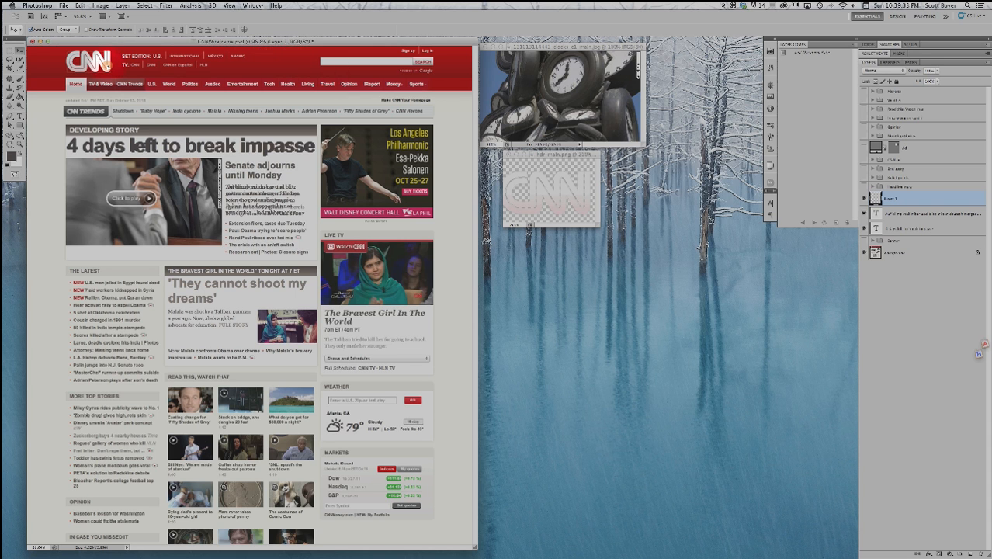
pyautogui.press('Up')
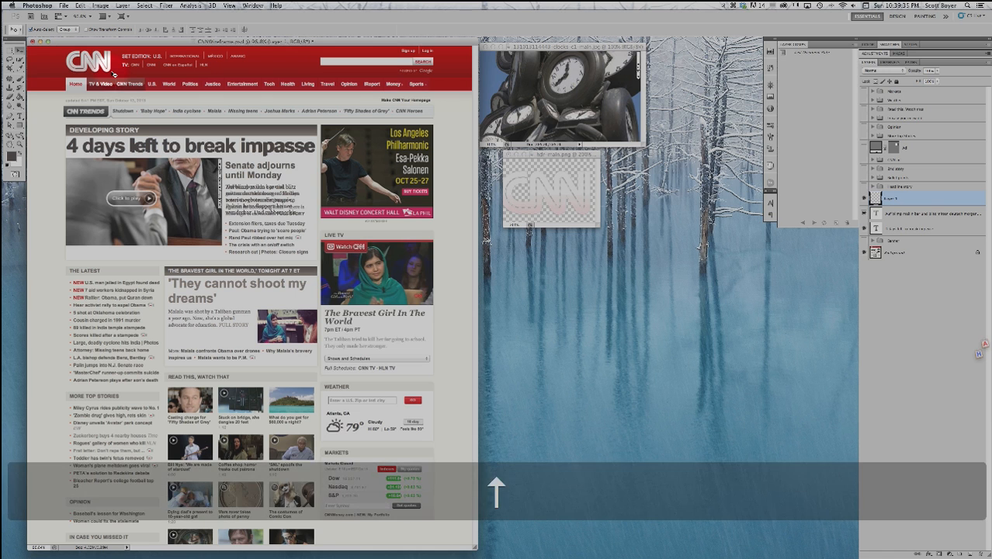
pyautogui.press('Left')
# Copy the clocks photo into the wireframe and align it exactly over the lead story's picture
pyautogui.click(594, 103)
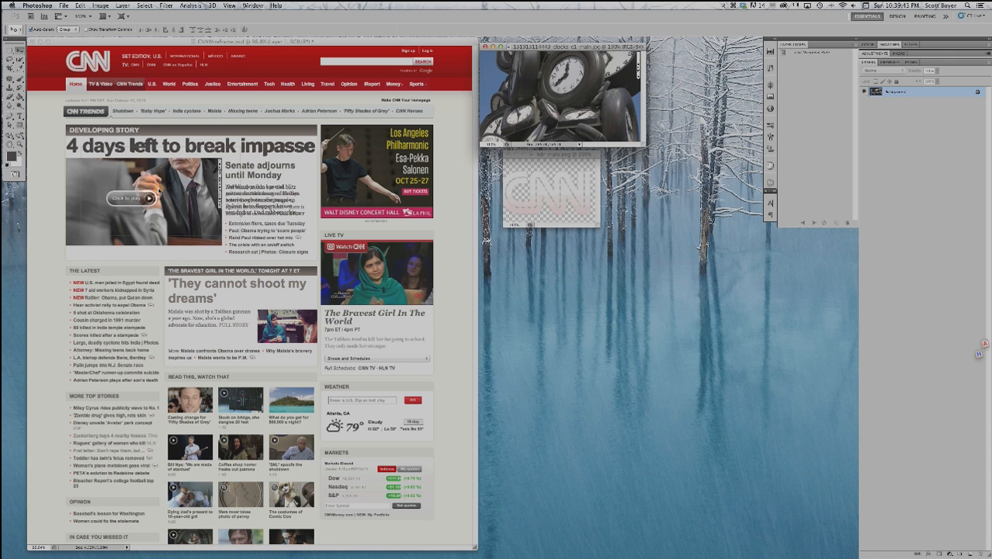
pyautogui.moveTo(146, 199); pyautogui.dragTo(144, 201)
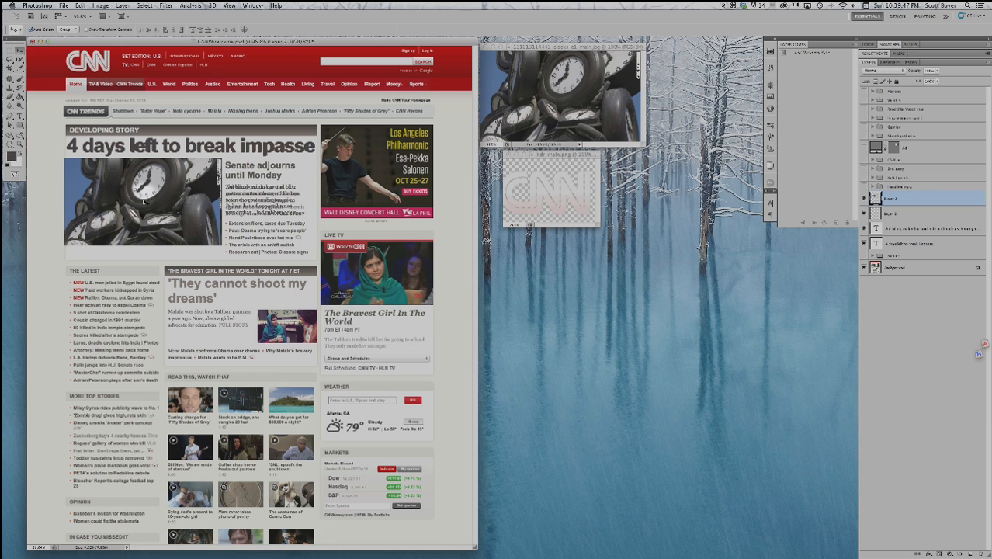
pyautogui.press('Left')
pyautogui.press('Right')
pyautogui.press('Right')
pyautogui.press('Right')
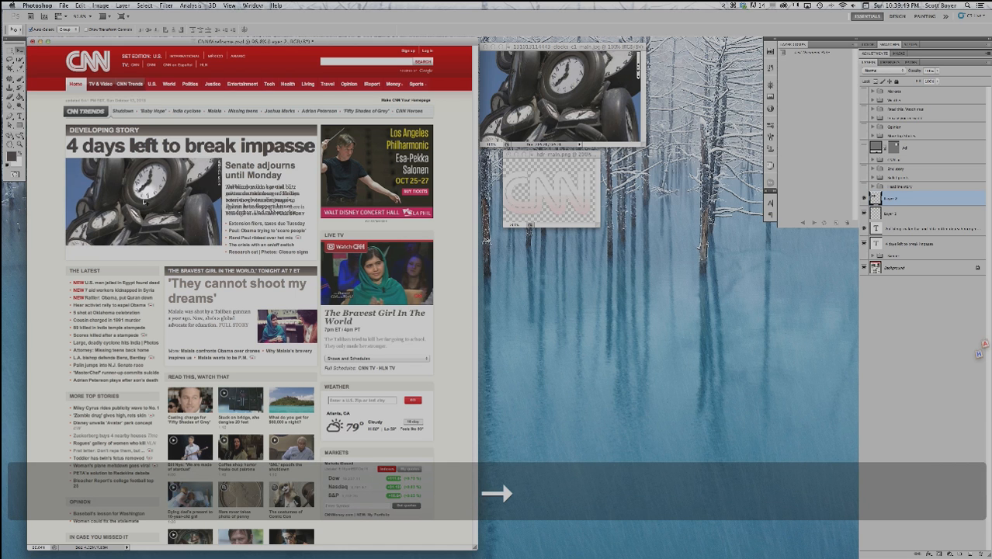
pyautogui.press('Right')
pyautogui.press('Right')
pyautogui.press('Left')
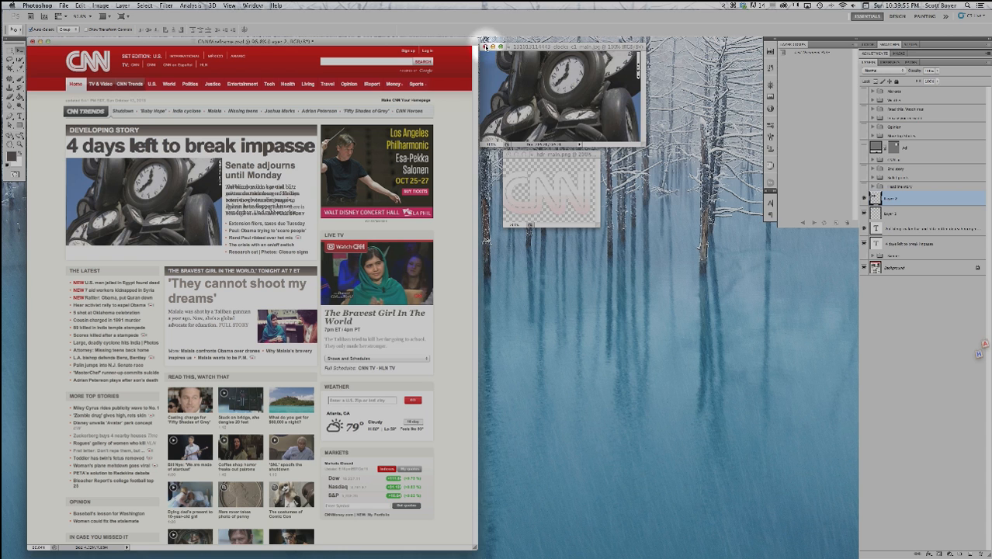
# Close the clocks photo and hdr-main.png without saving changes
pyautogui.click(484, 47)
pyautogui.click(507, 153)
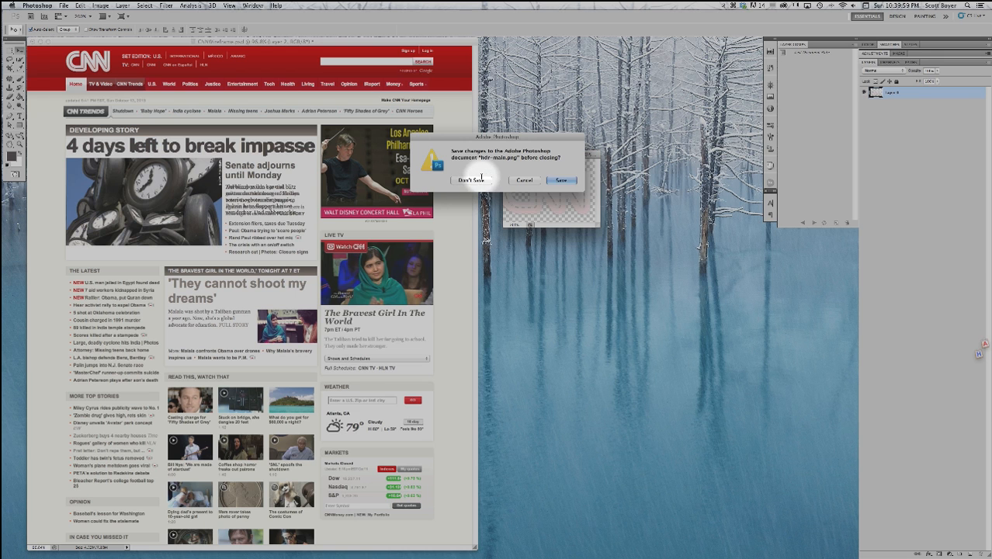
pyautogui.click(473, 179)
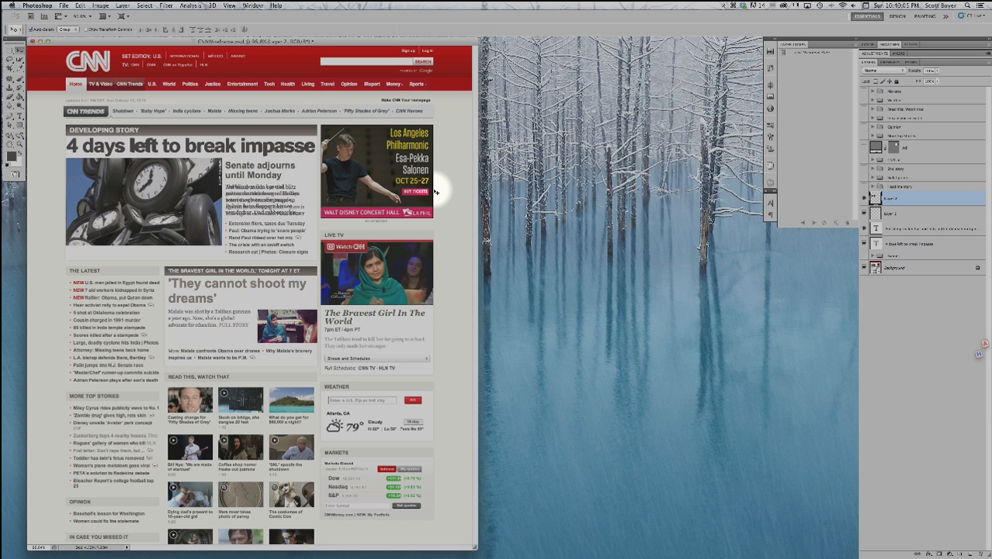
# Select the whole Los Angeles Philharmonic advertisement on the Background layer with the Rectangular Marquee tool
pyautogui.press('super+space')
pyautogui.moveTo(307, 112); pyautogui.dragTo(447, 240)
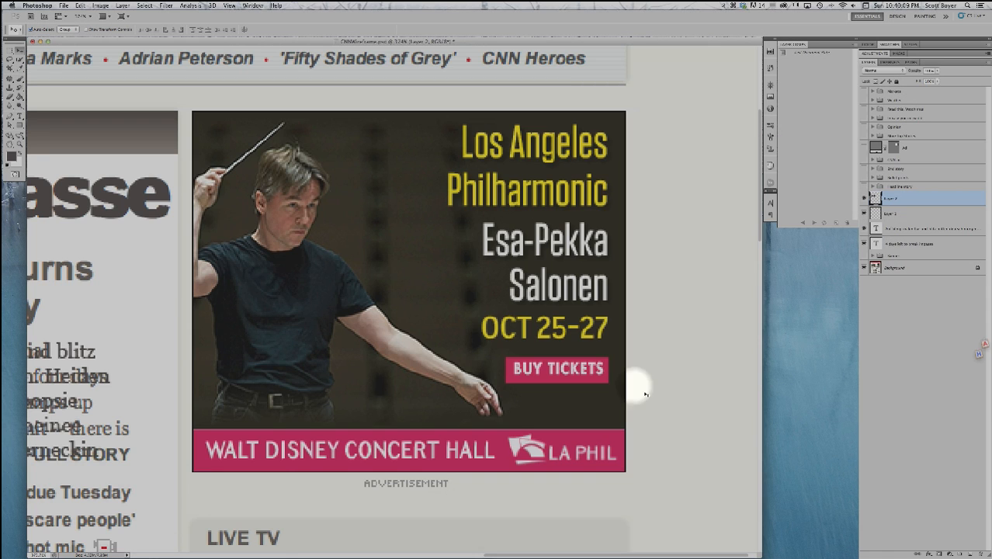
pyautogui.click(883, 269)
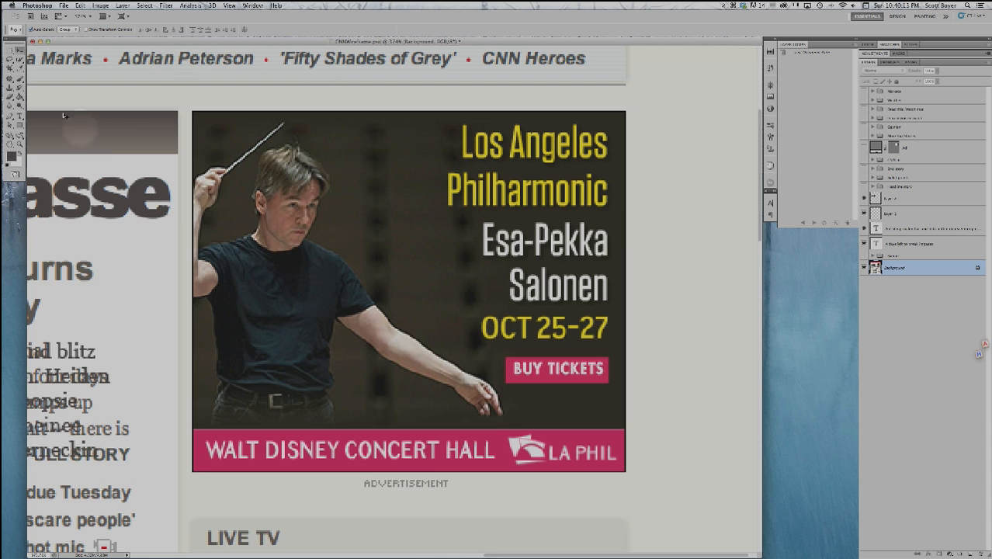
pyautogui.click(10, 50)
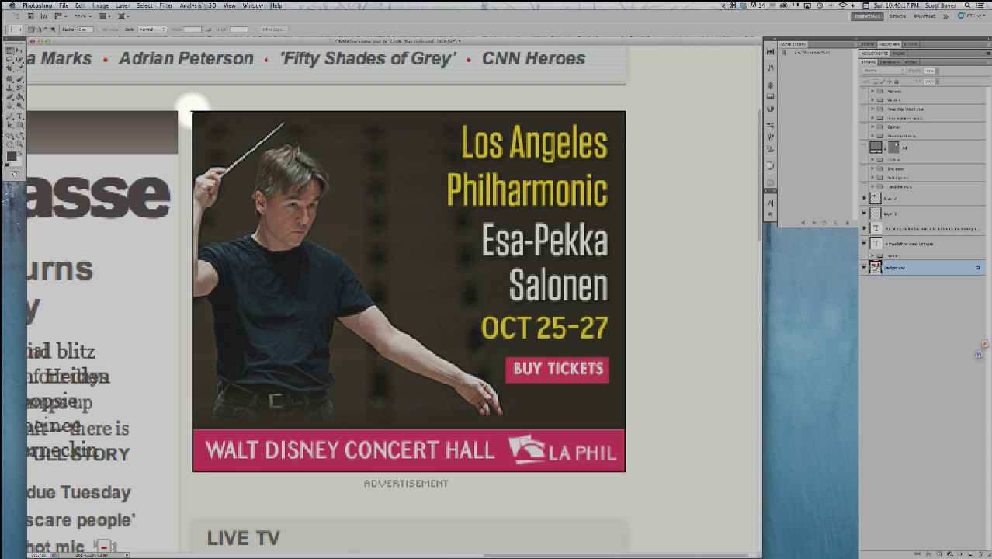
pyautogui.rightClick(191, 110)
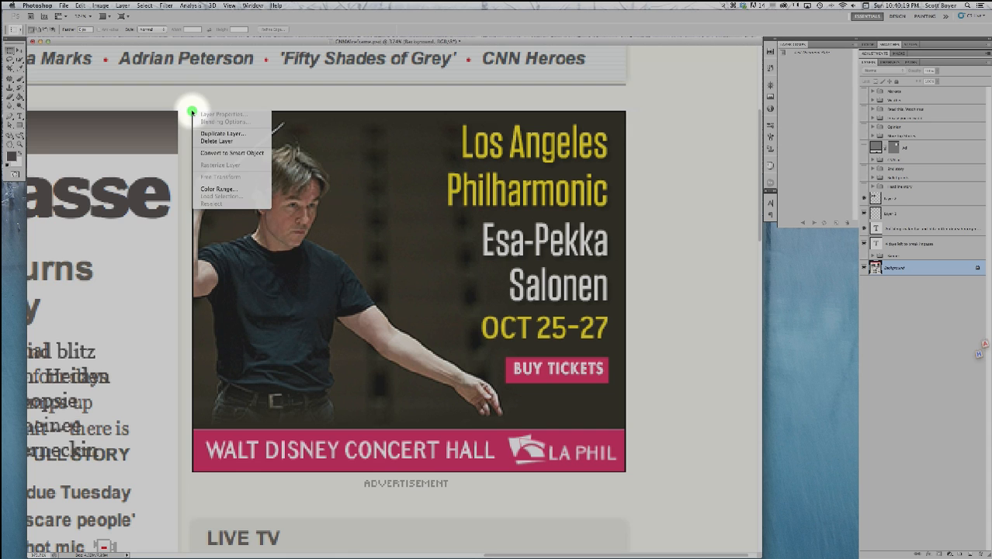
pyautogui.click(255, 171)
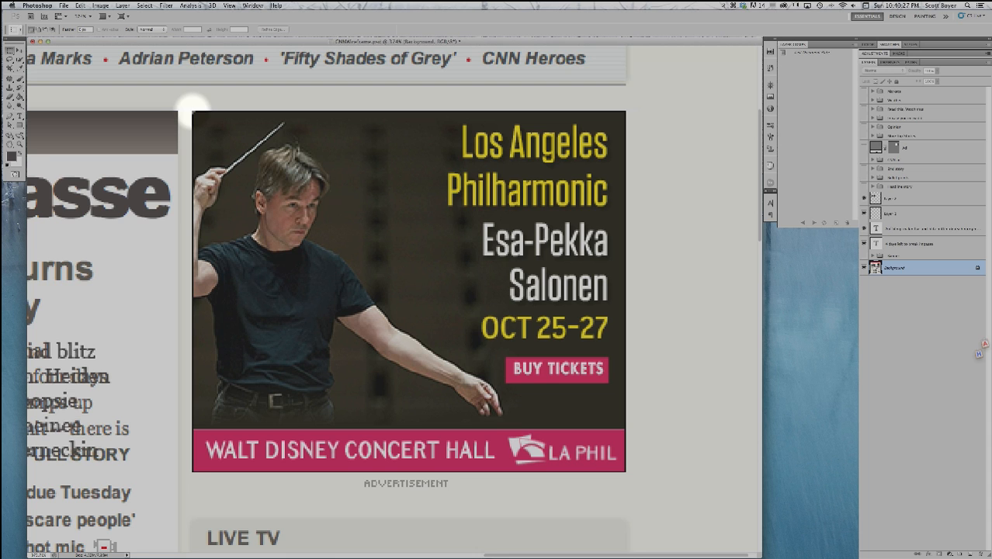
pyautogui.moveTo(196, 114); pyautogui.dragTo(625, 473)
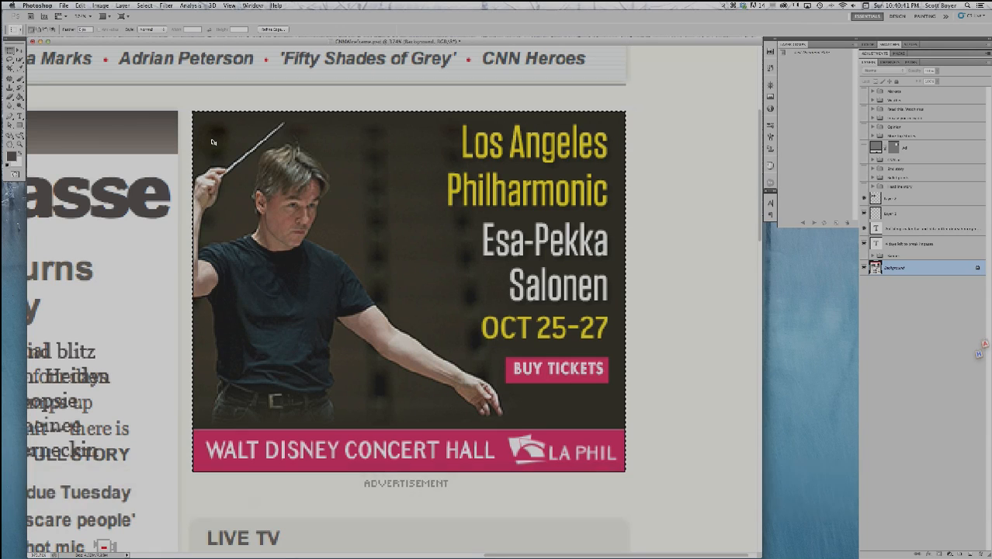
# Copy the selected advertisement onto its own layer, check it with the Background hidden, and rename the layer Ad
pyautogui.press('super+c')
pyautogui.press('super+v')
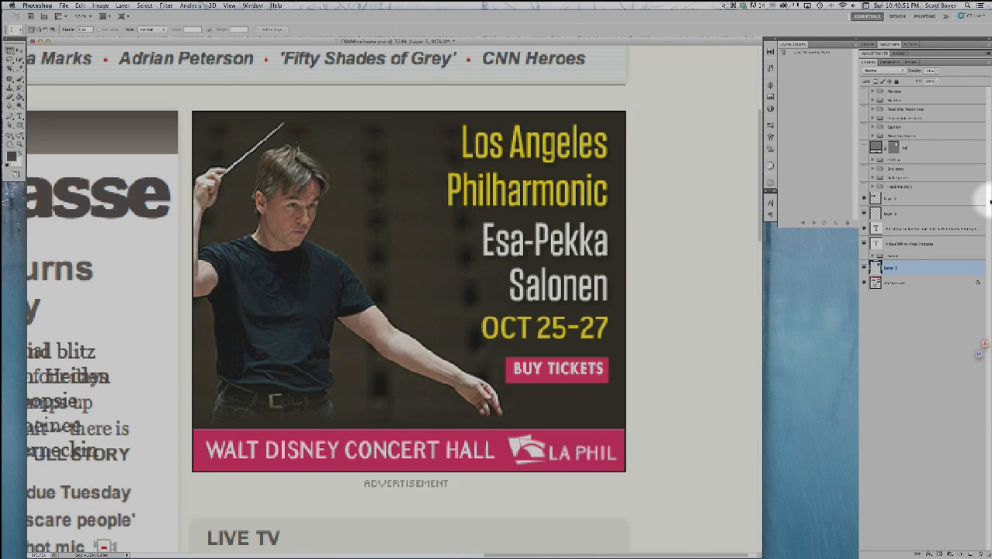
pyautogui.click(863, 284)
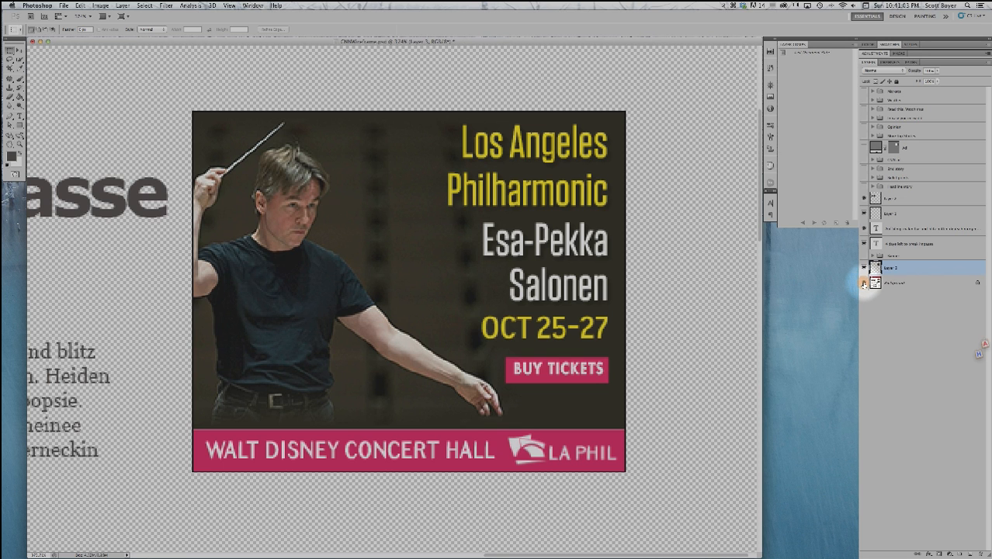
pyautogui.click(863, 284)
pyautogui.doubleClick(890, 267)
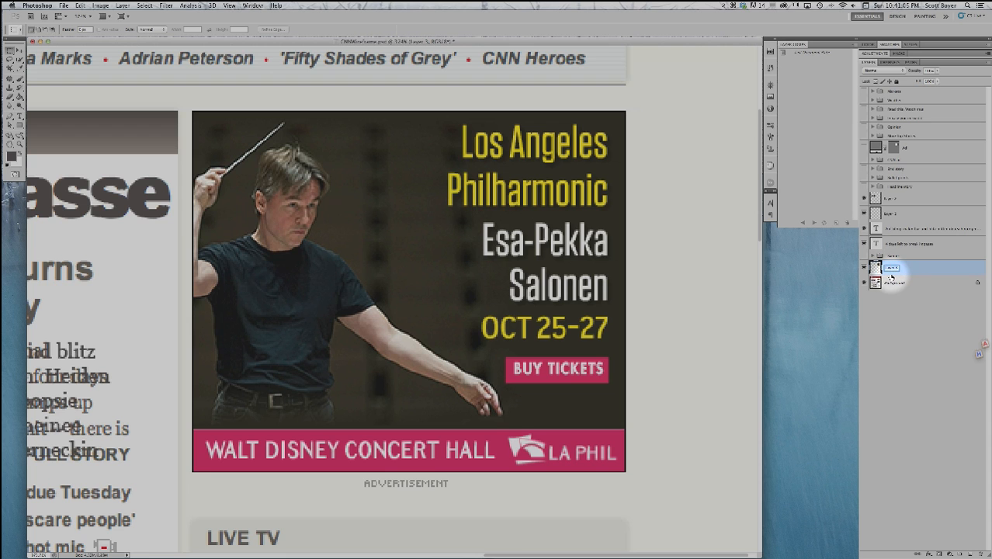
pyautogui.write('Ad')
pyautogui.press('Return')
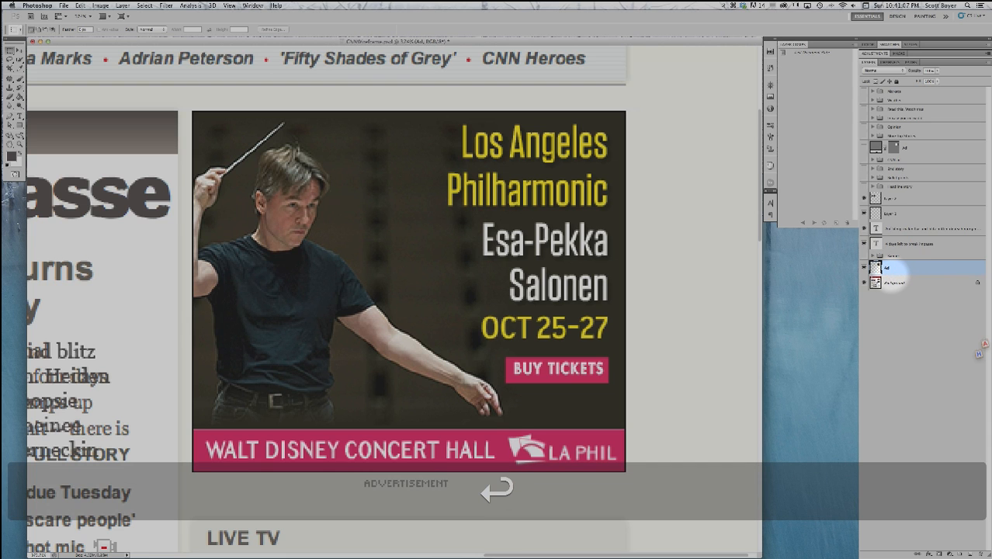
# Fit the wireframe on screen, hide the Background layer, and show only the red bar from the header shapes group
pyautogui.press('super+0')
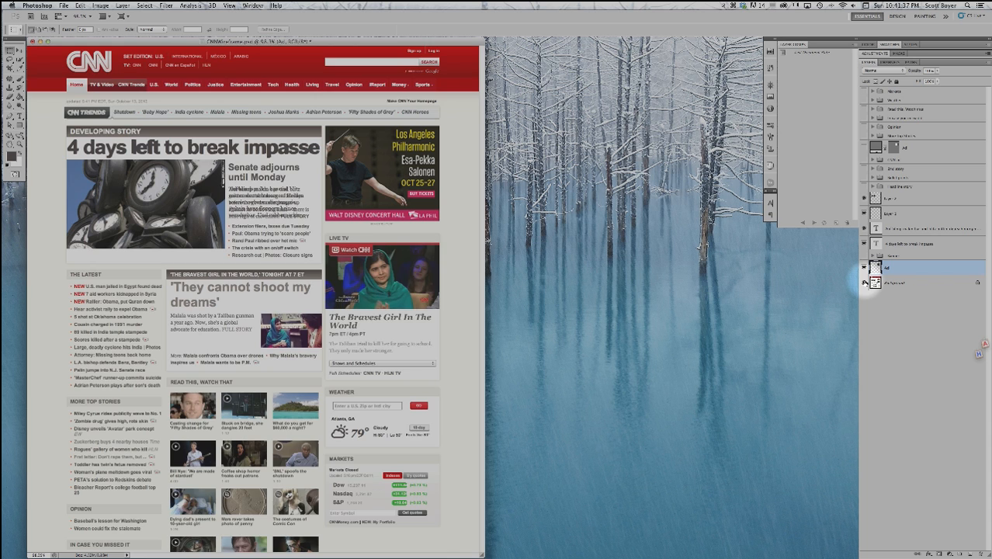
pyautogui.click(864, 282)
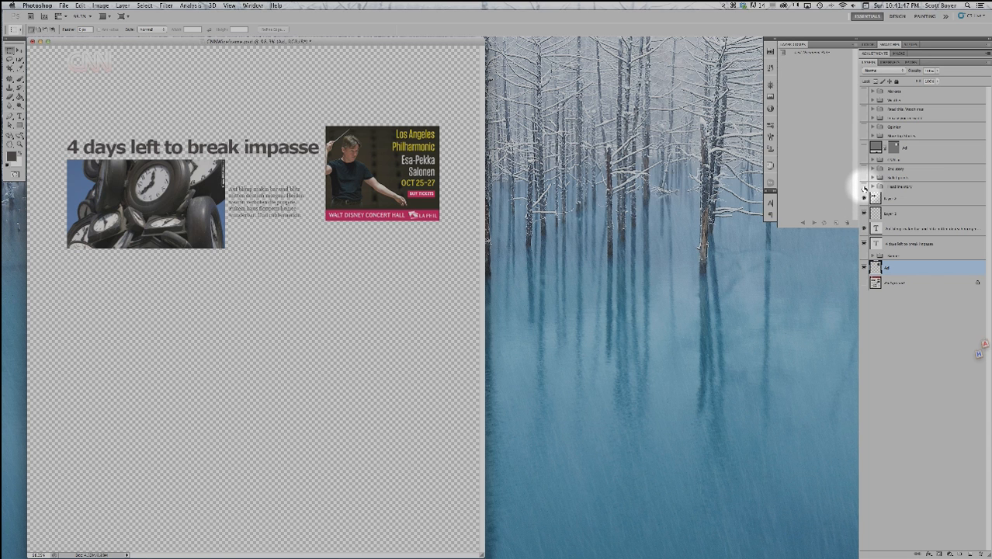
pyautogui.click(863, 189)
pyautogui.click(864, 188)
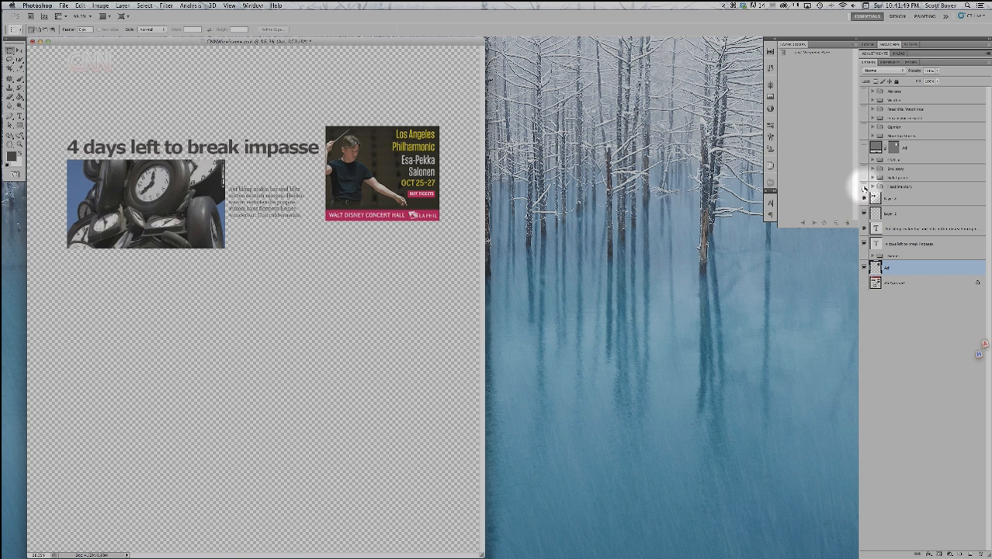
pyautogui.click(864, 255)
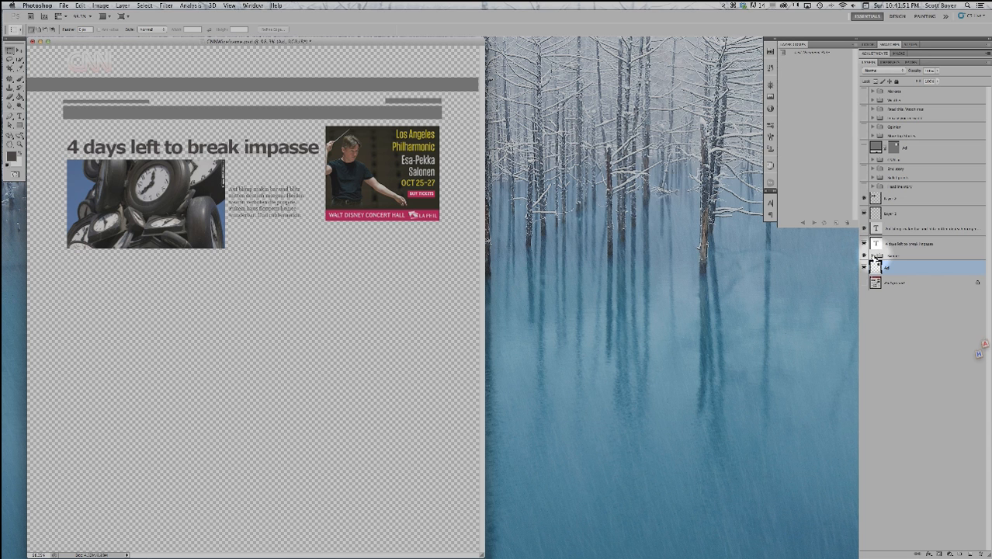
pyautogui.click(870, 255)
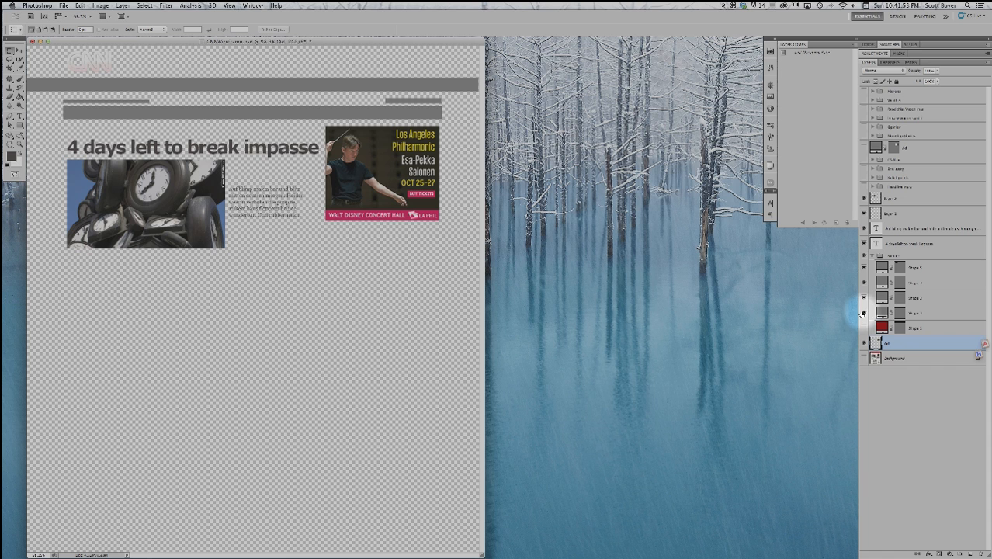
pyautogui.click(864, 256)
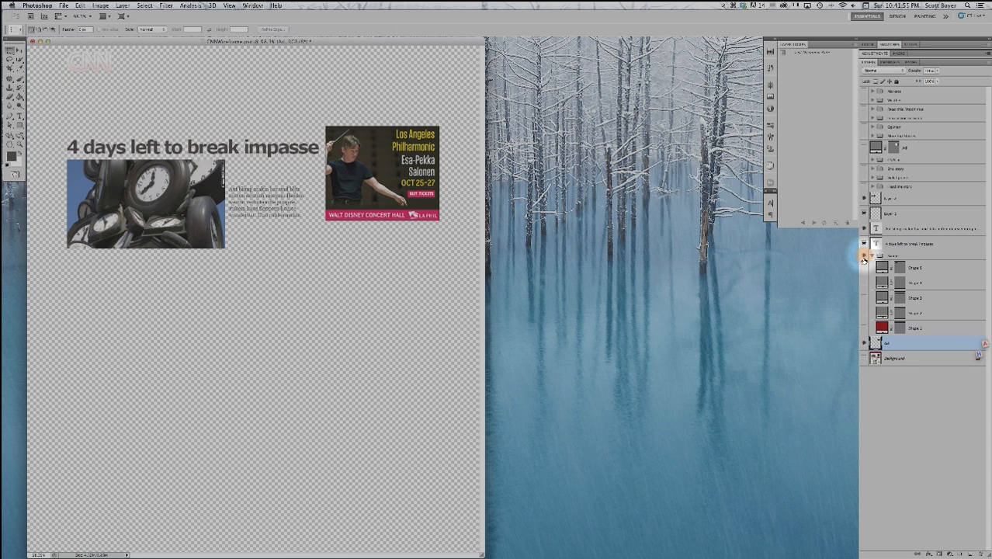
pyautogui.click(863, 329)
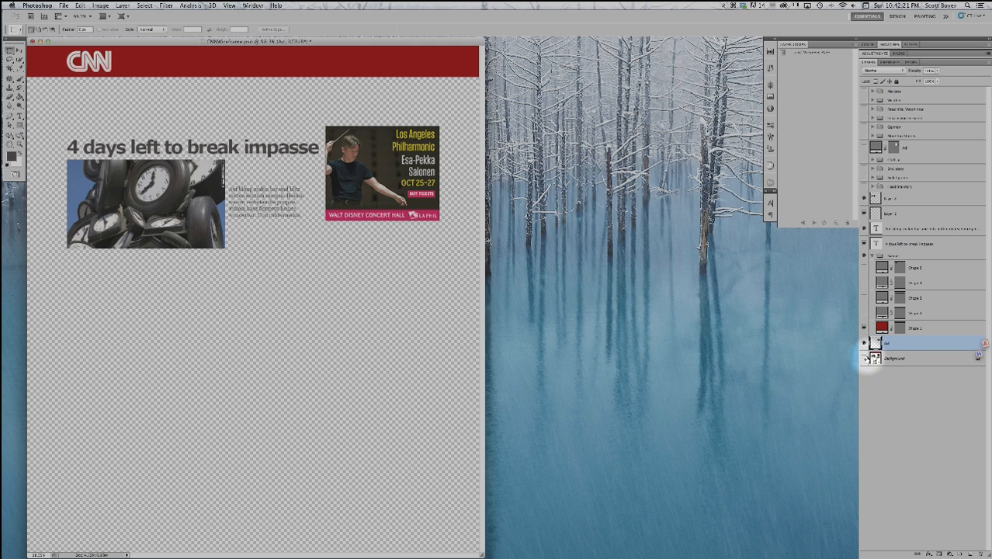
# Add a layer directly above Background, fill it with white at 100% opacity, and hide the Background layer
pyautogui.click(866, 358)
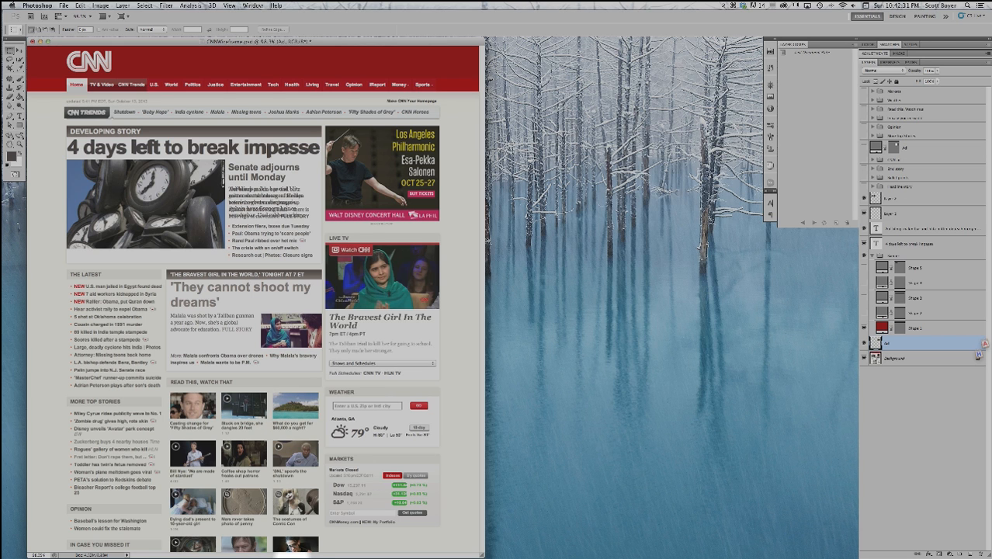
pyautogui.click(884, 359)
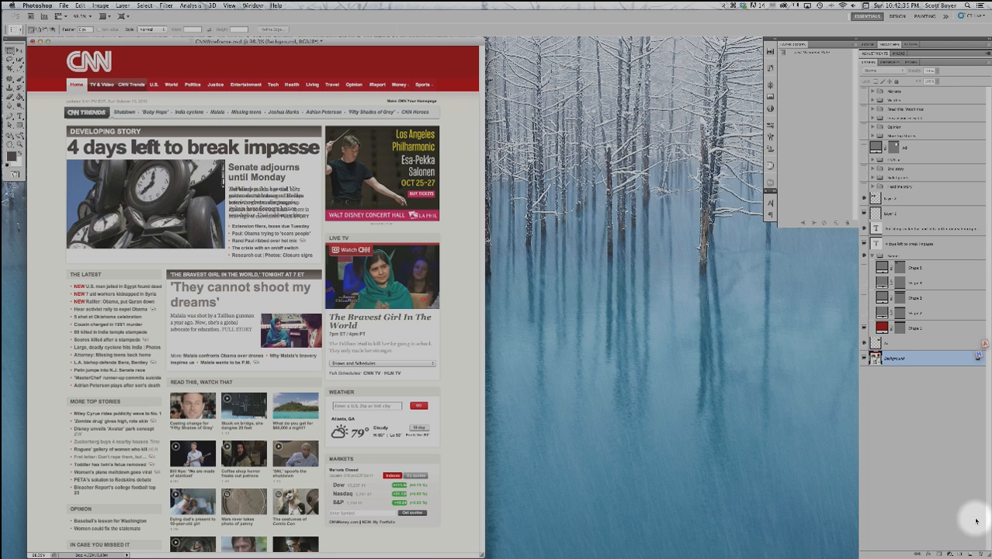
pyautogui.click(970, 554)
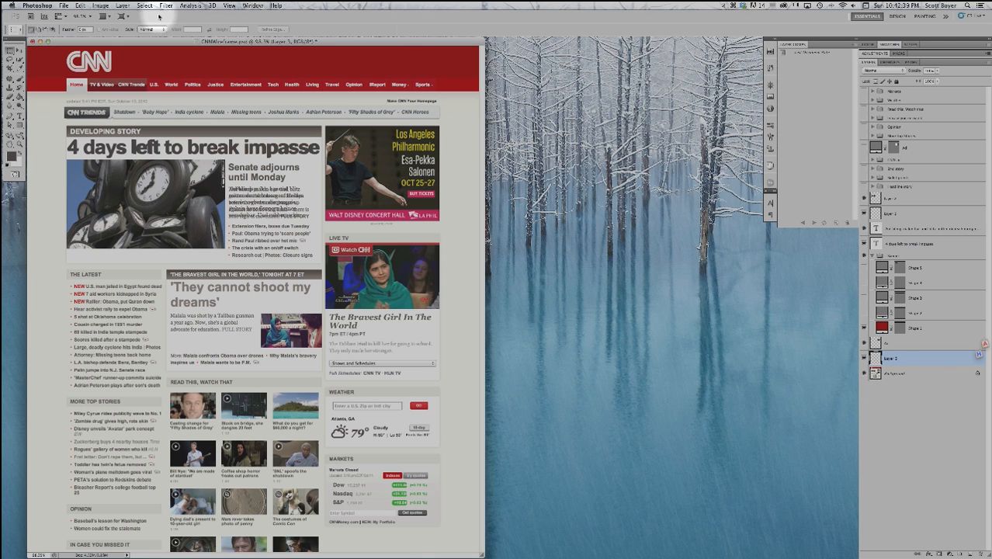
pyautogui.click(80, 6)
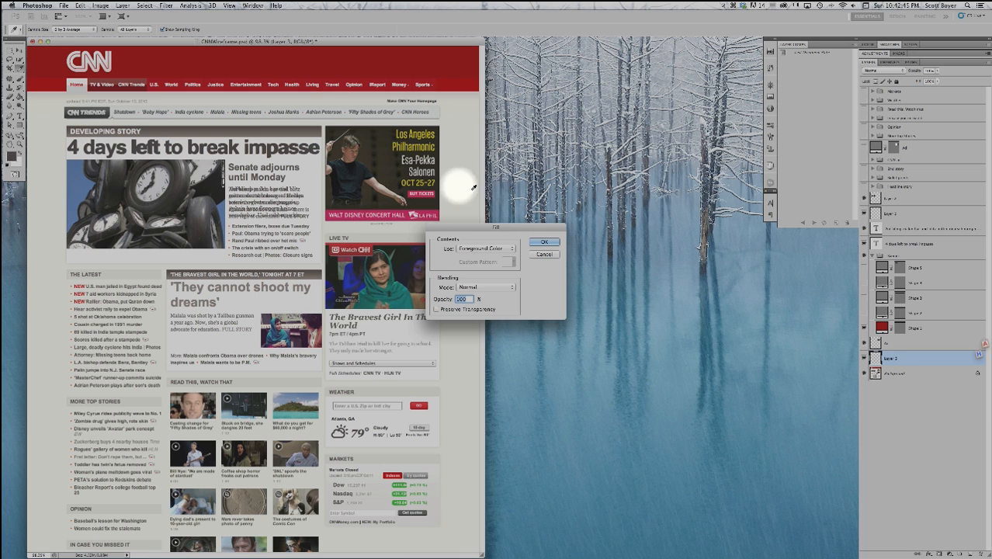
pyautogui.click(496, 248)
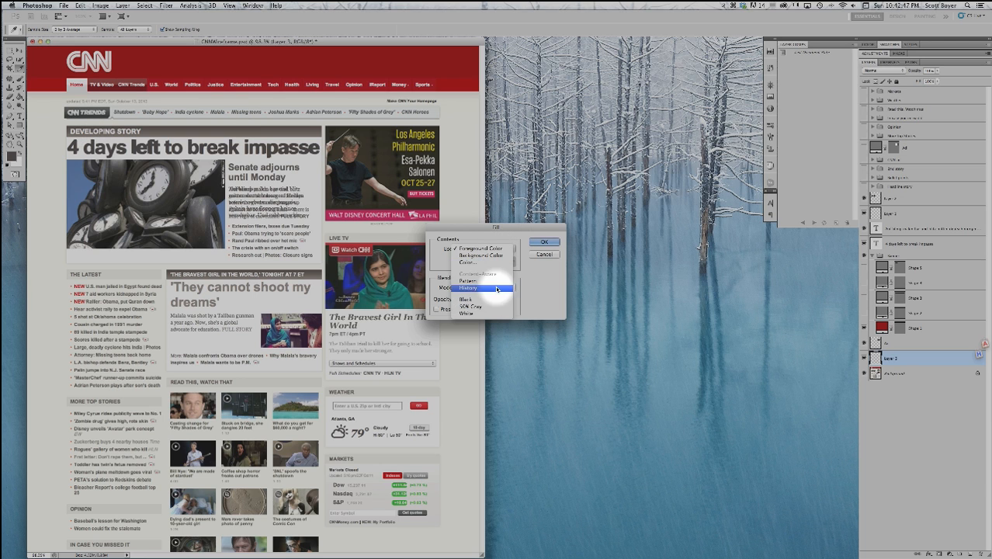
pyautogui.click(486, 313)
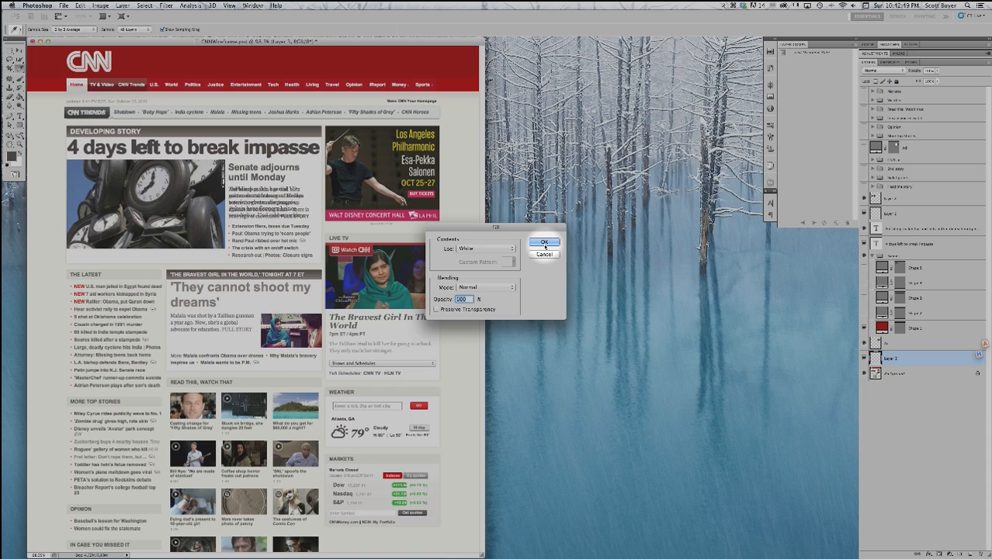
pyautogui.click(544, 243)
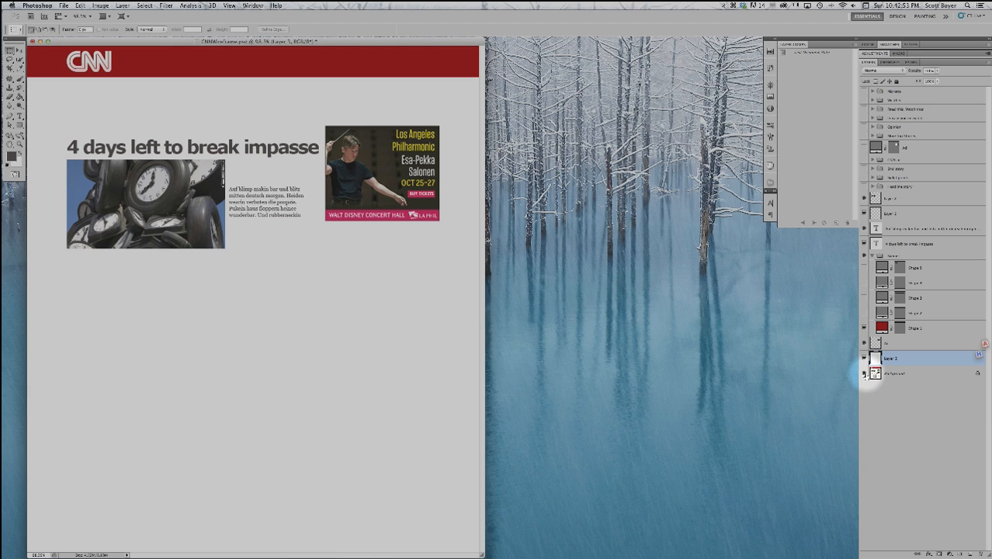
pyautogui.click(864, 373)
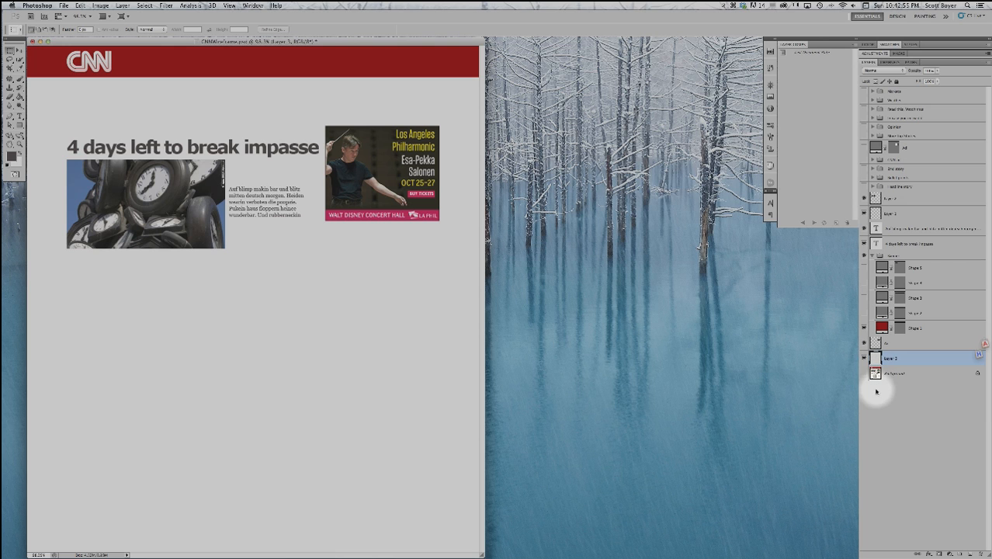